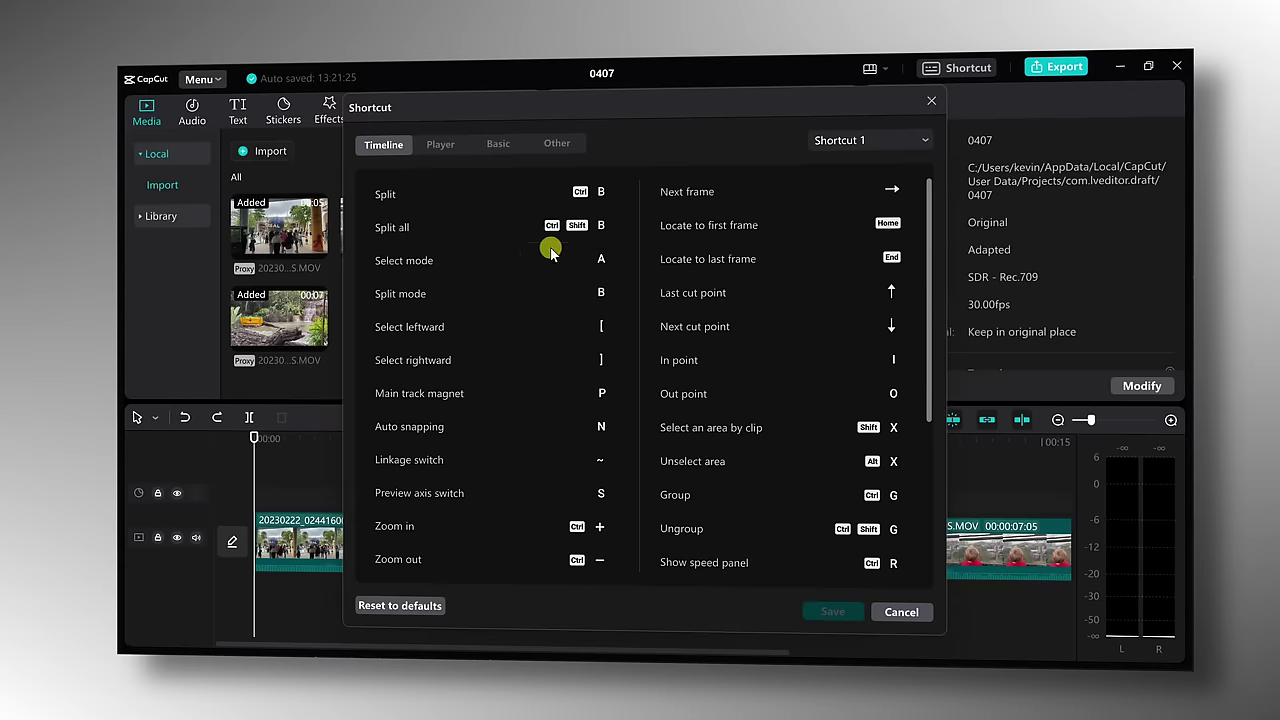
pyautogui.scroll(-5, 550, 250)
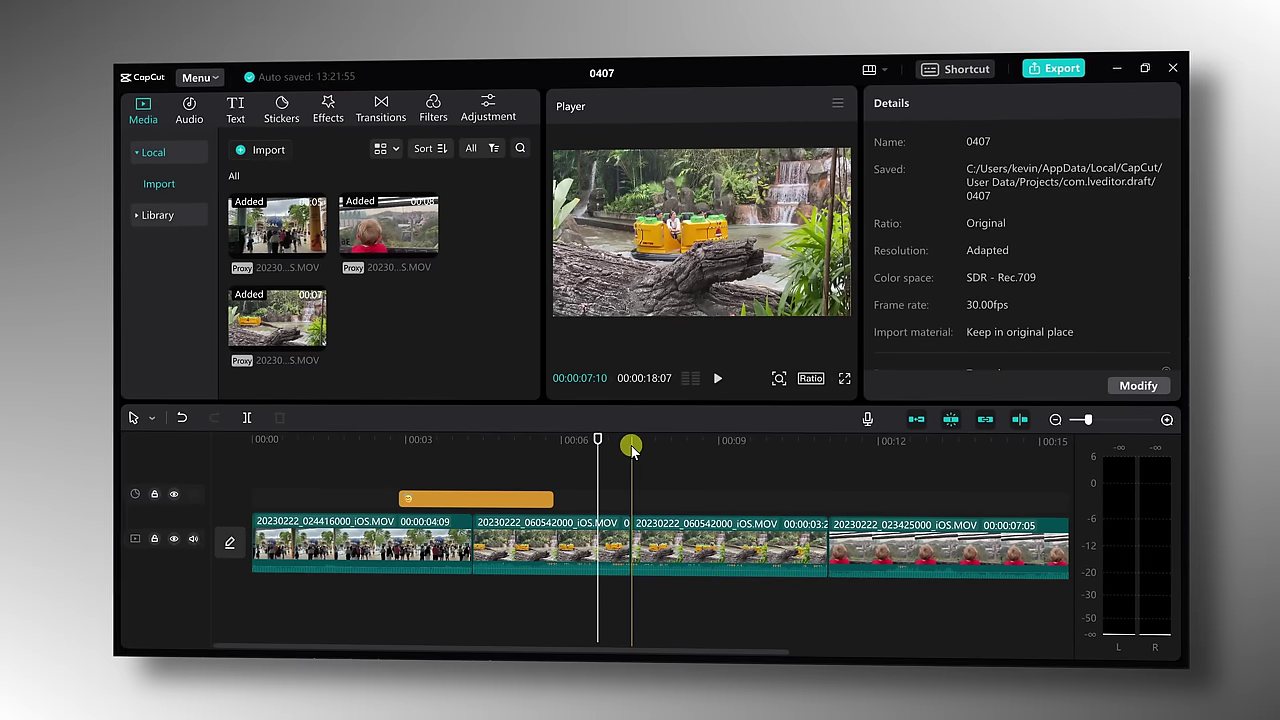
pyautogui.click(480, 506)
pyautogui.click(478, 499)
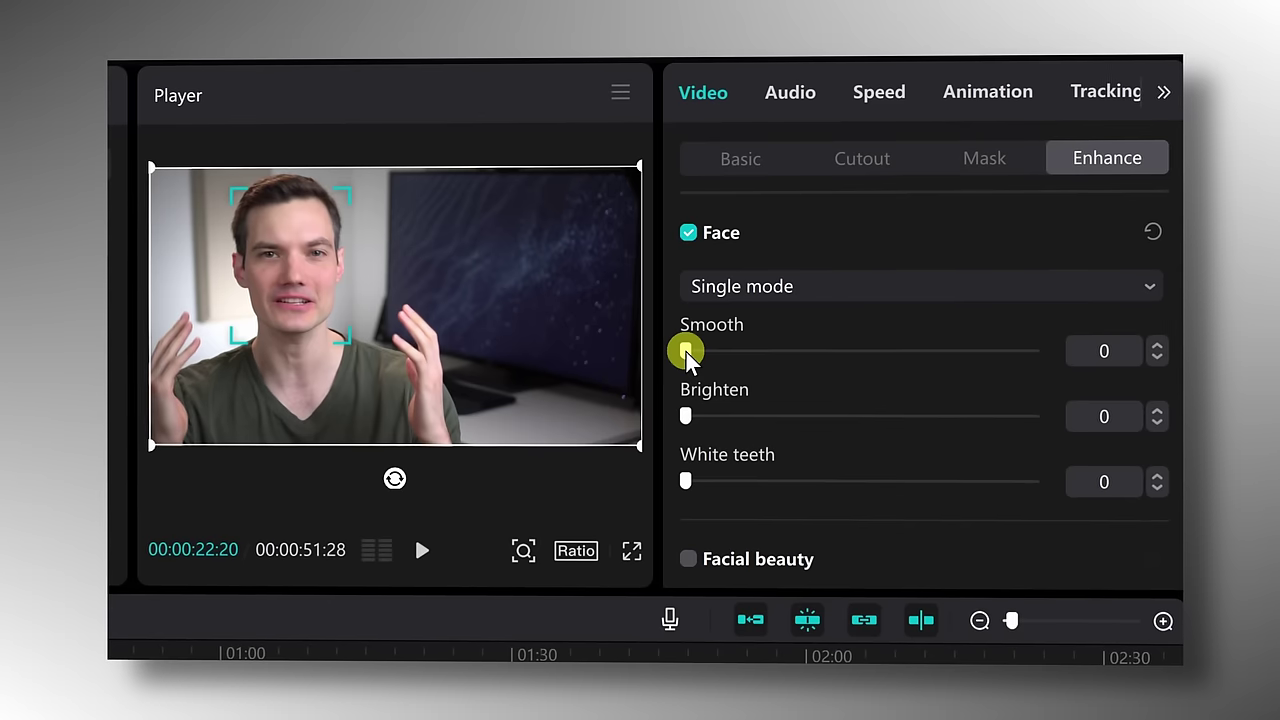
# - Increase the Smooth and White teeth face enhancements on the talking-head clip
pyautogui.moveTo(686, 352); pyautogui.dragTo(791, 350)
pyautogui.moveTo(685, 481); pyautogui.dragTo(886, 480)
pyautogui.click(1028, 437)
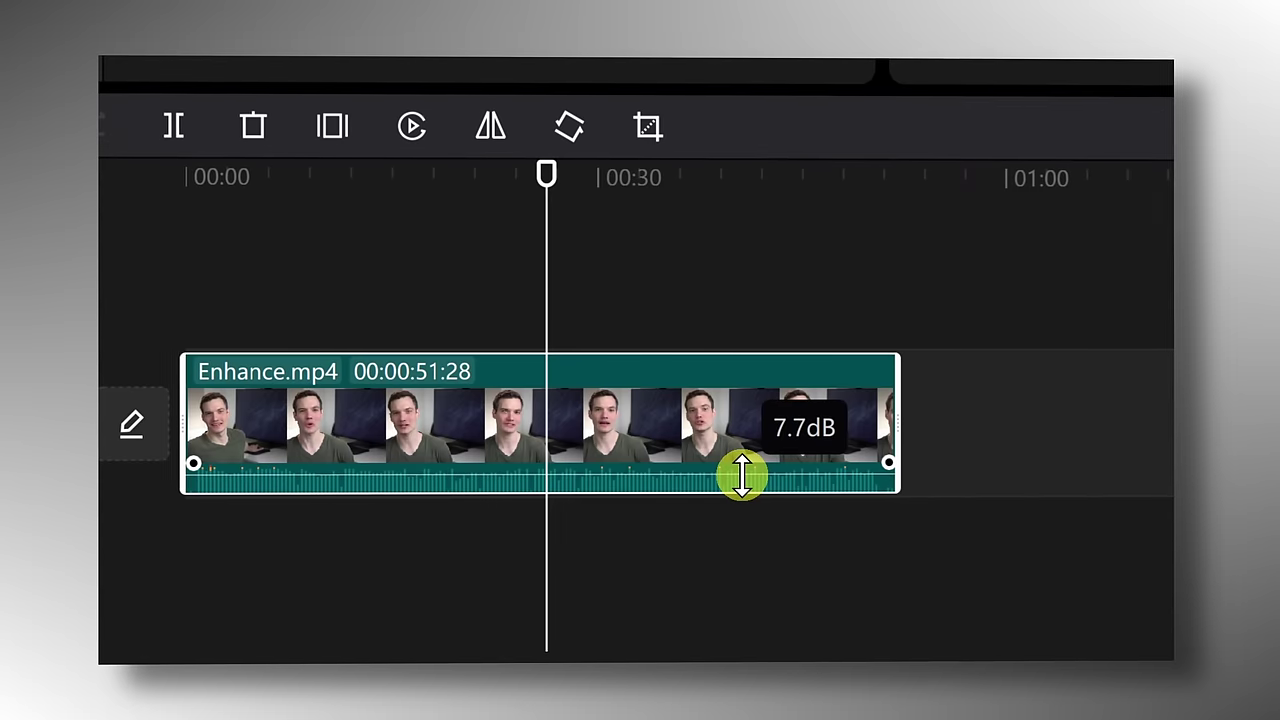
# - Raise the Enhance.mp4 clip's volume on the timeline and adjust the video's framing in the 9:16 canvas
pyautogui.moveTo(741, 477); pyautogui.dragTo(743, 471)
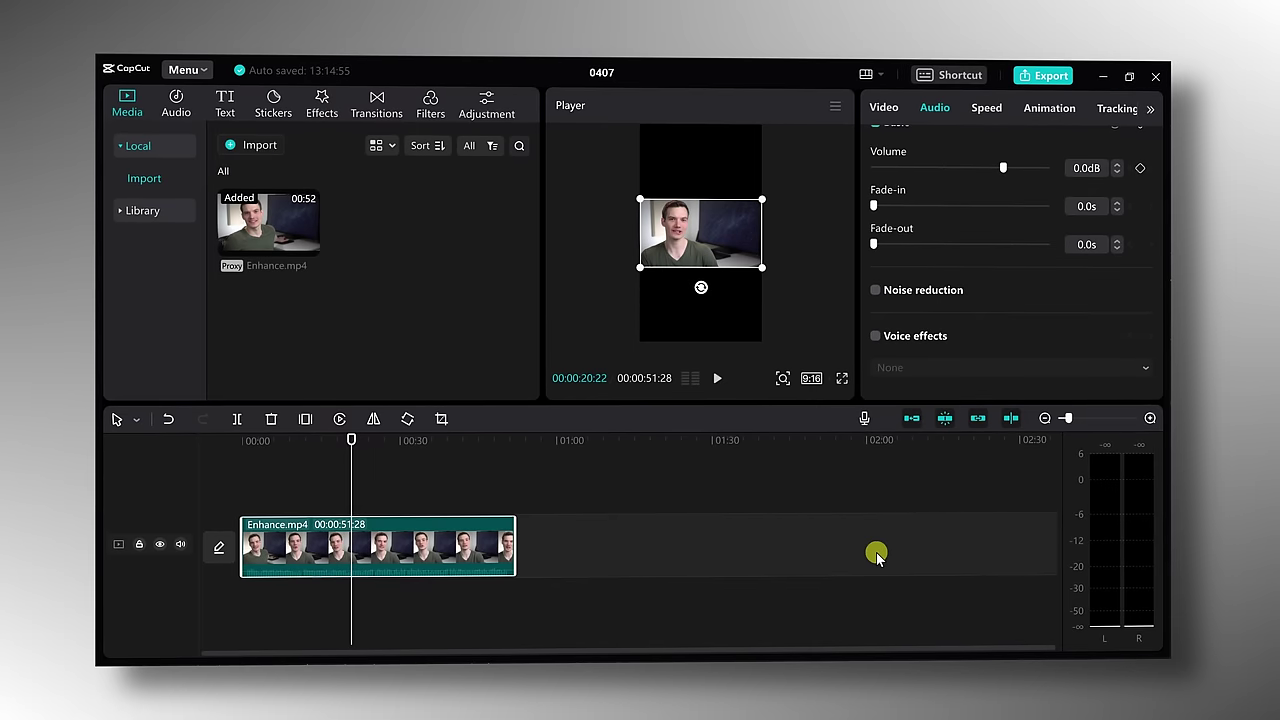
pyautogui.moveTo(766, 277); pyautogui.dragTo(756, 222)
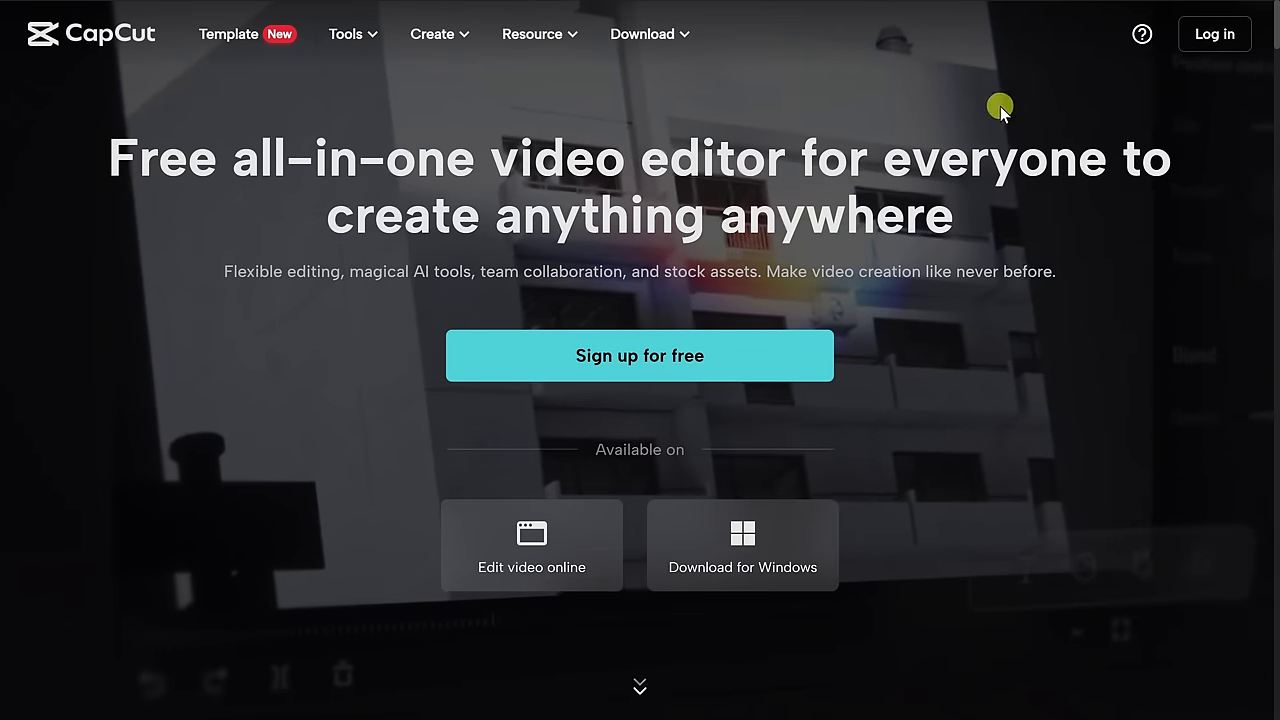
# - Look through the feature overview on the CapCut website's home page
pyautogui.scroll(-2, 866, 135)
pyautogui.scroll(2, 859, 137)
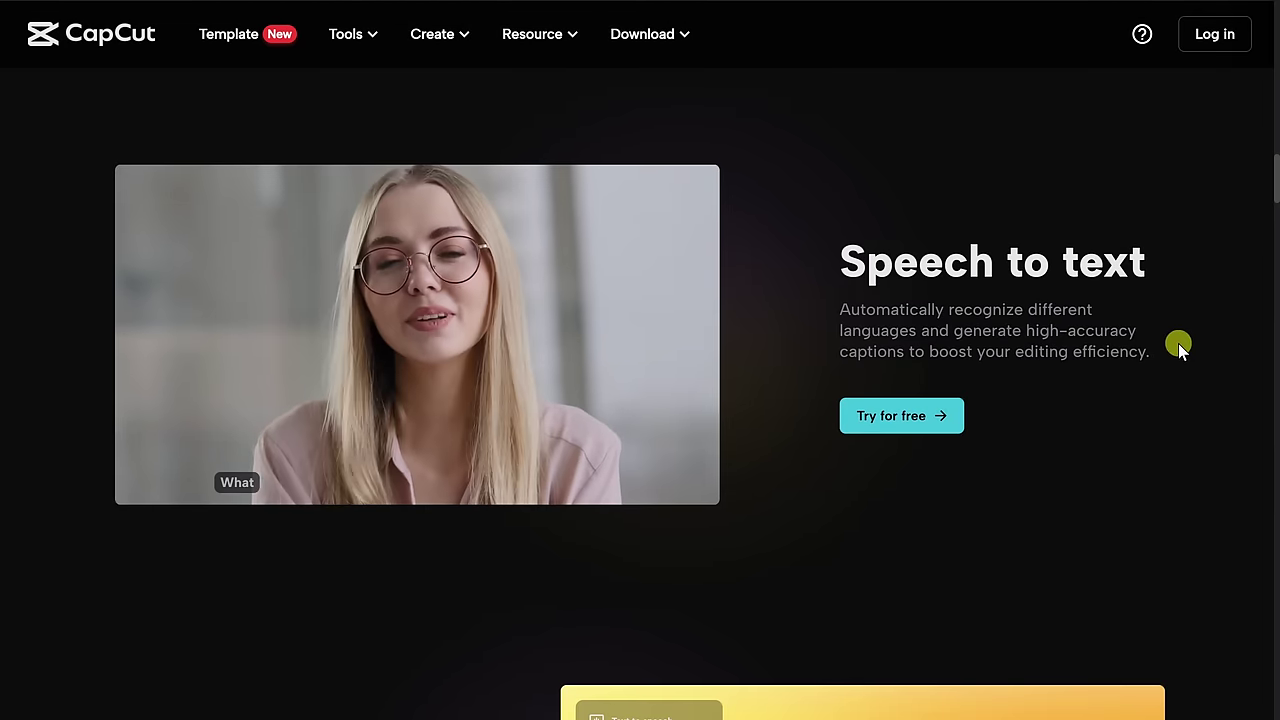
pyautogui.scroll(-5, 1181, 342)
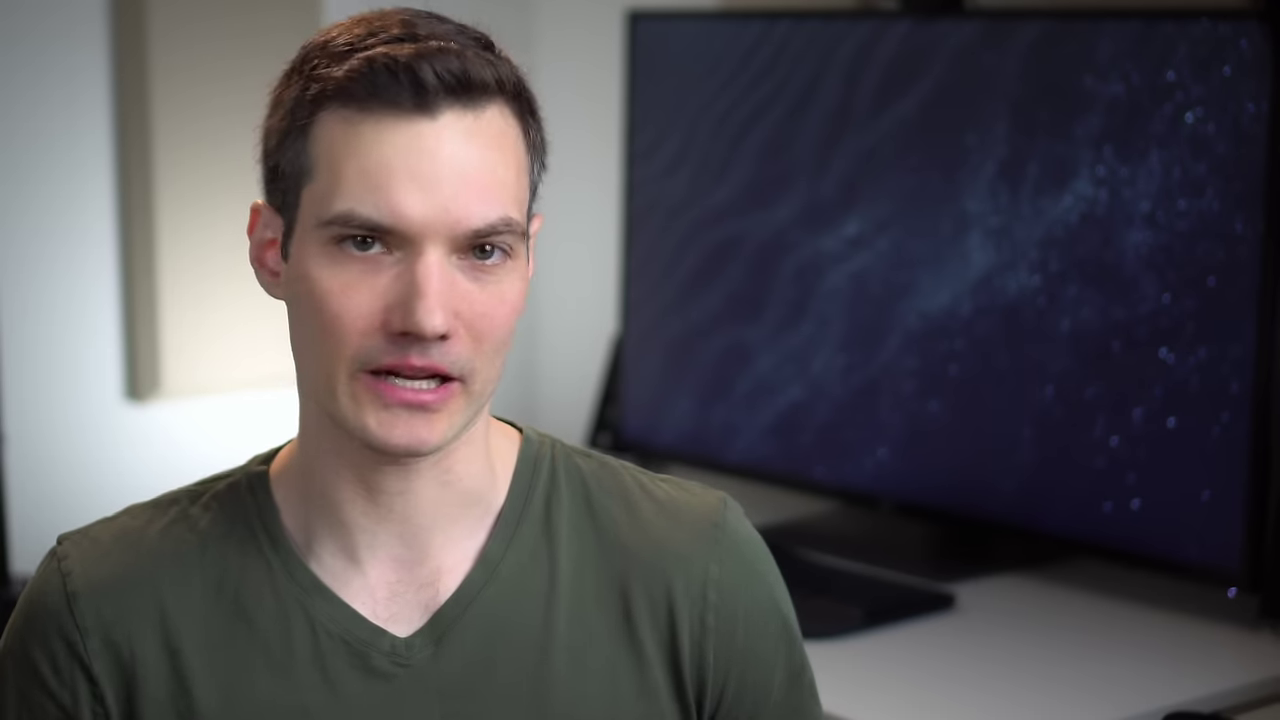
# - Open the online video editor from the CapCut website and view its project formats, such as TikTok 9:16
pyautogui.click(523, 537)
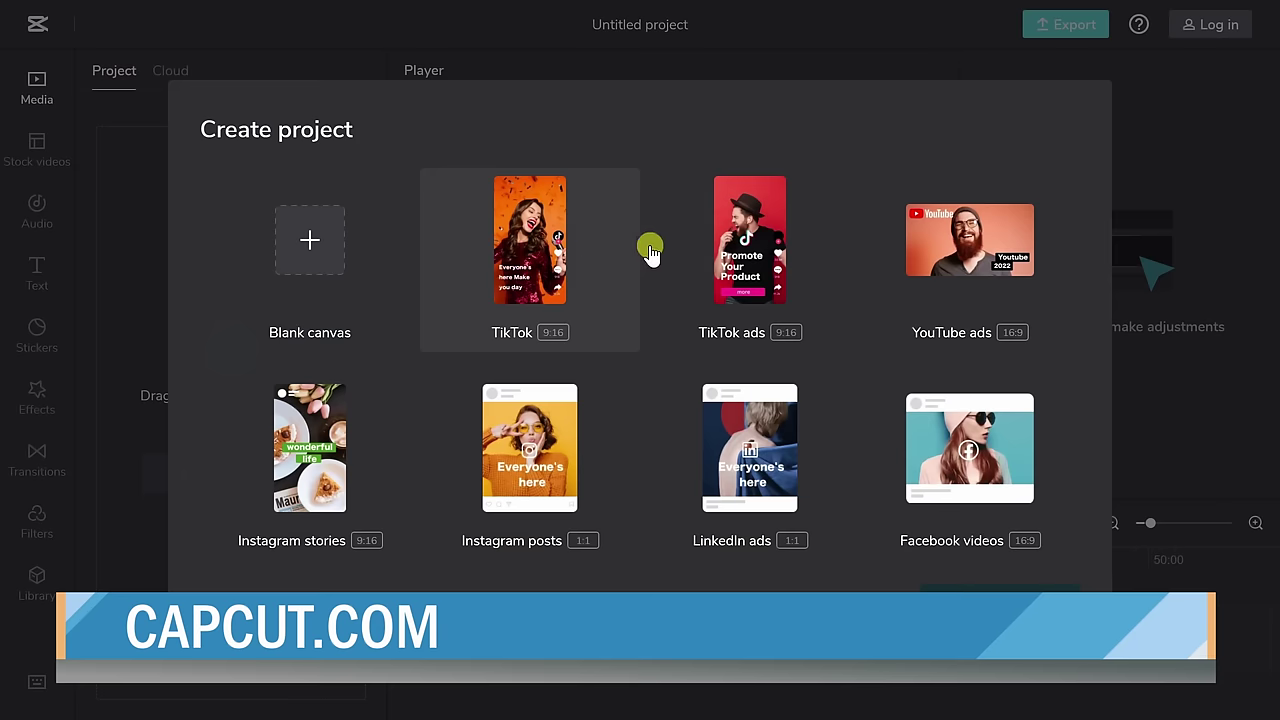
pyautogui.click(593, 260)
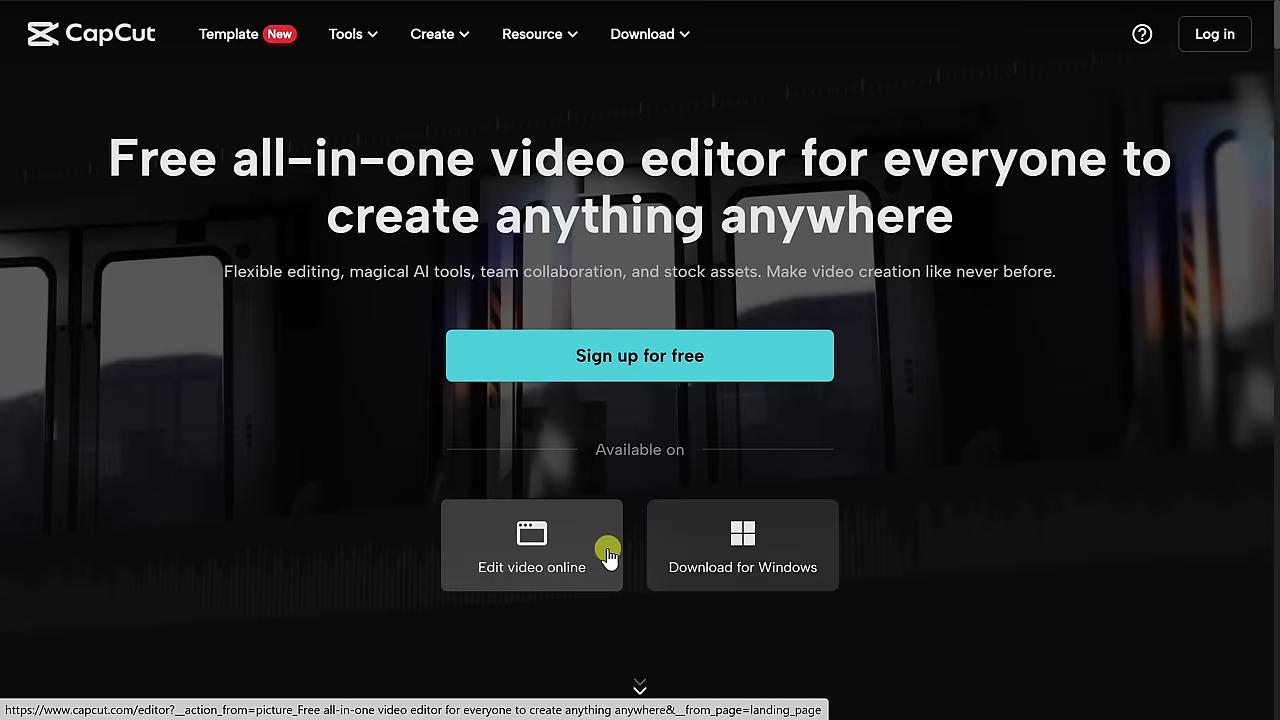
pyautogui.scroll(-3, 760, 466)
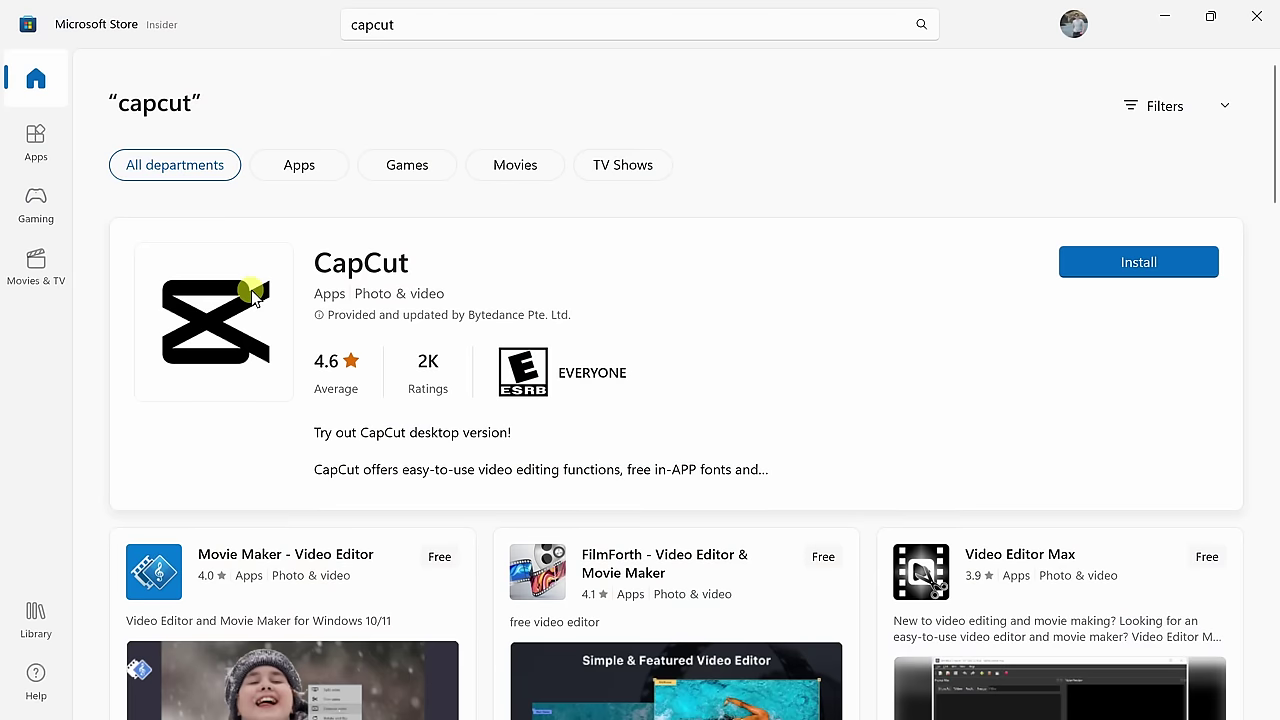
# - Open the CapCut listing in the Microsoft Store and look through its screenshots
pyautogui.click(250, 300)
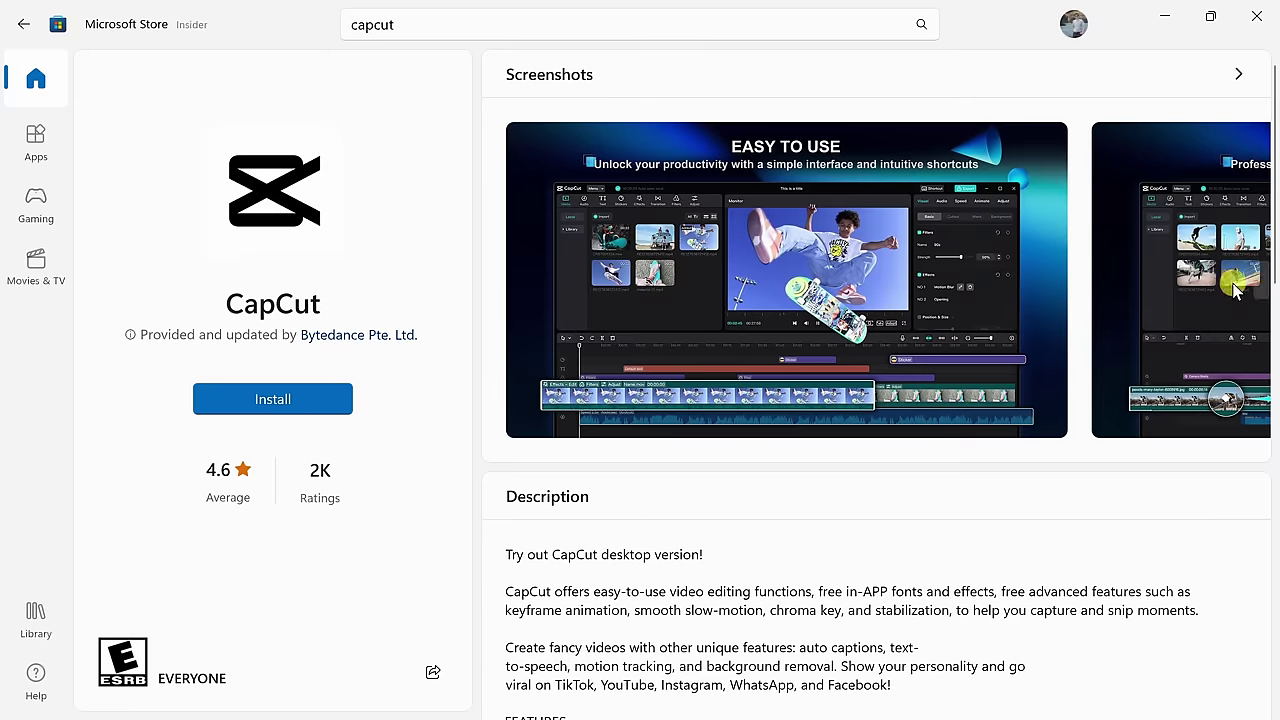
pyautogui.click(1258, 288)
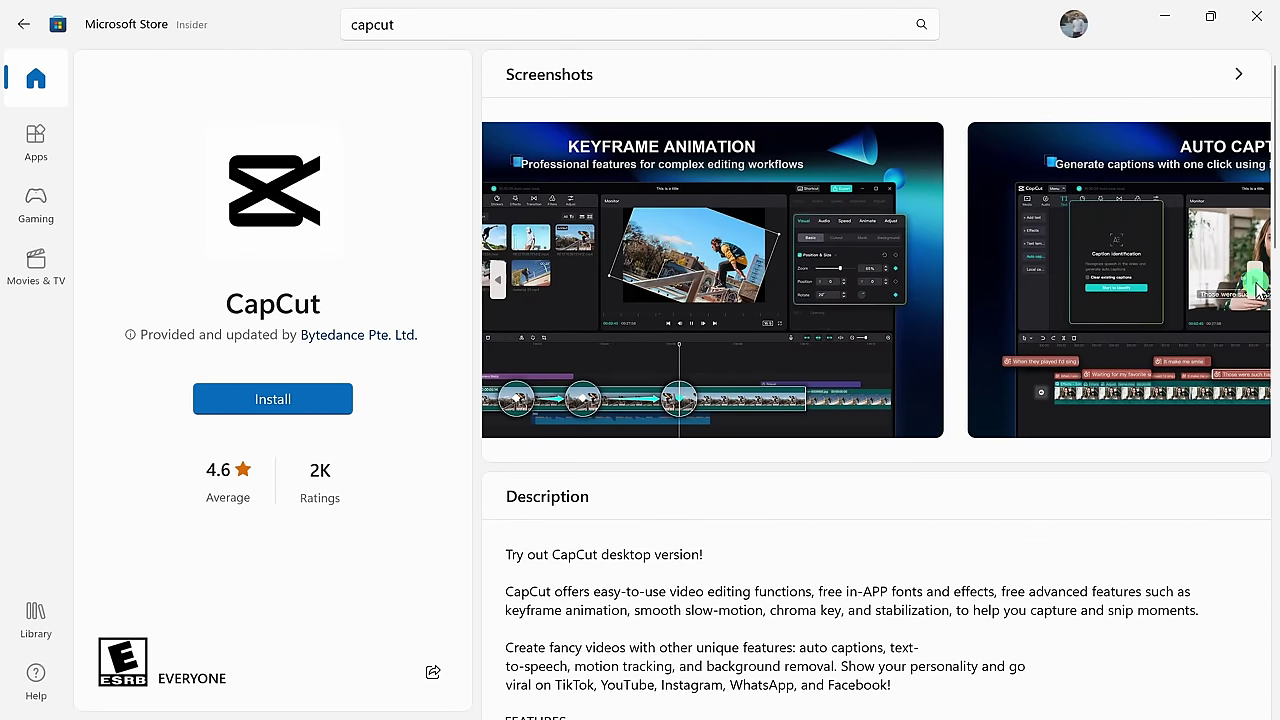
pyautogui.click(1258, 288)
pyautogui.click(790, 345)
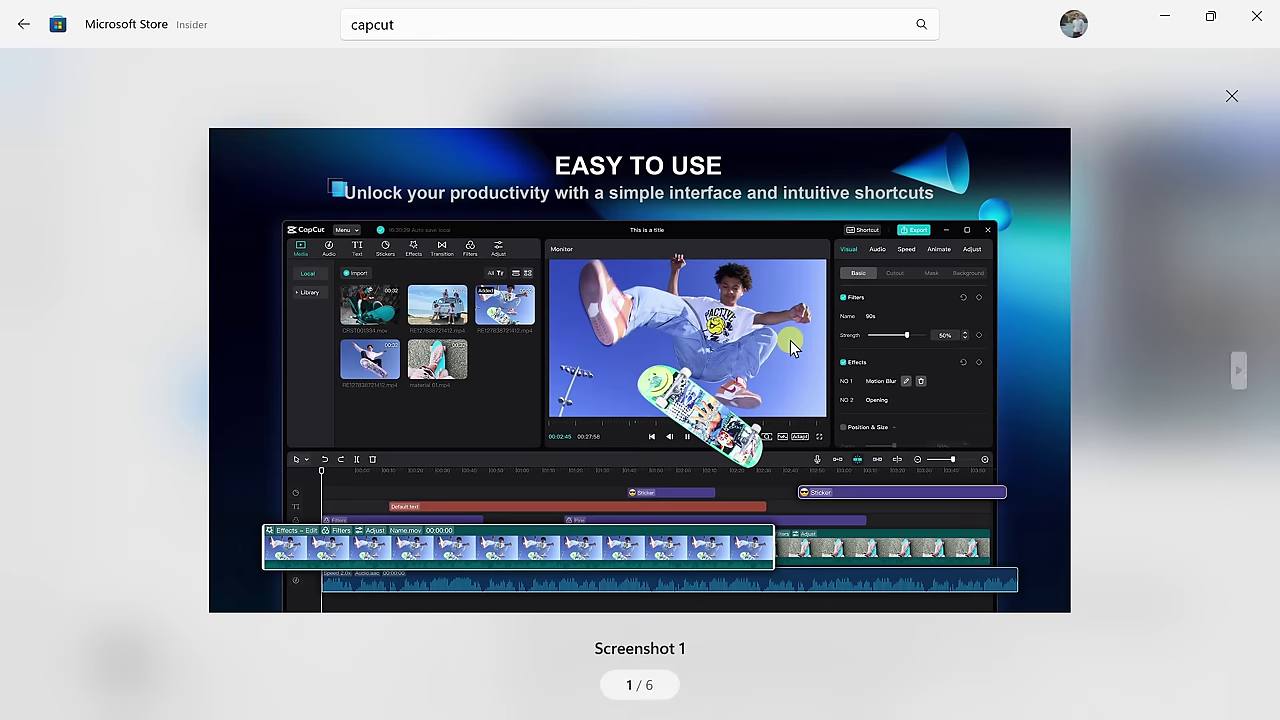
pyautogui.click(1100, 221)
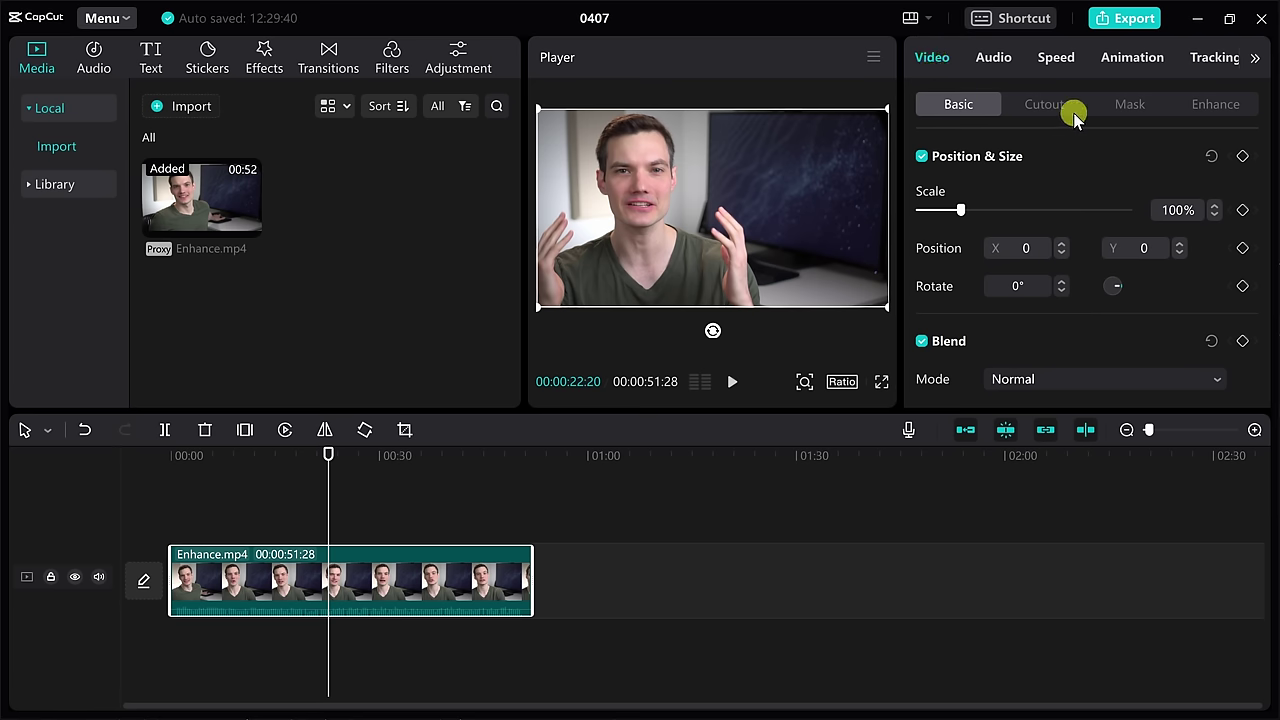
# - Turn on the Face enhancement for the Enhance.mp4 clip in Single mode
pyautogui.click(1210, 108)
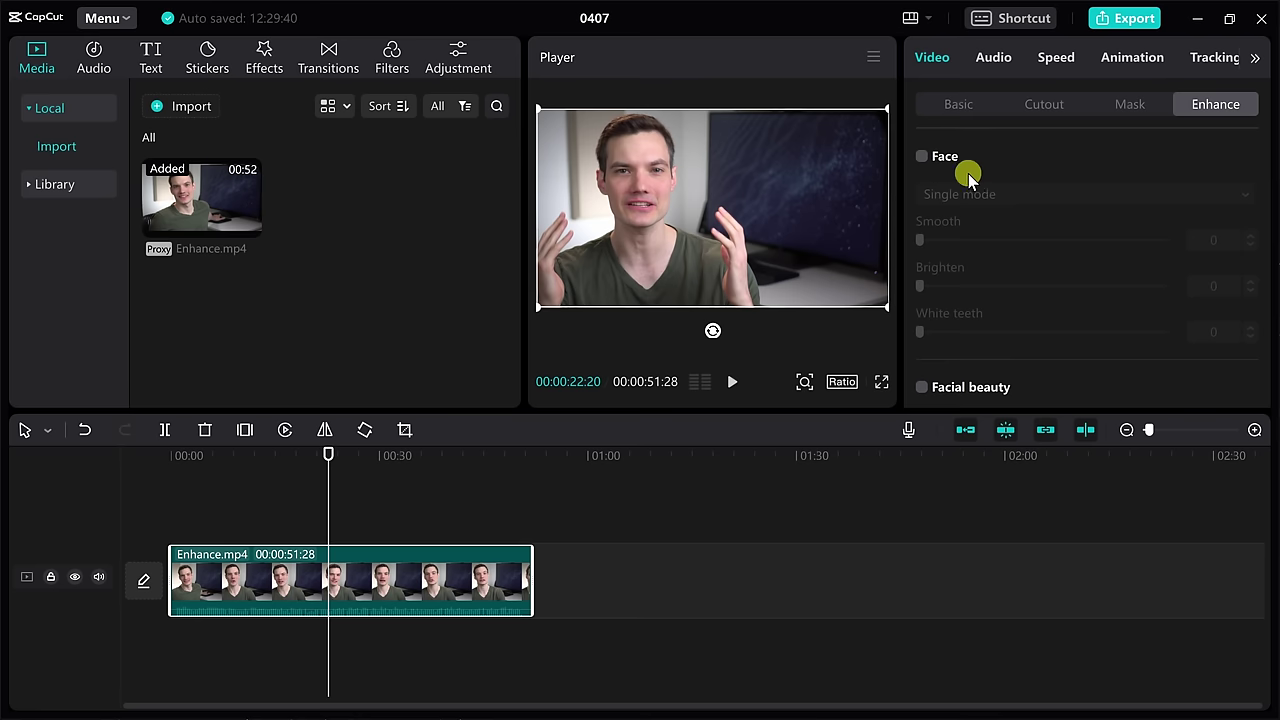
pyautogui.scroll(-5, 944, 160)
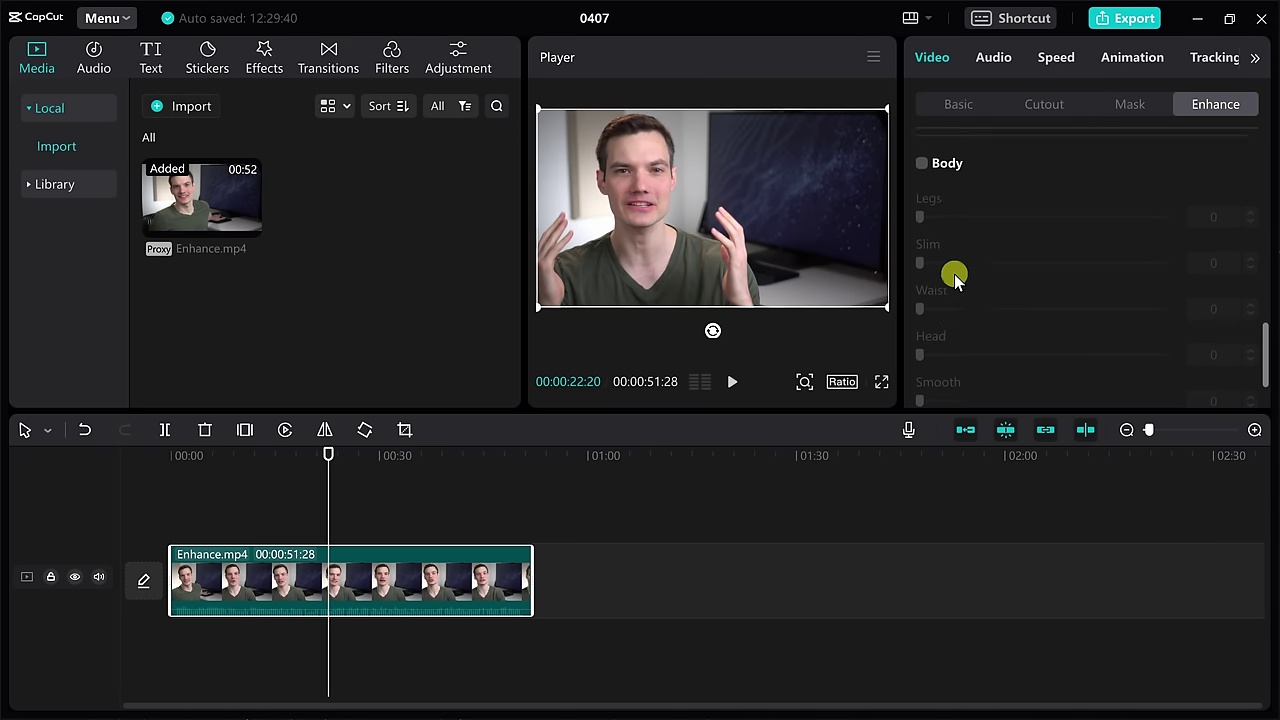
pyautogui.scroll(5, 955, 278)
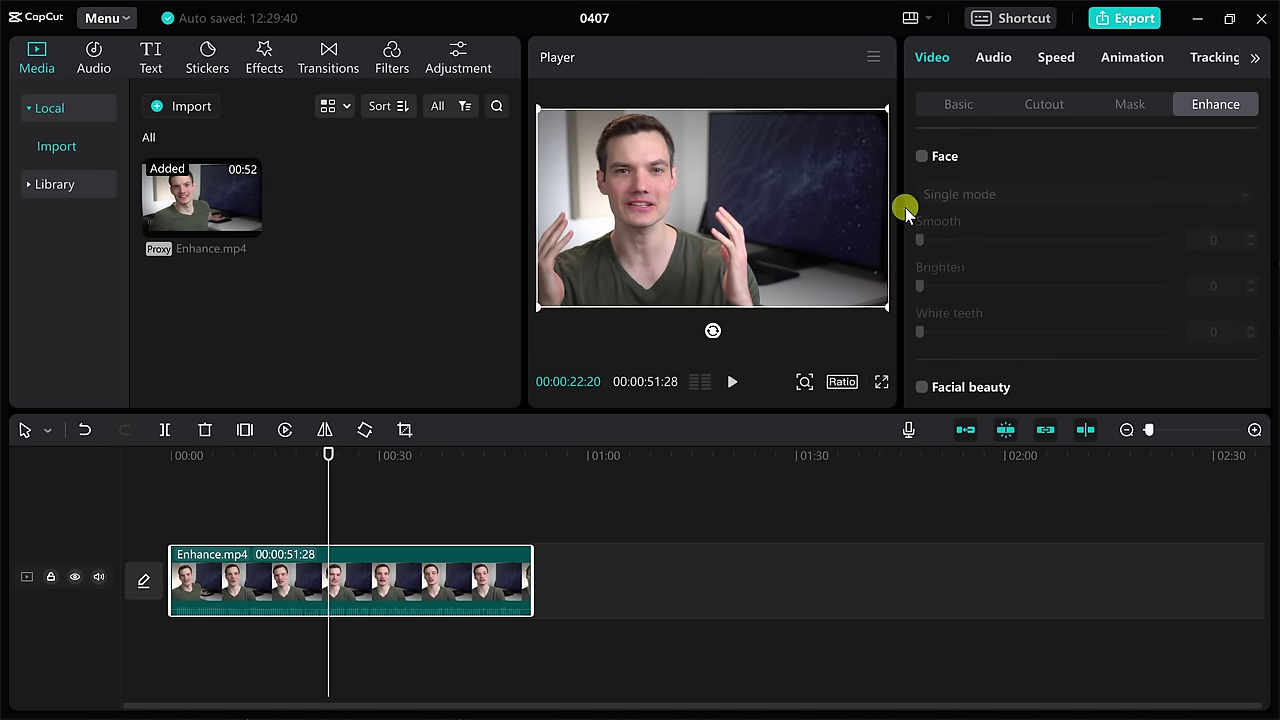
pyautogui.click(921, 158)
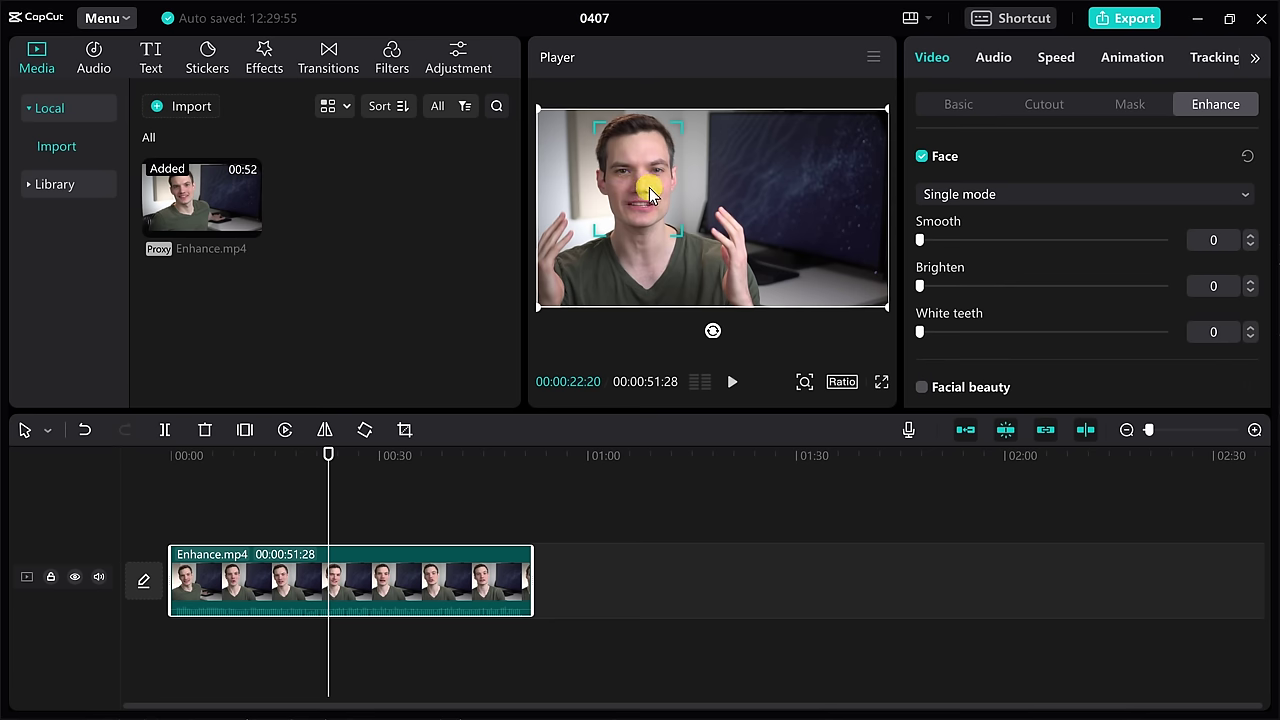
pyautogui.click(1039, 199)
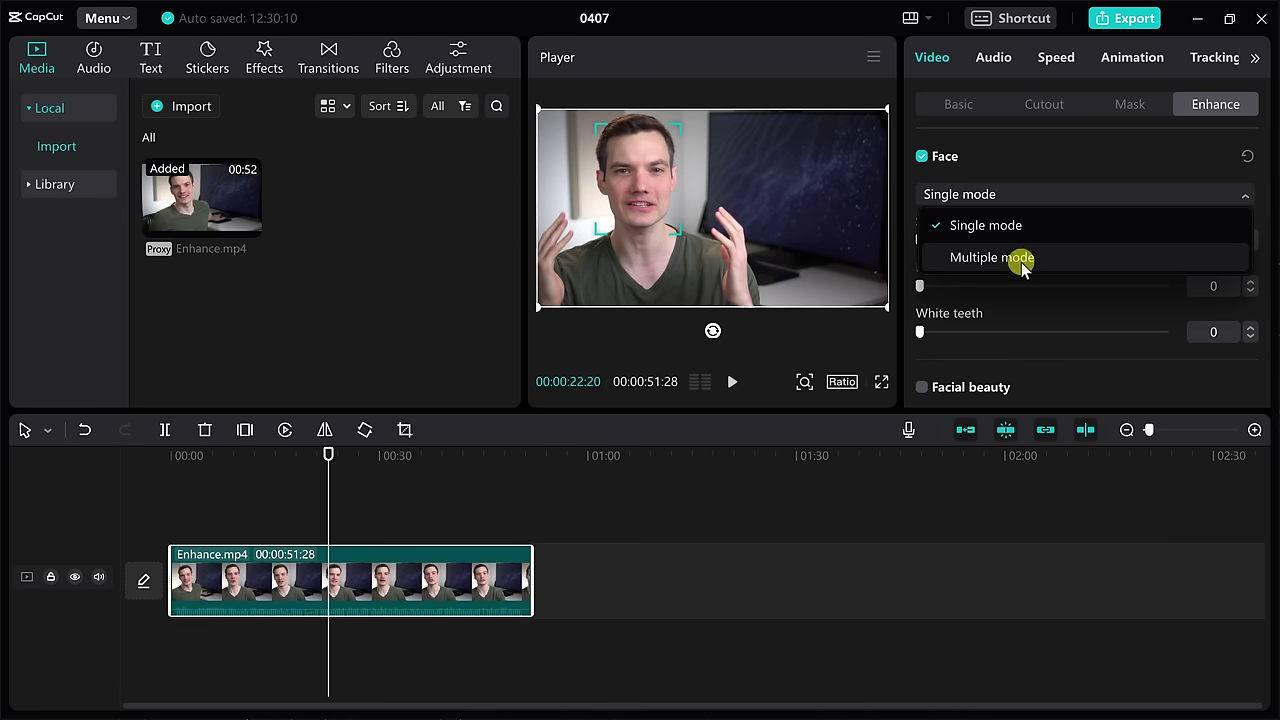
pyautogui.click(1002, 226)
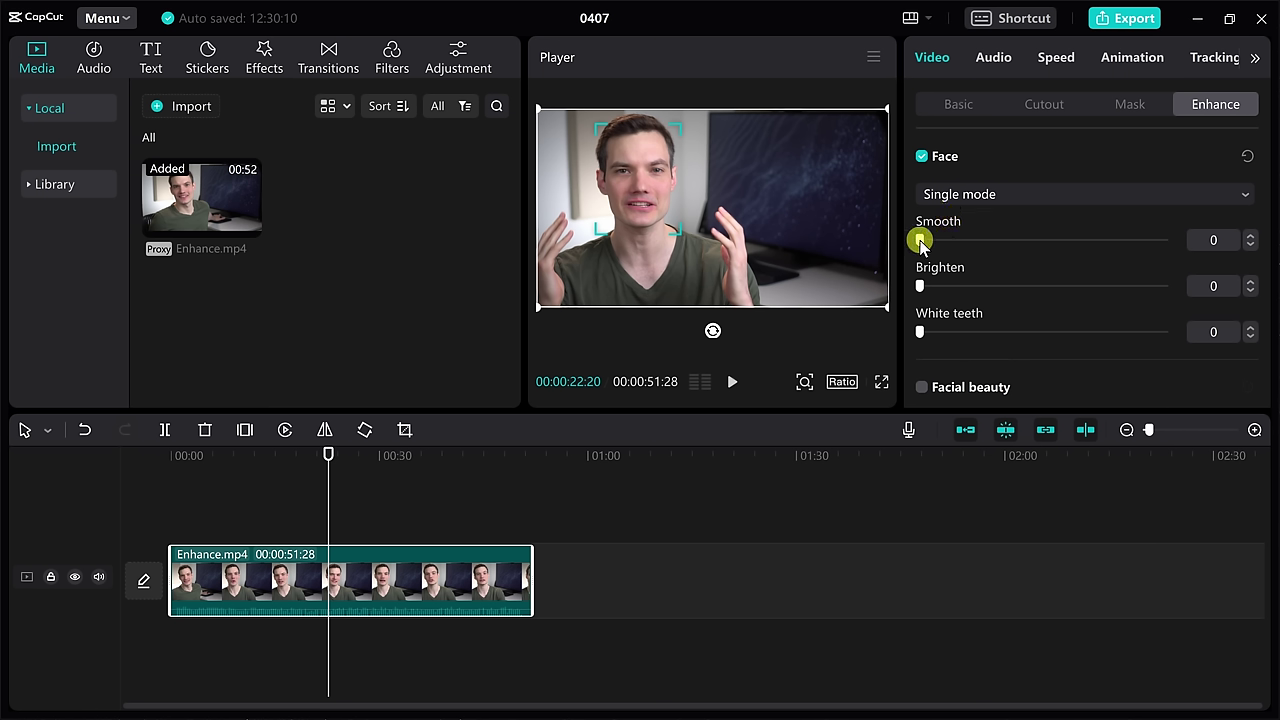
# - Set the face enhancement's Smooth to 31 and White teeth to 74
pyautogui.moveTo(921, 242); pyautogui.dragTo(1200, 240)
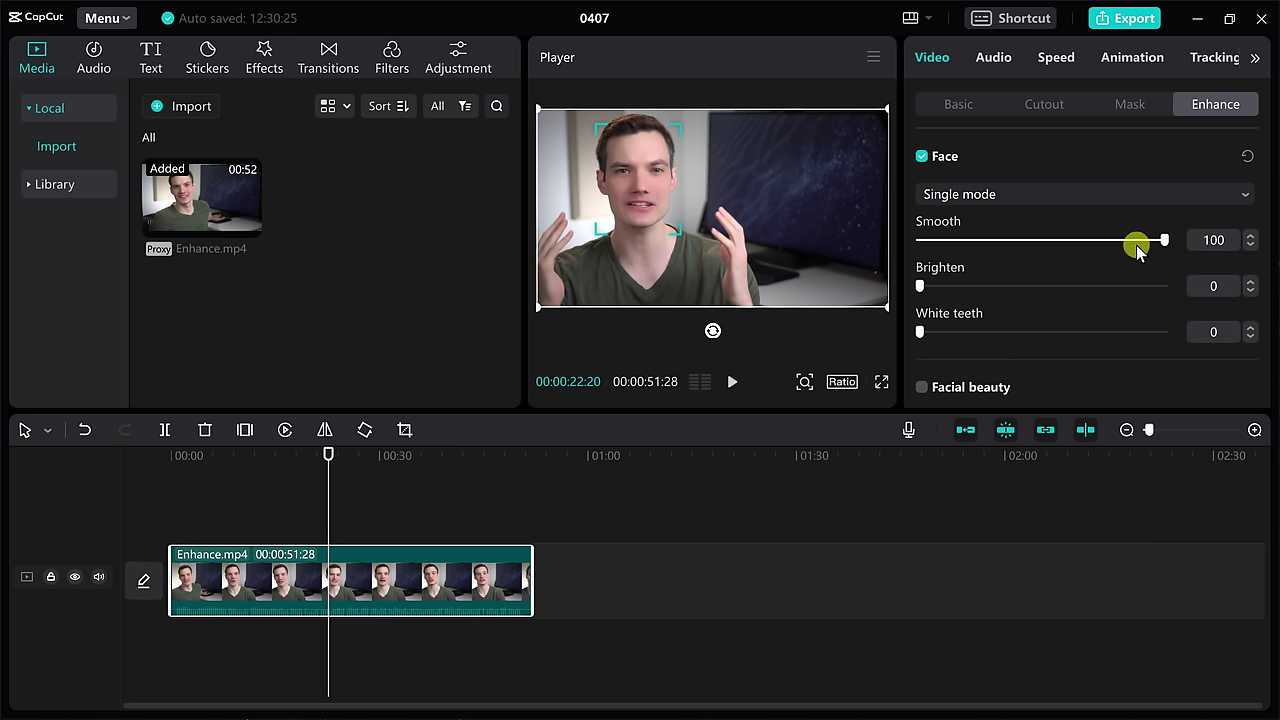
pyautogui.moveTo(1163, 242); pyautogui.dragTo(998, 242)
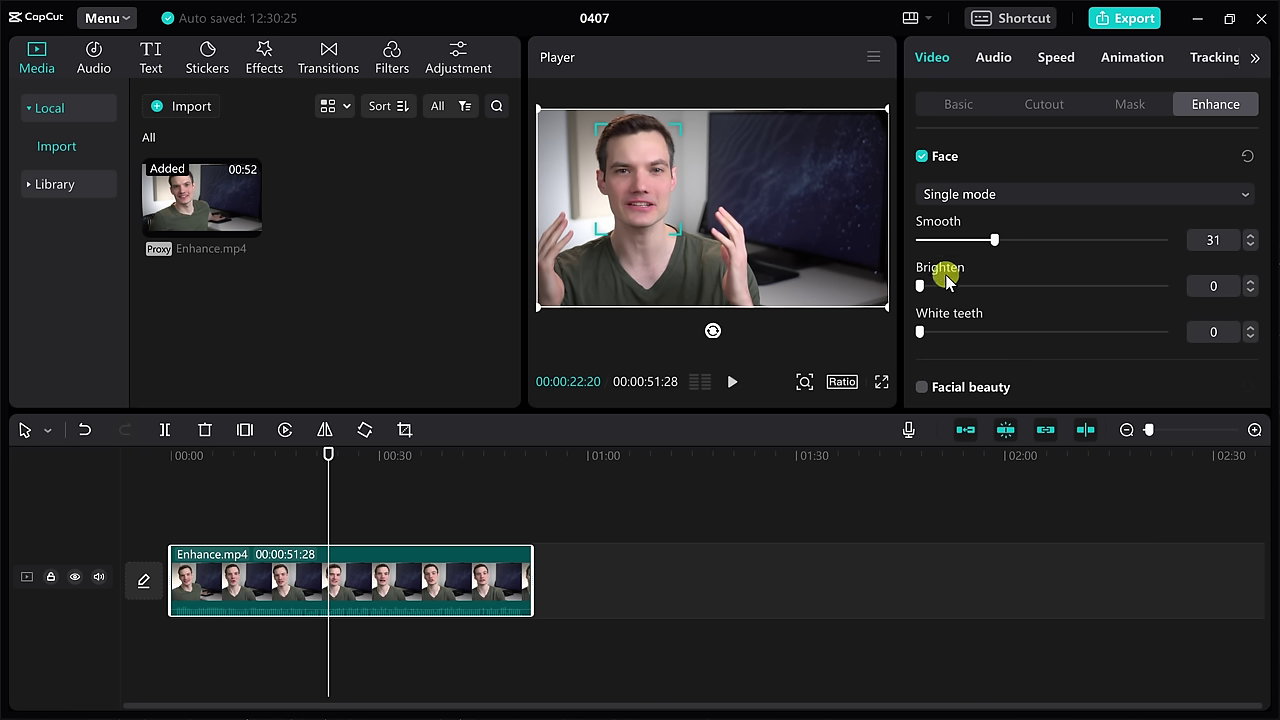
pyautogui.moveTo(922, 337); pyautogui.dragTo(1074, 338)
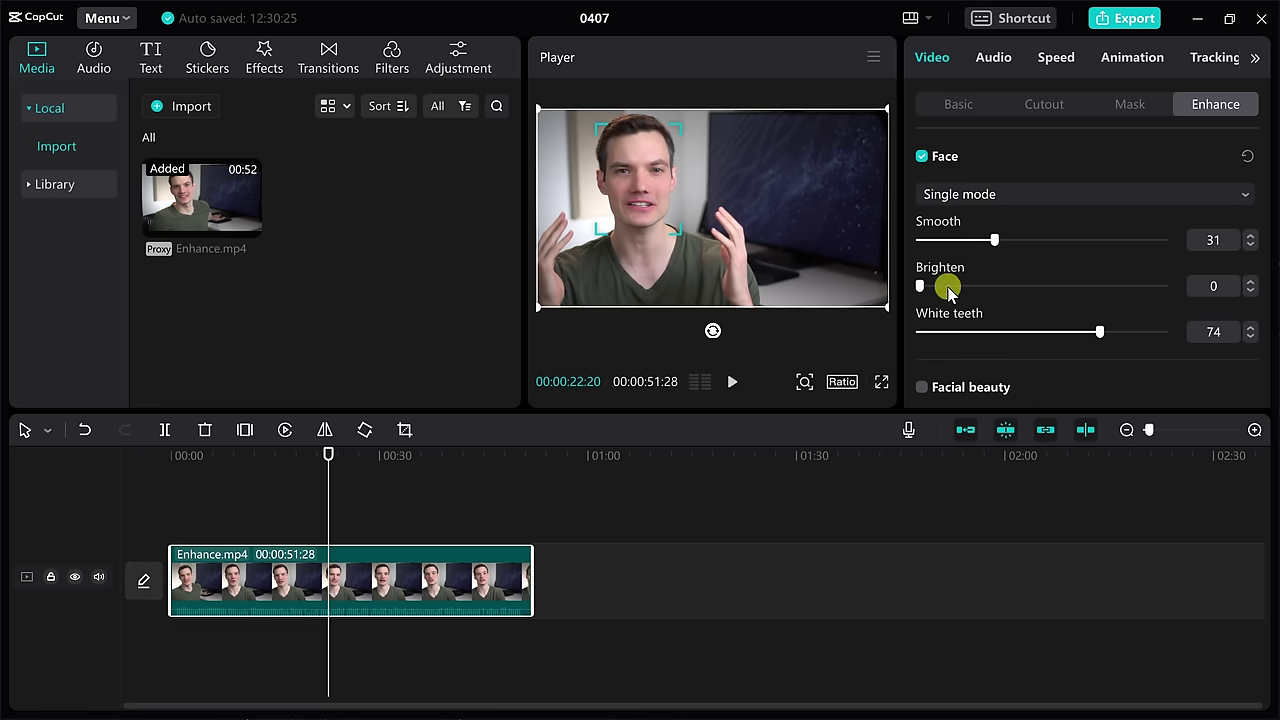
# - Turn on the Makeup enhancement and apply the Rouge lipstick to the face
pyautogui.scroll(-2, 955, 352)
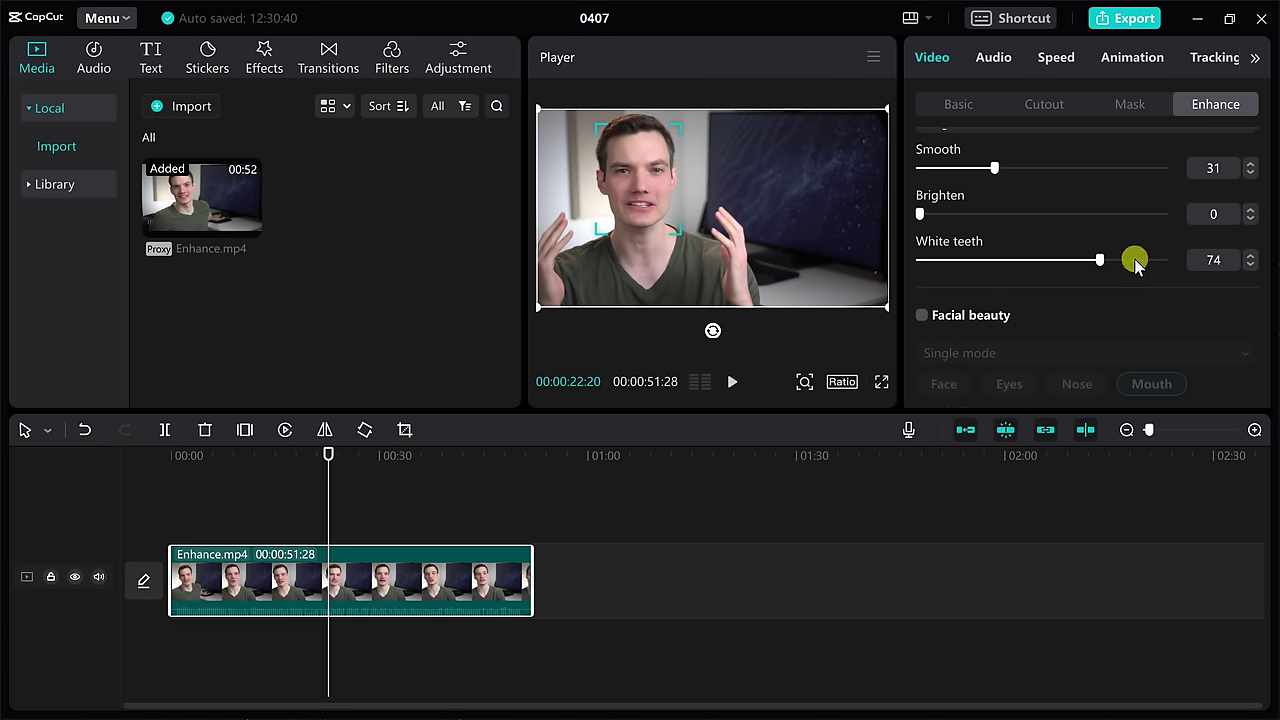
pyautogui.scroll(-4, 990, 262)
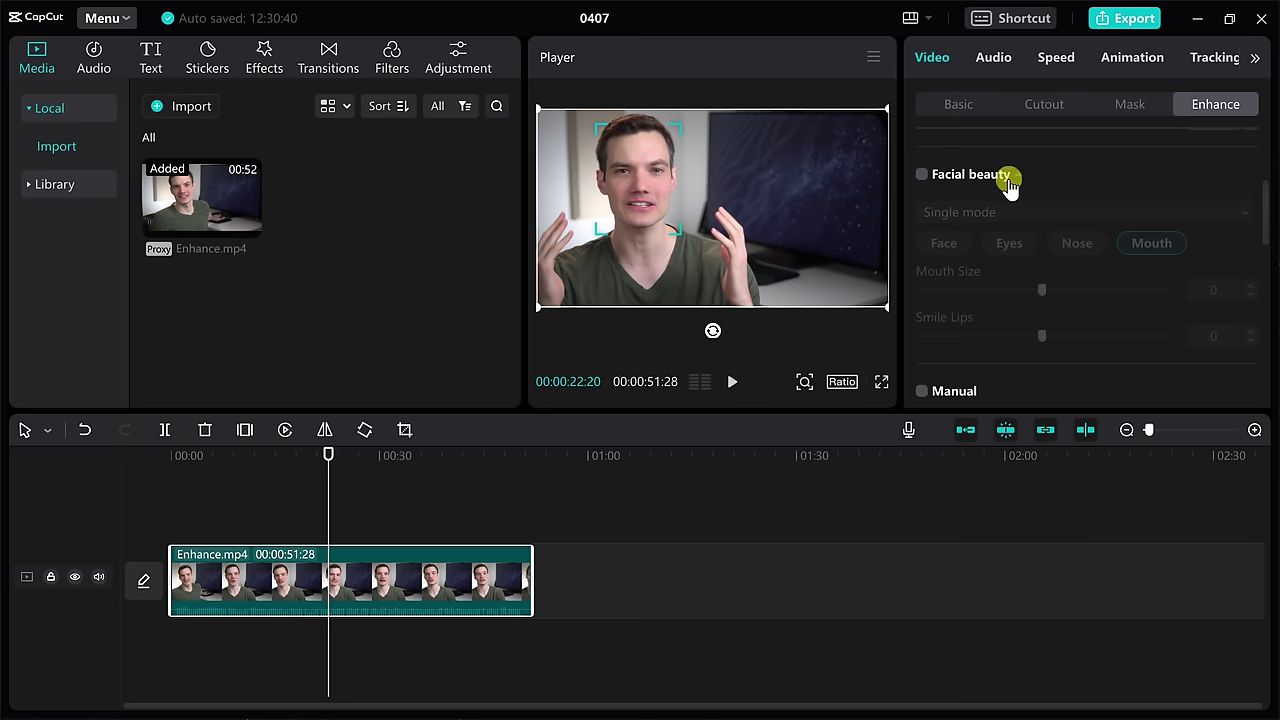
pyautogui.scroll(-7, 1015, 183)
pyautogui.scroll(2, 937, 143)
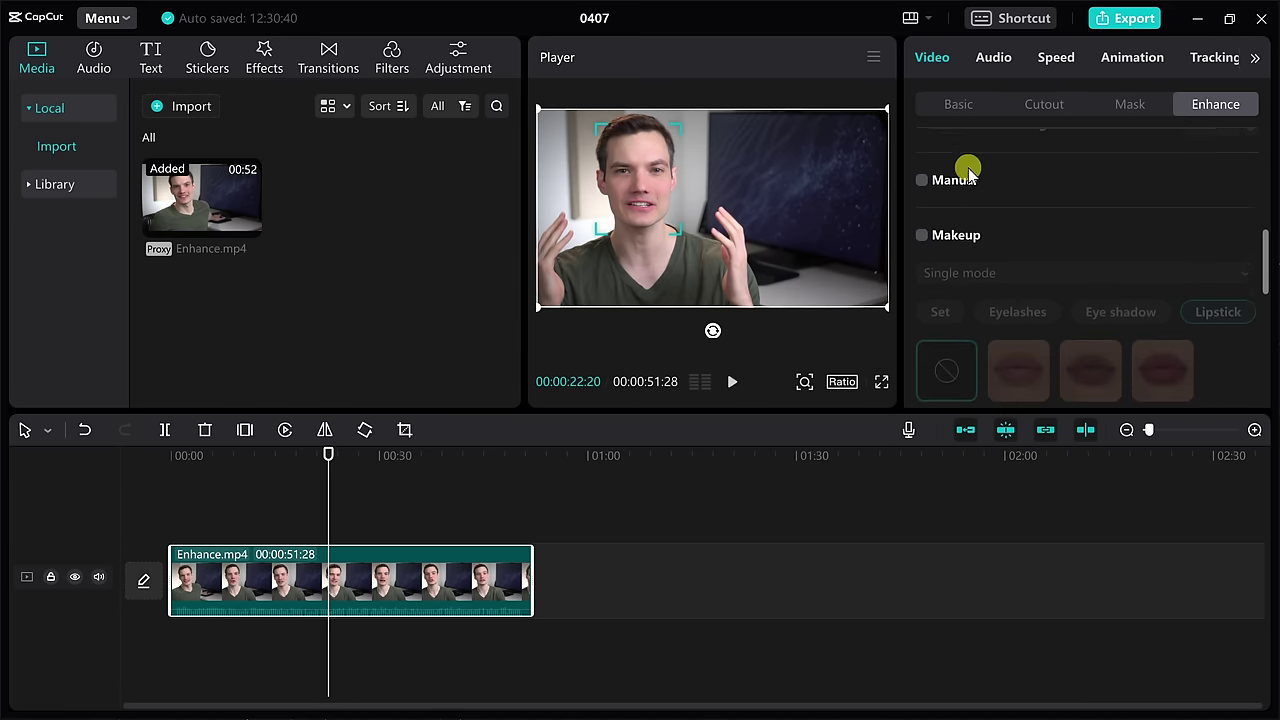
pyautogui.scroll(-2, 1119, 256)
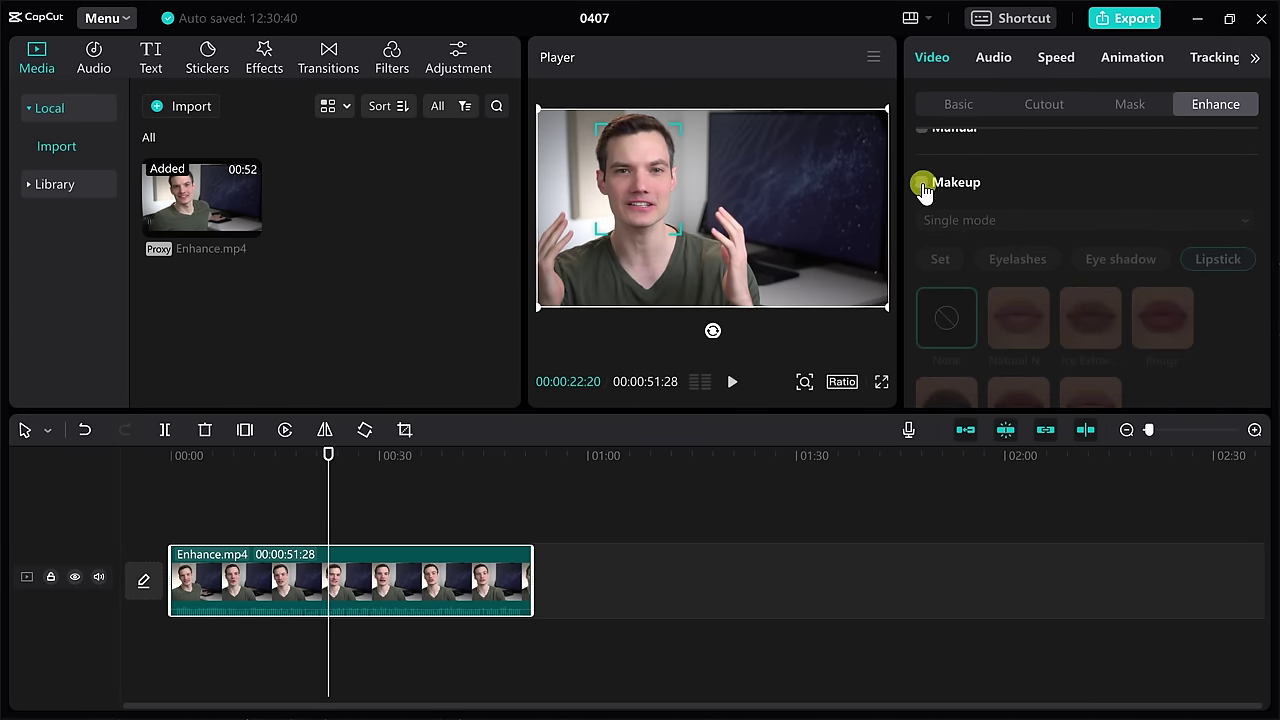
pyautogui.click(922, 183)
pyautogui.scroll(-1, 1115, 245)
pyautogui.click(1160, 302)
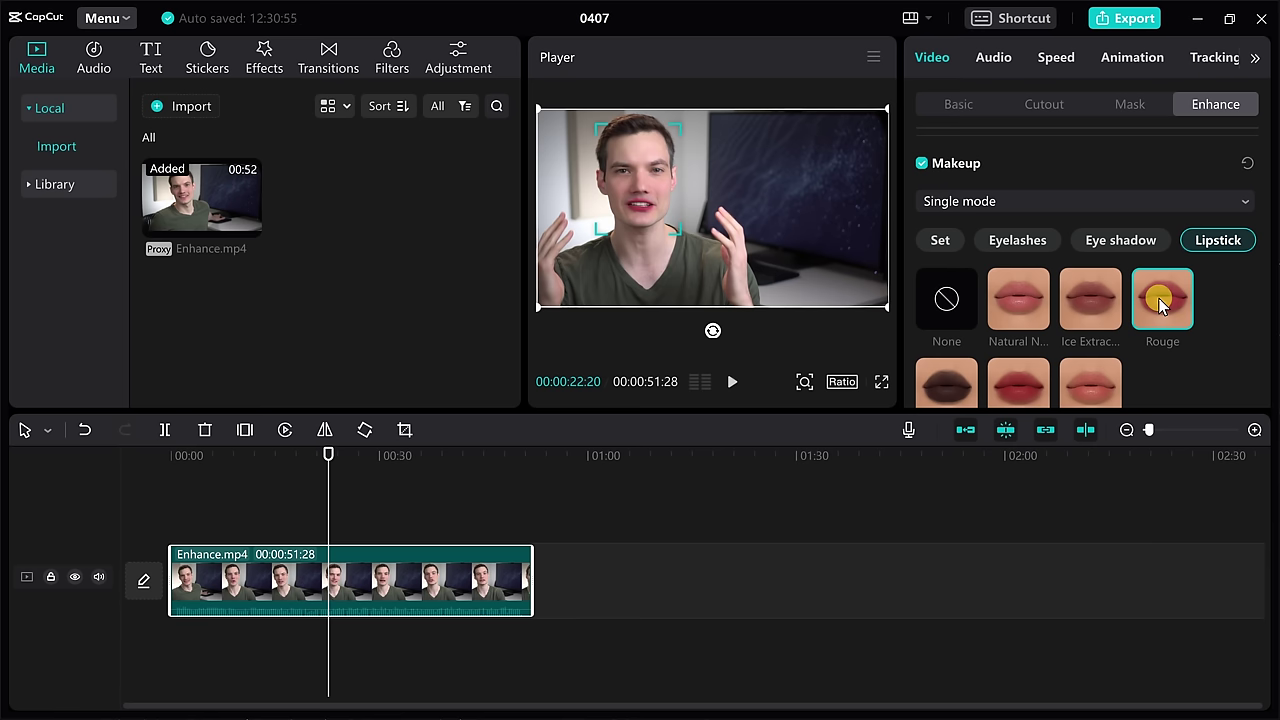
# - Look over the Body enhancement options and play back the enhanced clip
pyautogui.scroll(-4, 1132, 271)
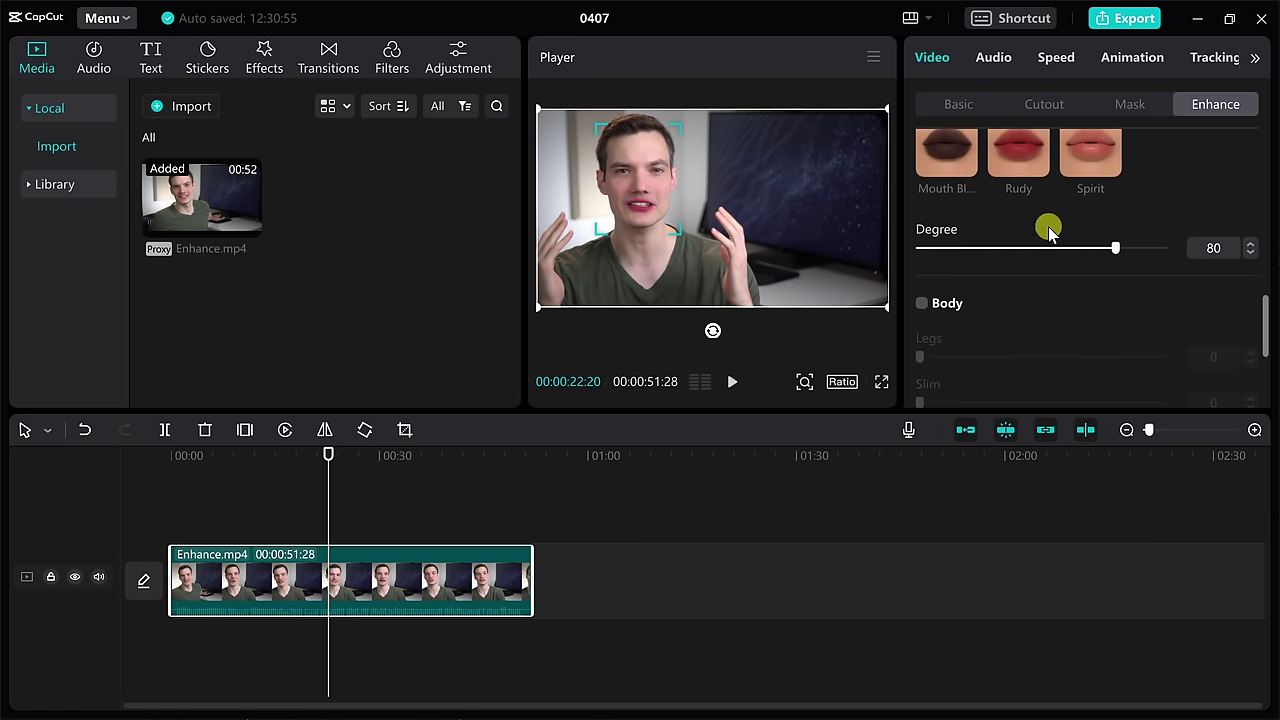
pyautogui.scroll(-5, 951, 243)
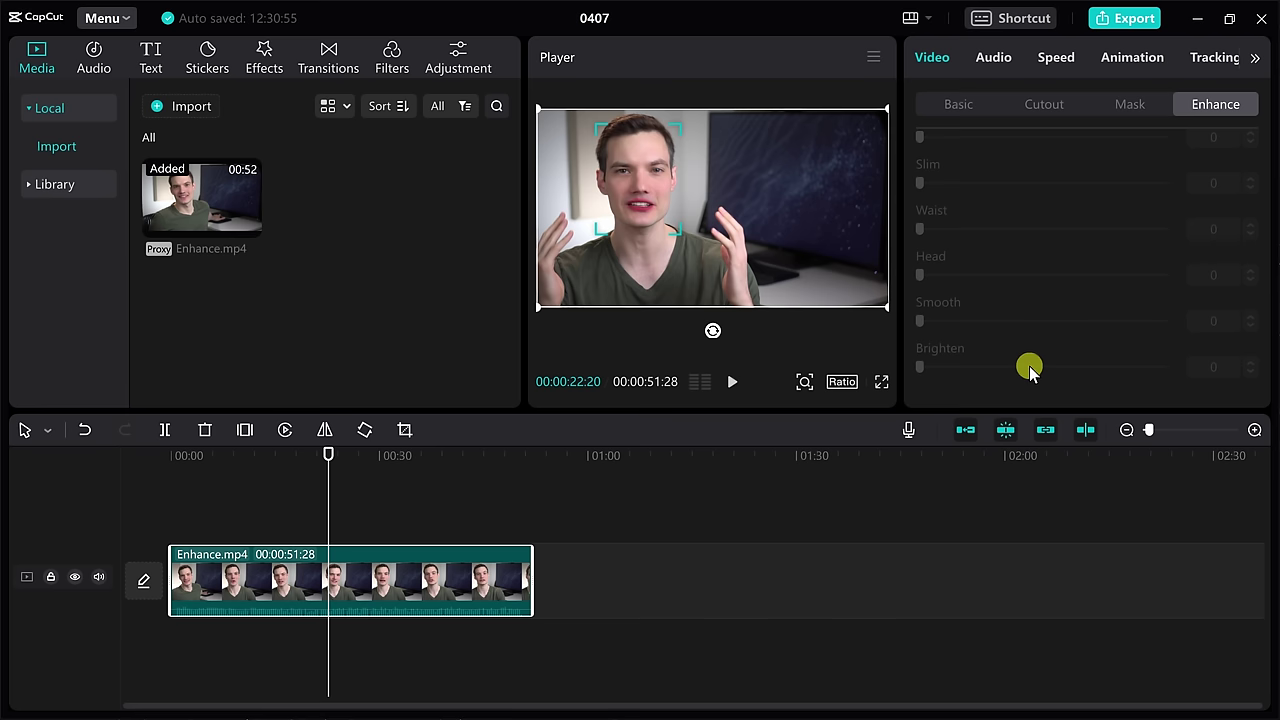
pyautogui.scroll(10, 1029, 366)
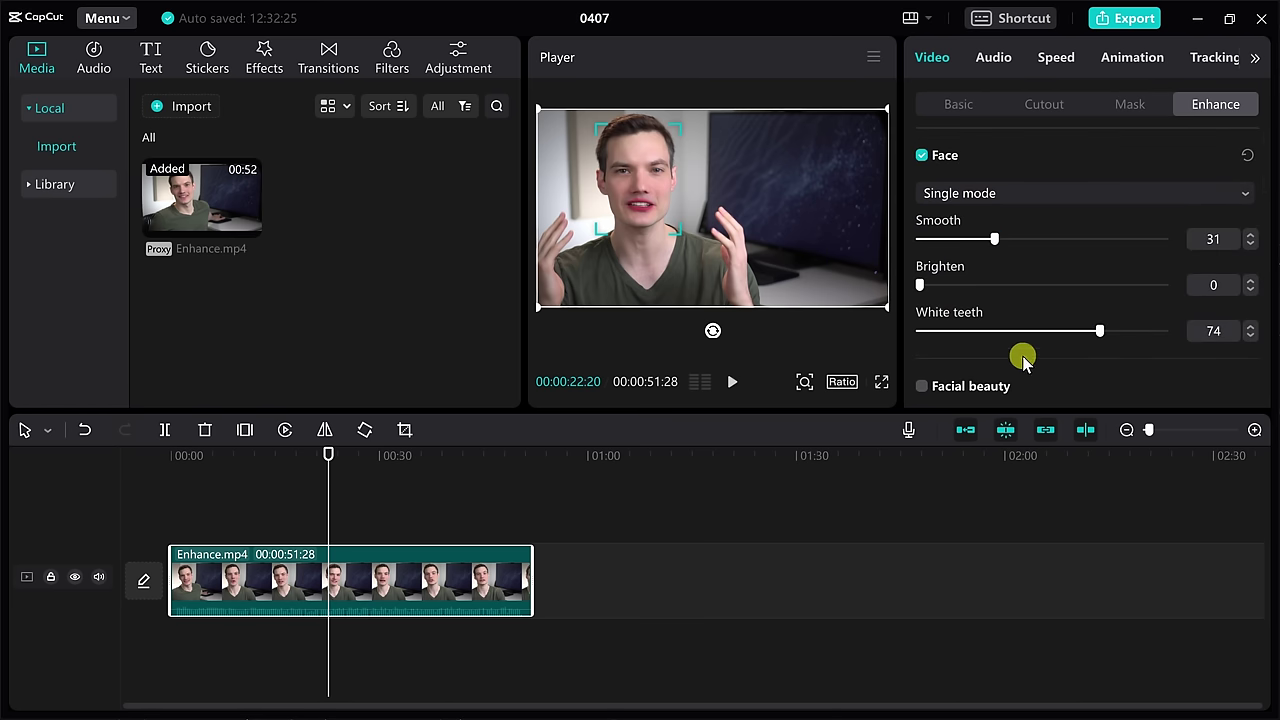
pyautogui.click(732, 383)
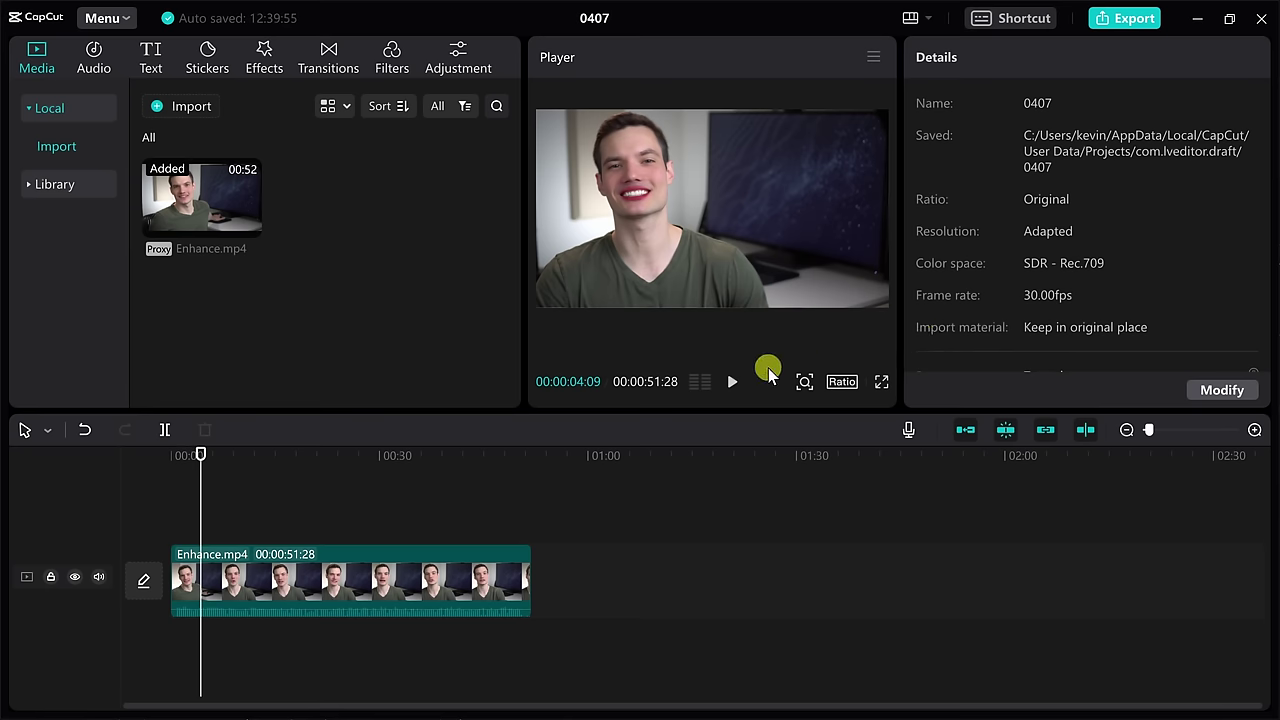
# - Open the effects library and look through the Video effects categories
pyautogui.click(258, 55)
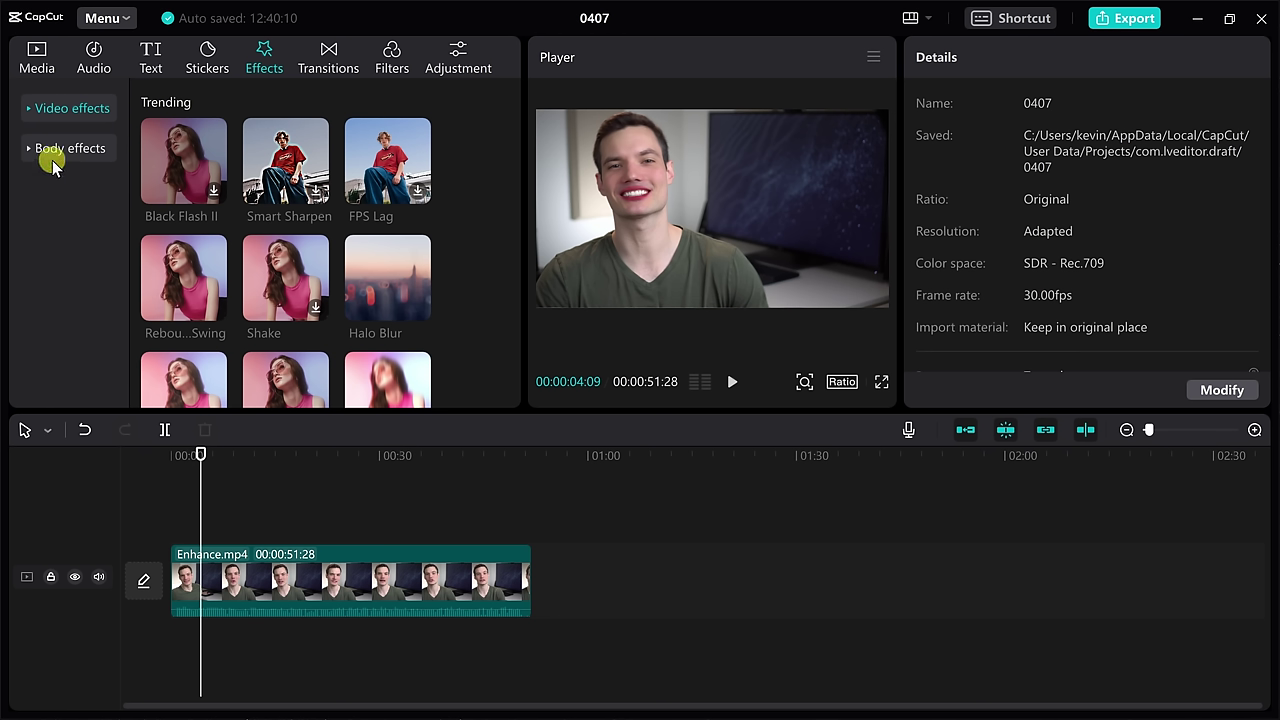
pyautogui.click(28, 113)
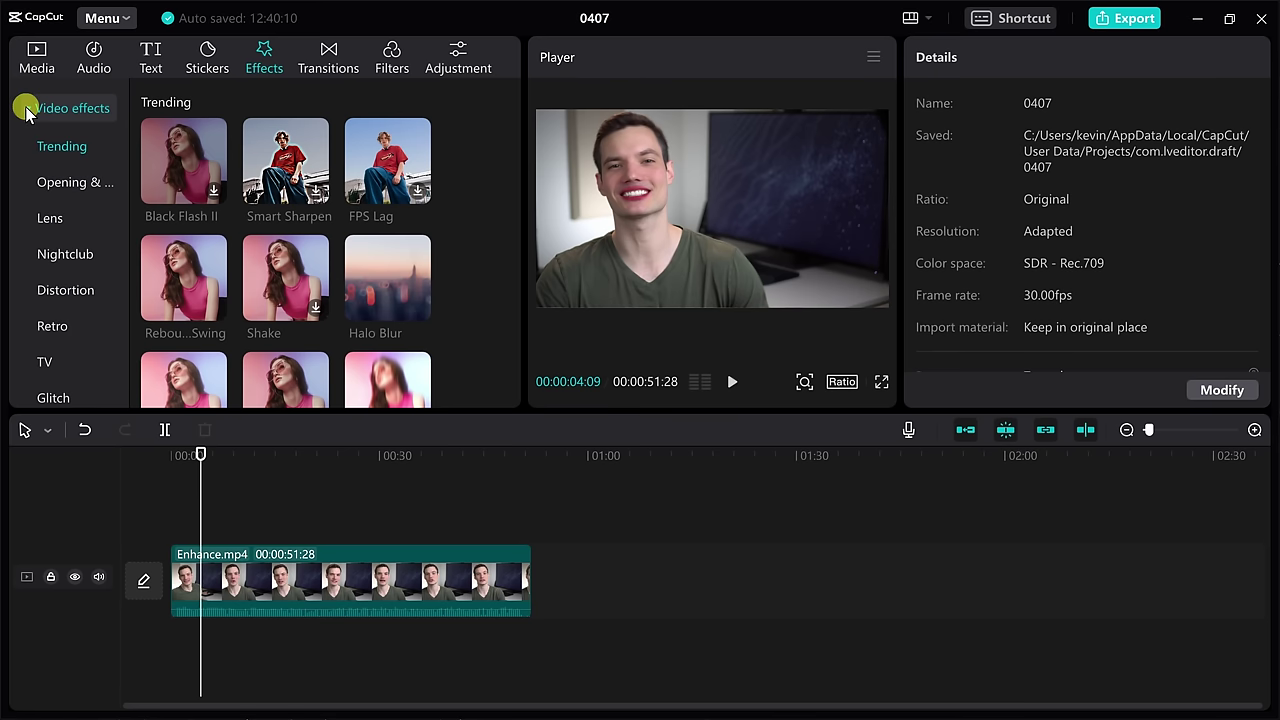
pyautogui.scroll(-6, 62, 158)
pyautogui.scroll(6, 63, 214)
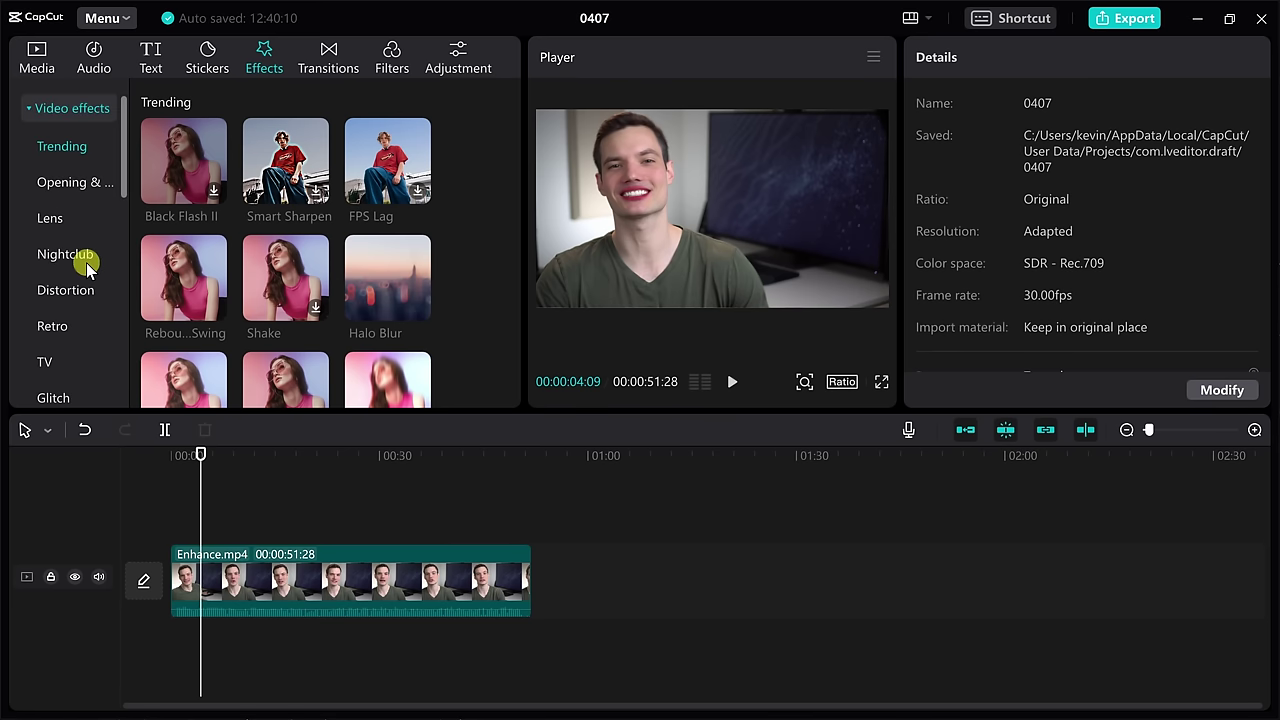
# - Add the Shake video effect on a track above the clip, spanning about 15 to 32 seconds, and play it back
pyautogui.click(62, 150)
pyautogui.scroll(-5, 300, 168)
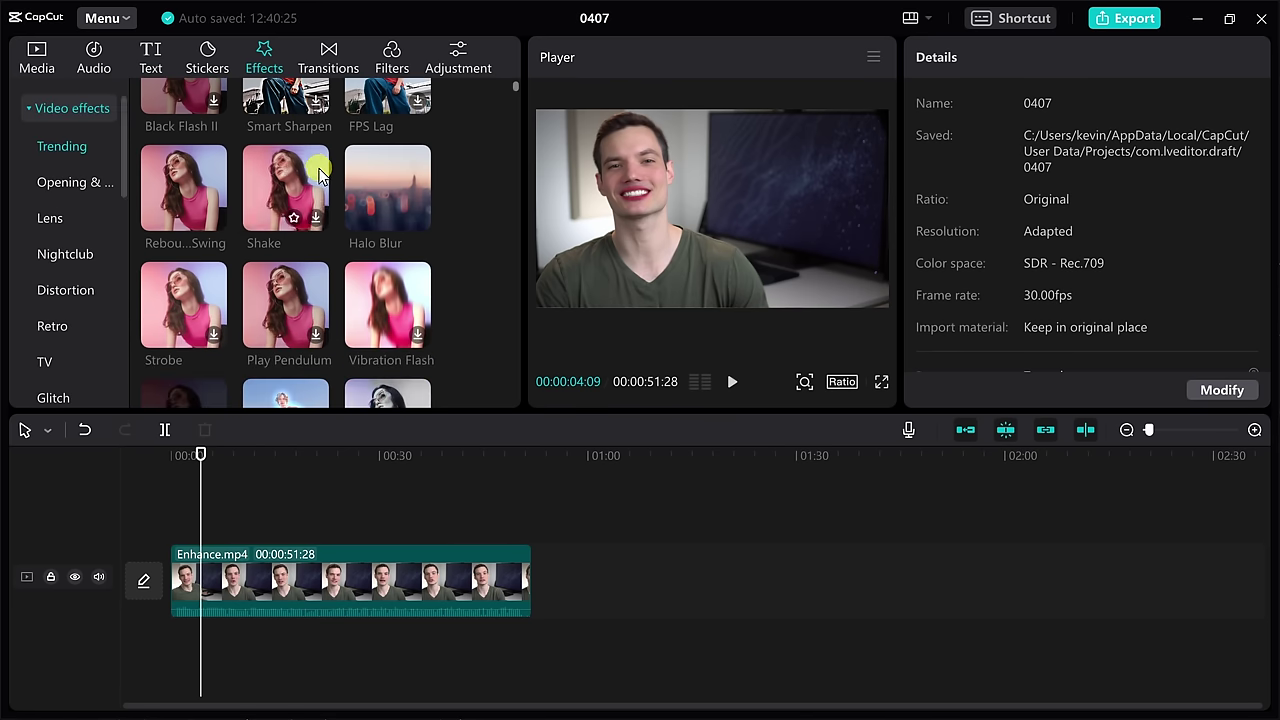
pyautogui.scroll(-1, 334, 173)
pyautogui.scroll(6, 399, 217)
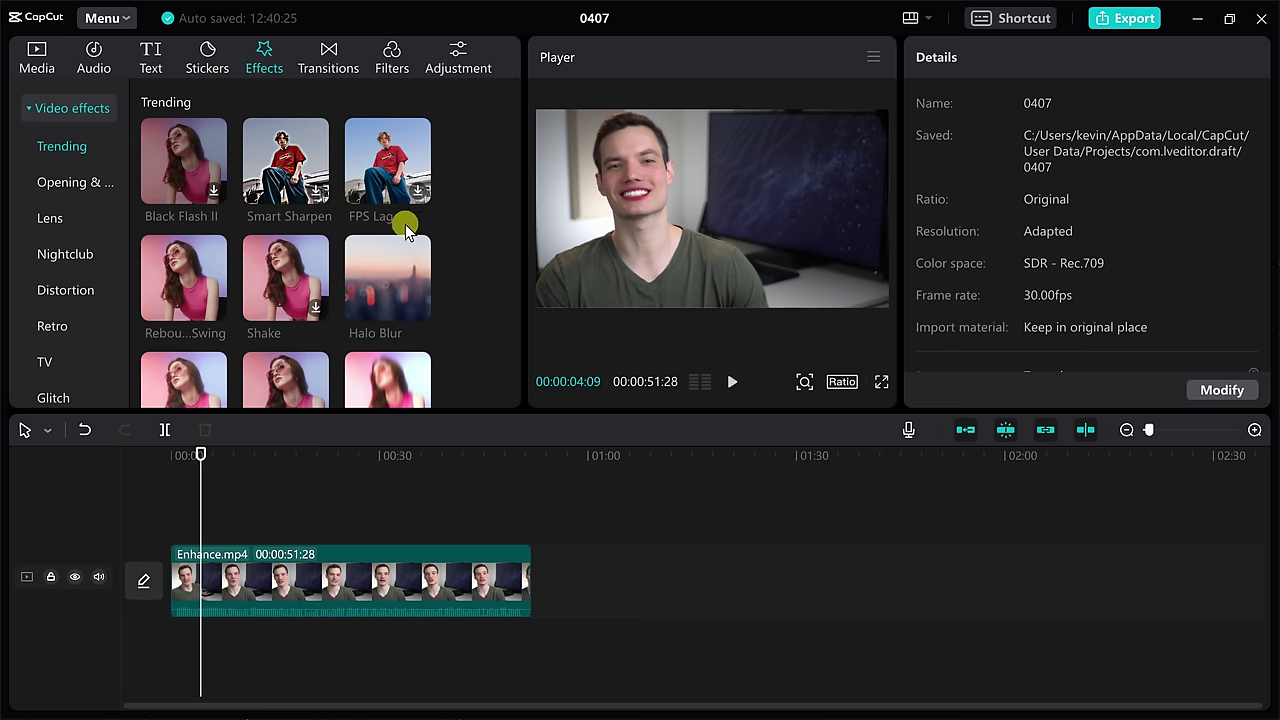
pyautogui.click(257, 289)
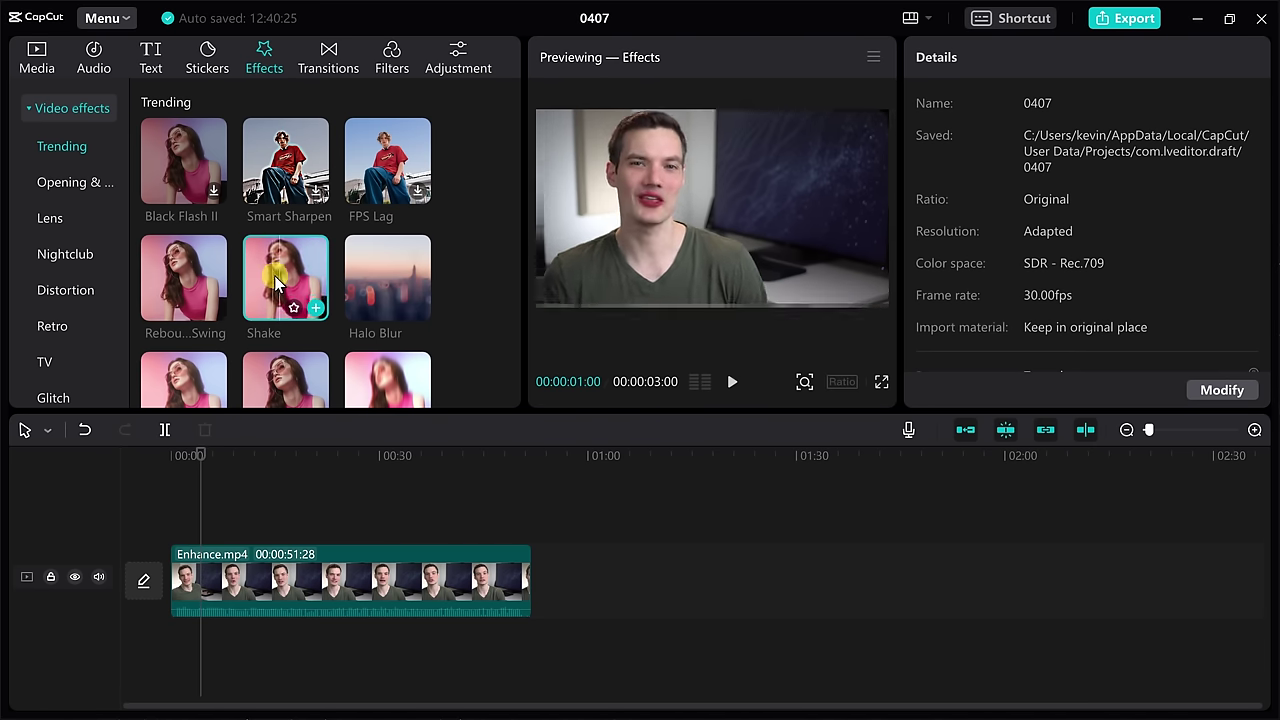
pyautogui.moveTo(286, 272); pyautogui.dragTo(392, 529)
pyautogui.moveTo(277, 455); pyautogui.dragTo(263, 462)
pyautogui.press('space')
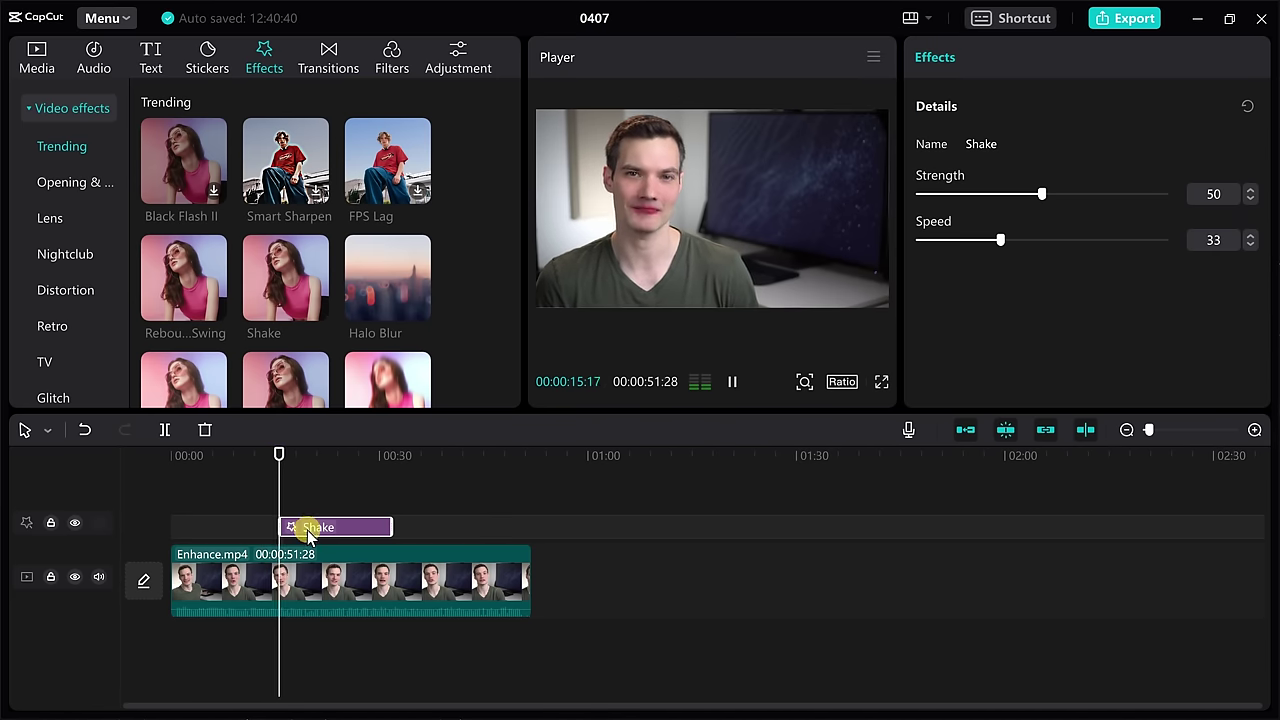
pyautogui.press('space')
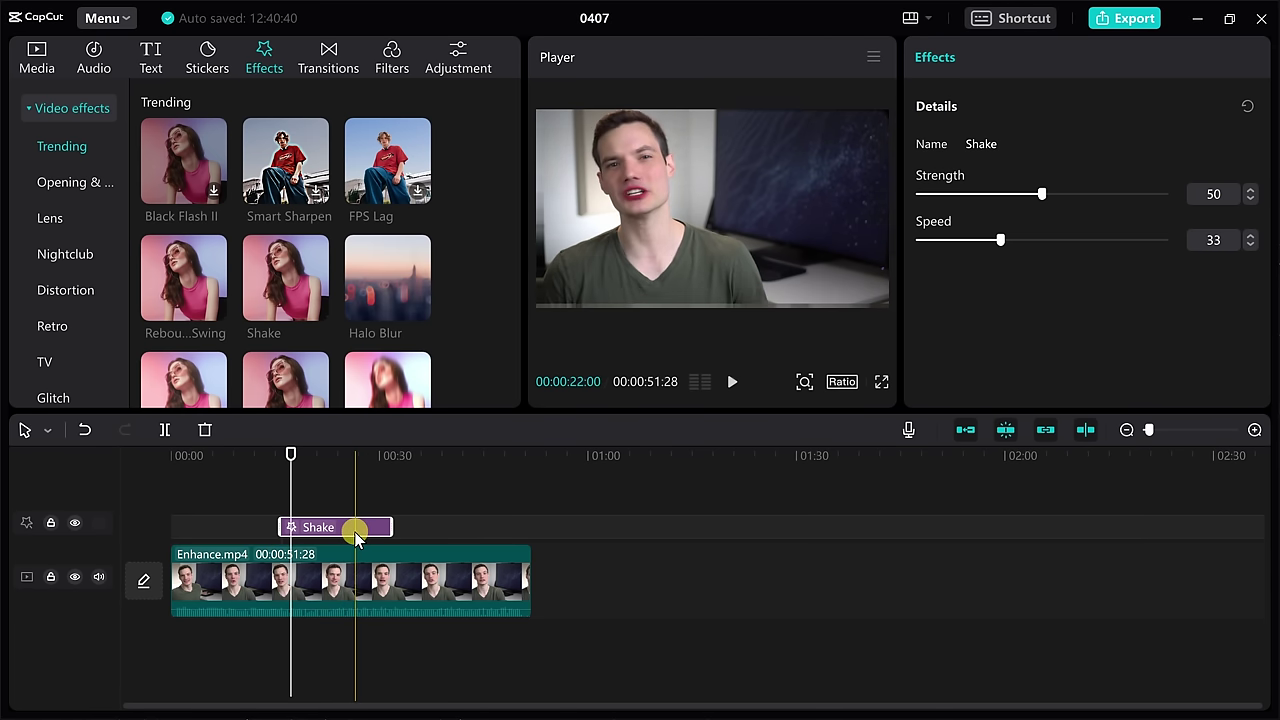
# - Delete the Shake effect and open the Body effects category
pyautogui.press('Delete')
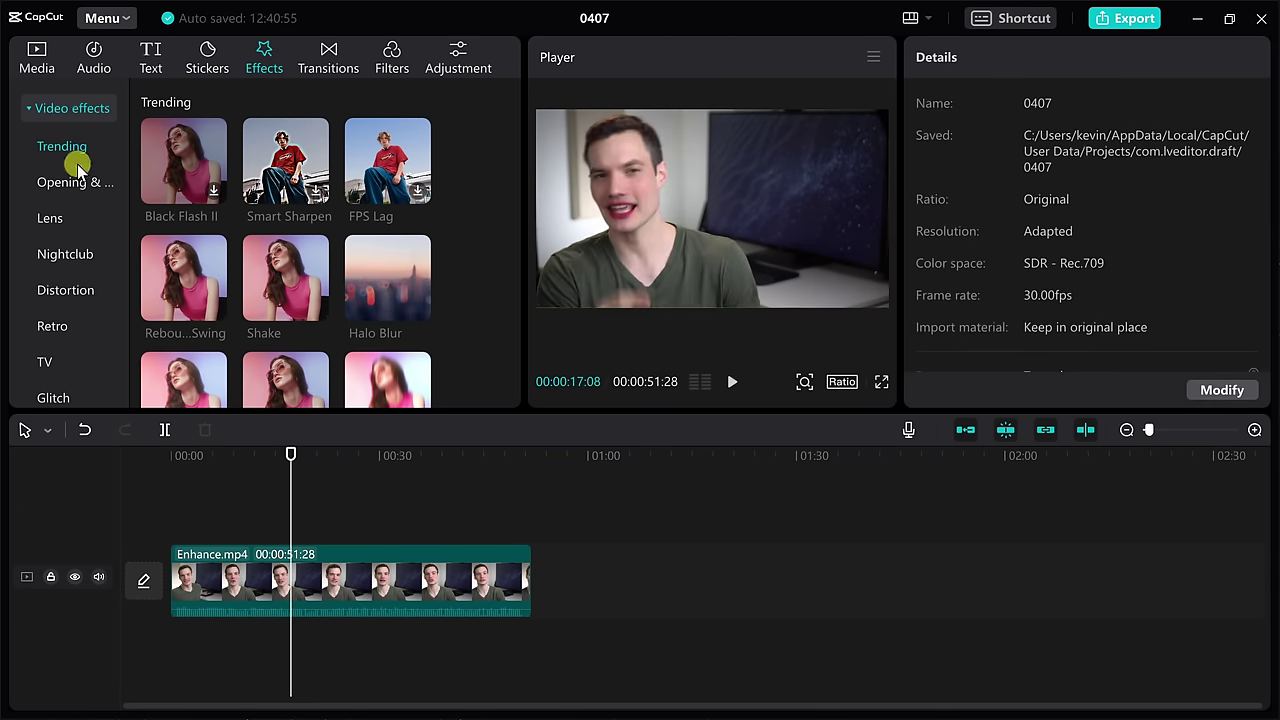
pyautogui.click(30, 109)
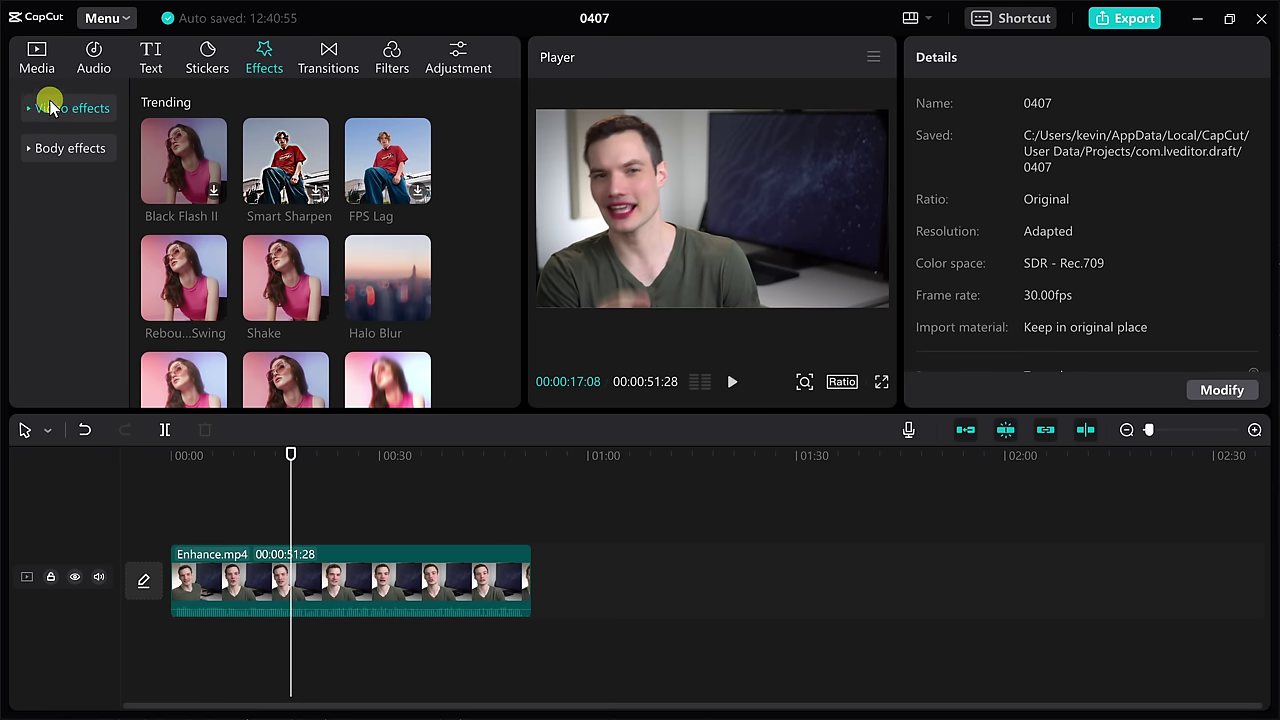
pyautogui.click(30, 152)
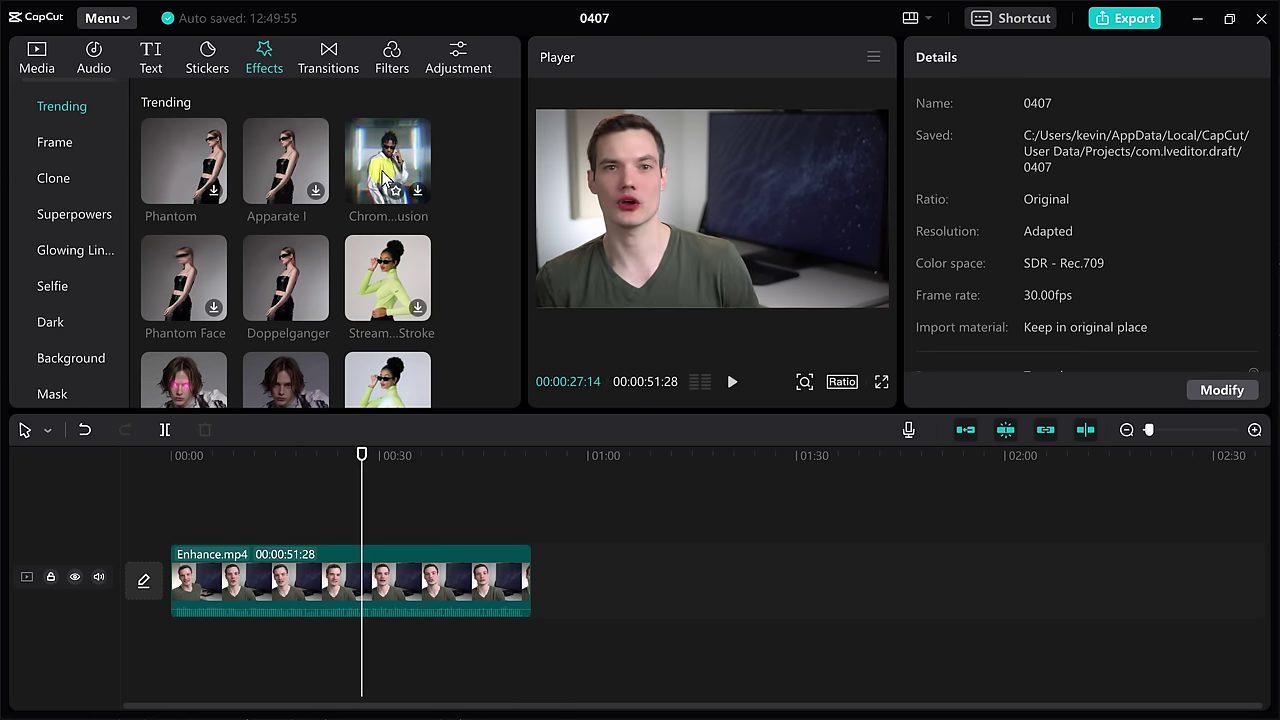
# - Stack the Revolving Text and Like body effects on separate tracks above the clip, with Revolving Text spanning about 27 to 44 seconds
pyautogui.scroll(-10, 383, 178)
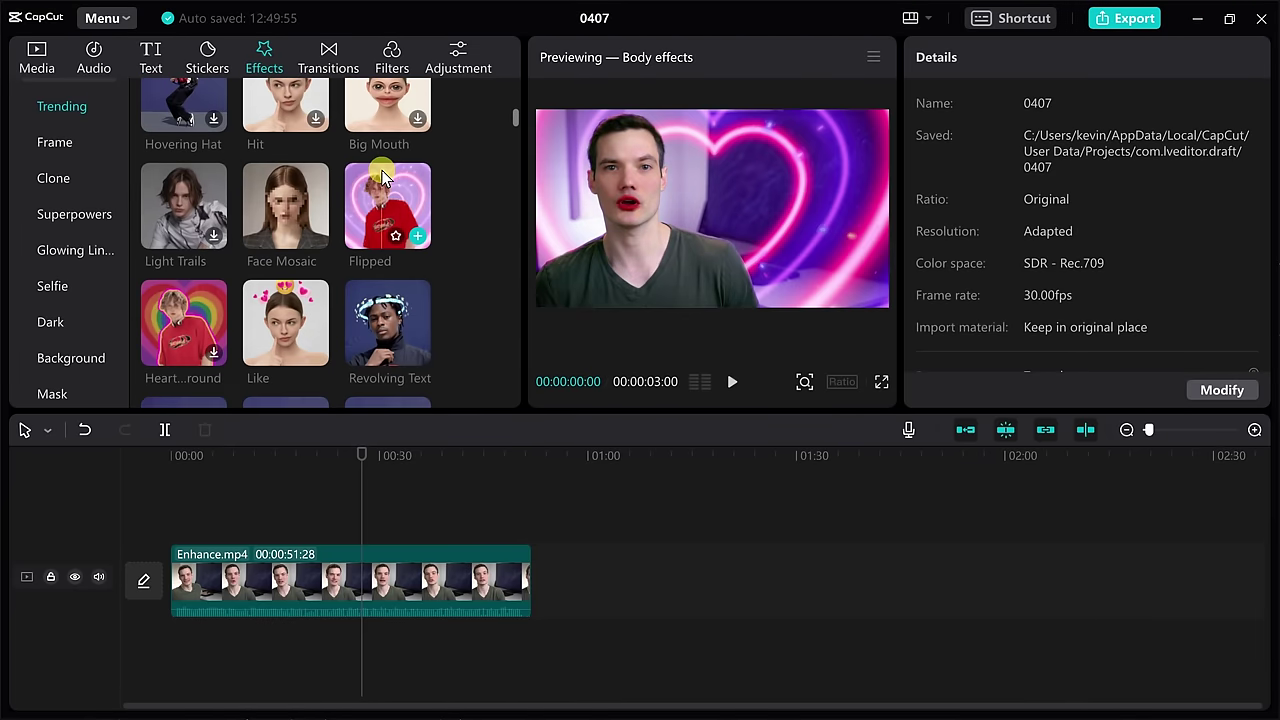
pyautogui.scroll(-1, 383, 178)
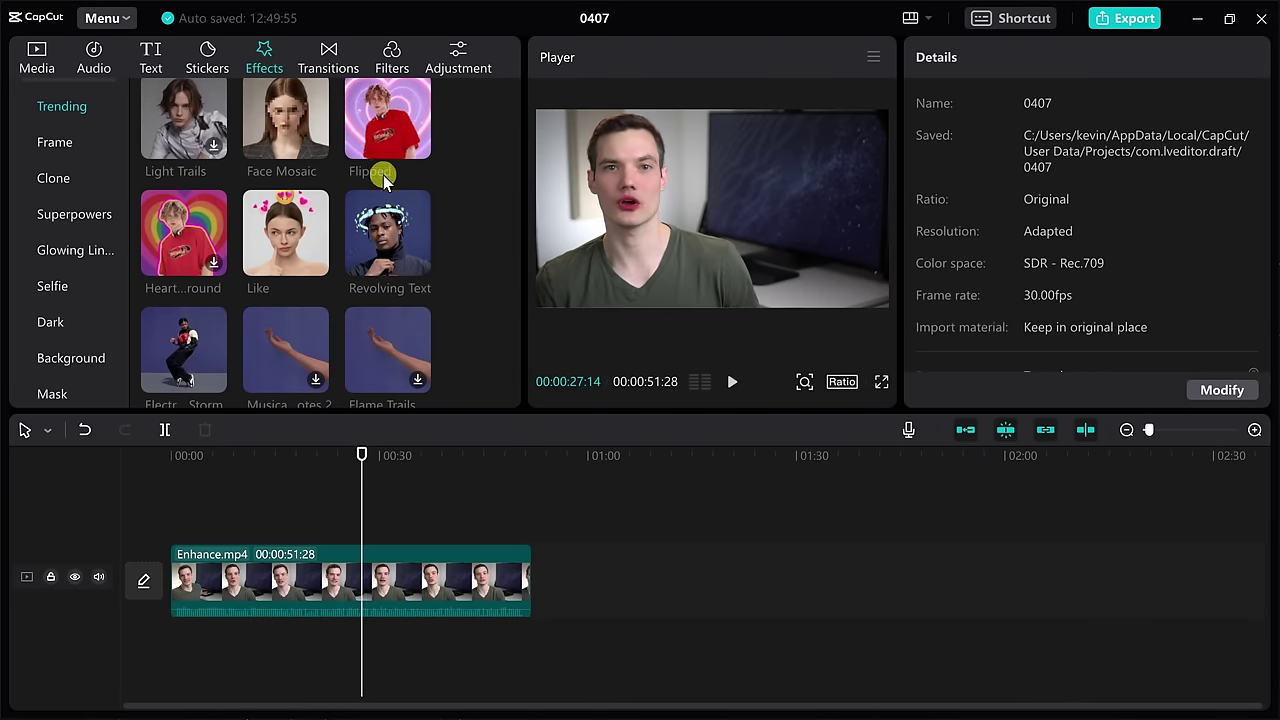
pyautogui.moveTo(390, 236)
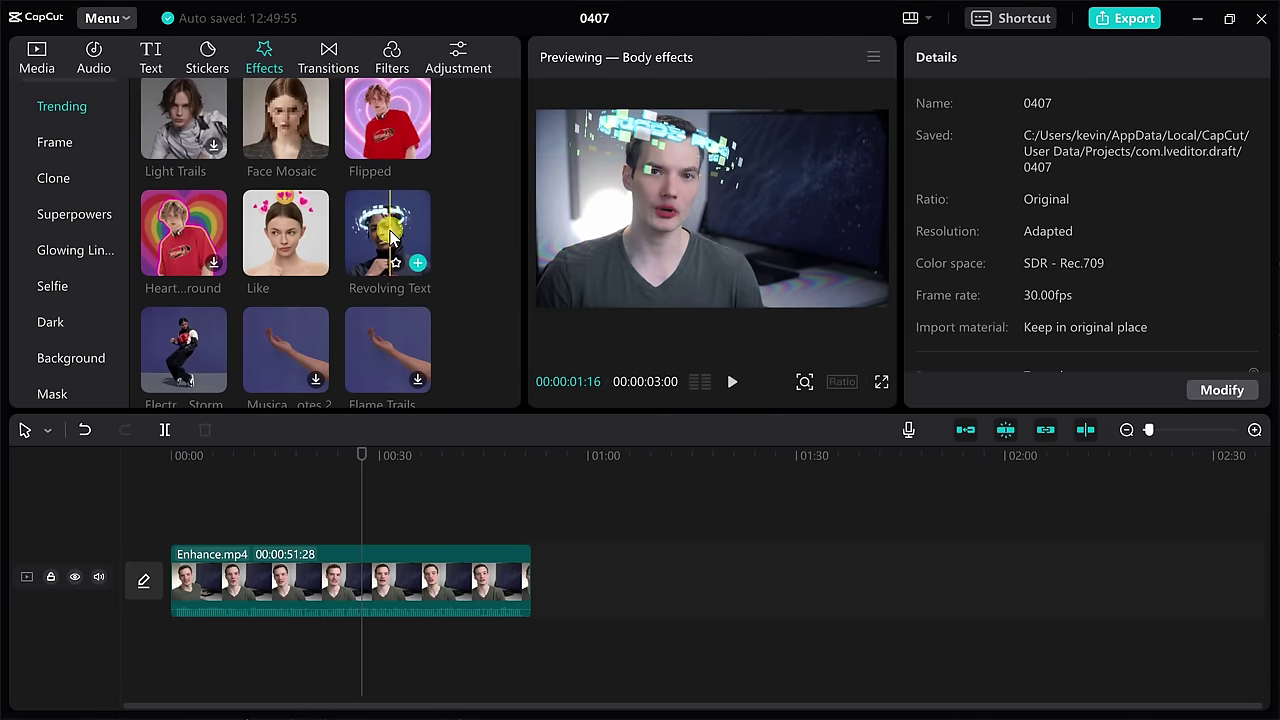
pyautogui.moveTo(390, 236); pyautogui.dragTo(363, 535)
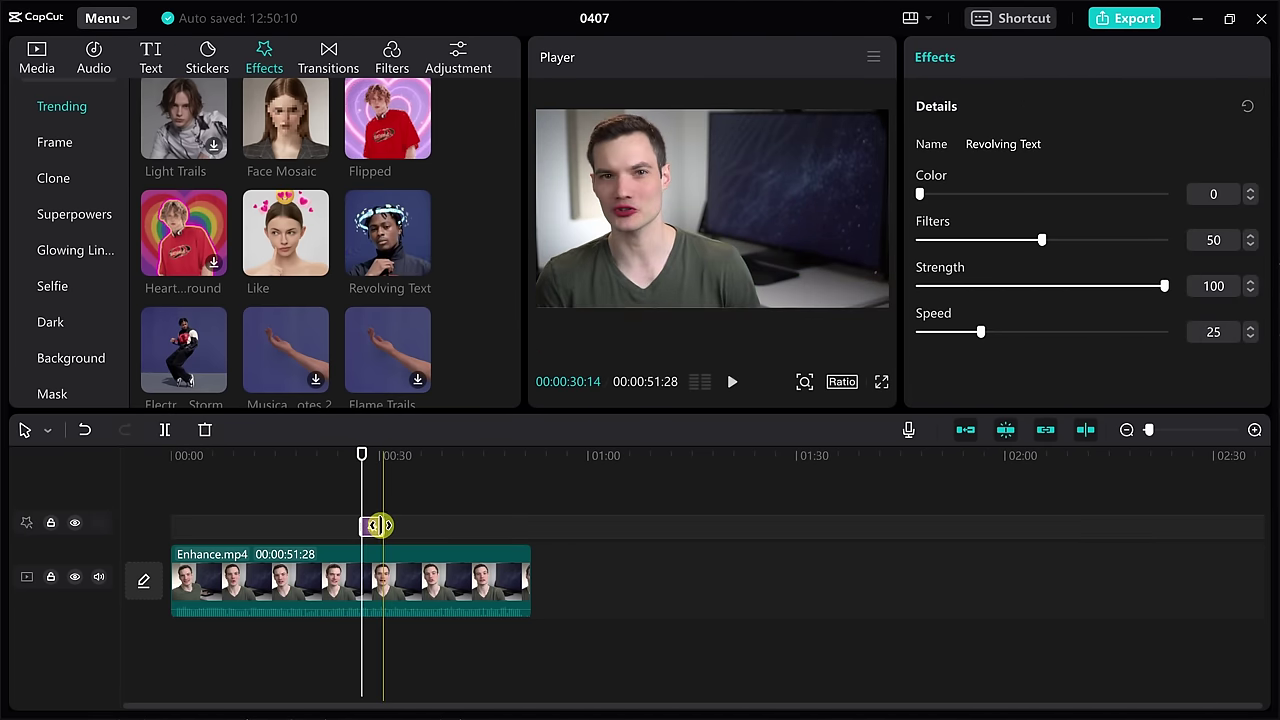
pyautogui.moveTo(382, 522); pyautogui.dragTo(480, 524)
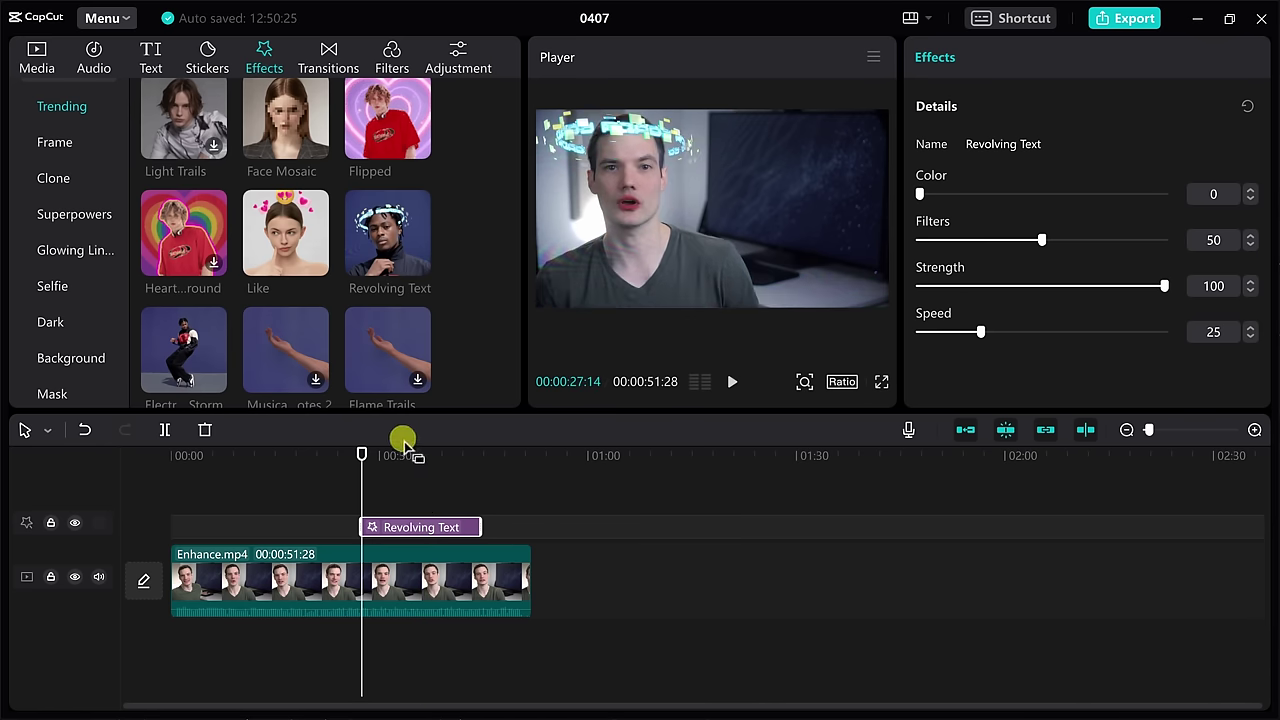
pyautogui.click(285, 228)
pyautogui.moveTo(285, 228); pyautogui.dragTo(410, 519)
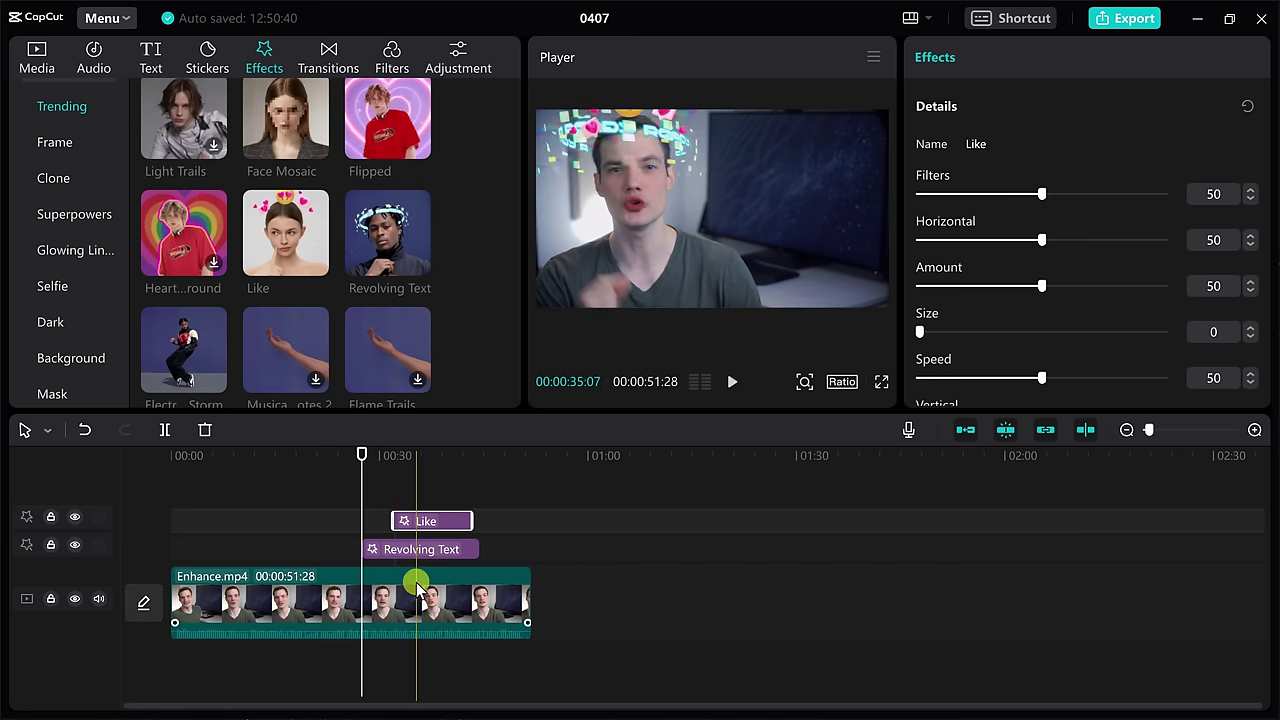
# - Delete the Like and Revolving Text effects from the timeline
pyautogui.click(424, 522)
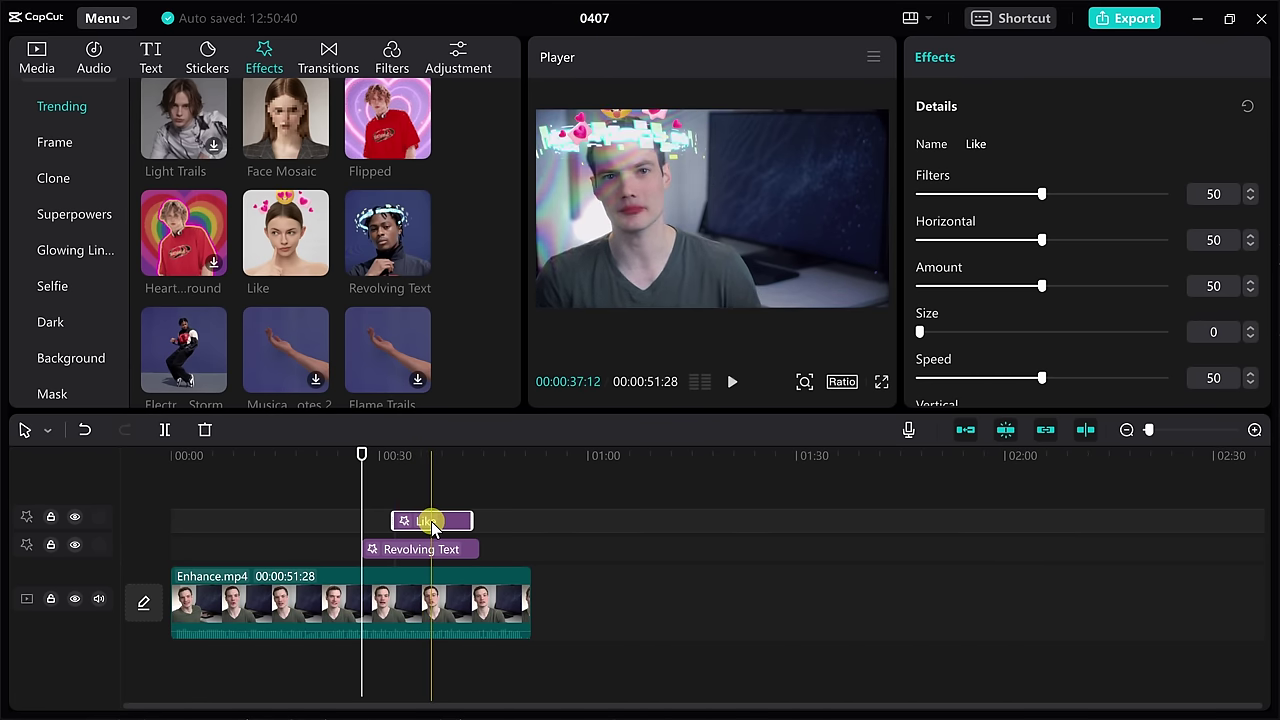
pyautogui.press('Delete')
pyautogui.click(445, 527)
pyautogui.press('Delete')
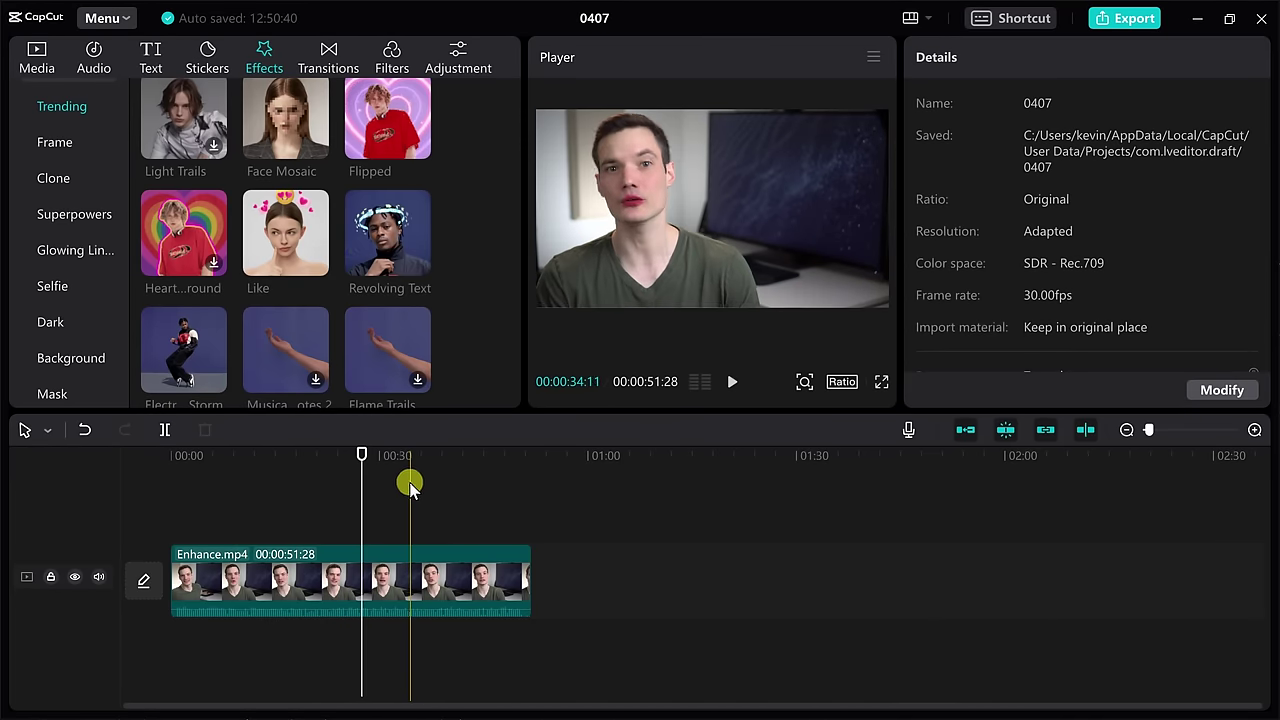
# - Apply the Revolving Text effect directly onto the Enhance.mp4 clip and trim its start to about 16 seconds
pyautogui.moveTo(386, 228)
pyautogui.moveTo(386, 228); pyautogui.dragTo(380, 575)
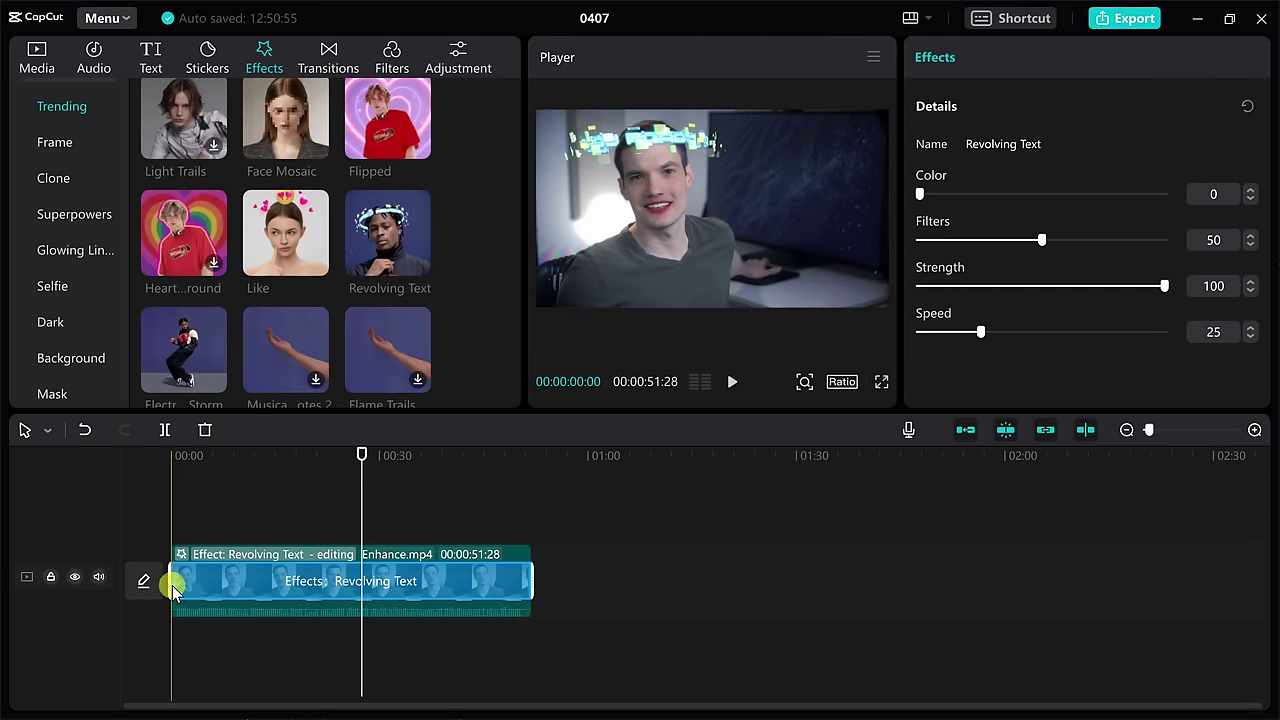
pyautogui.moveTo(172, 584); pyautogui.dragTo(286, 582)
# - Apply the Like effect directly onto the Enhance.mp4 clip as well and list the effects attached to it
pyautogui.moveTo(283, 228)
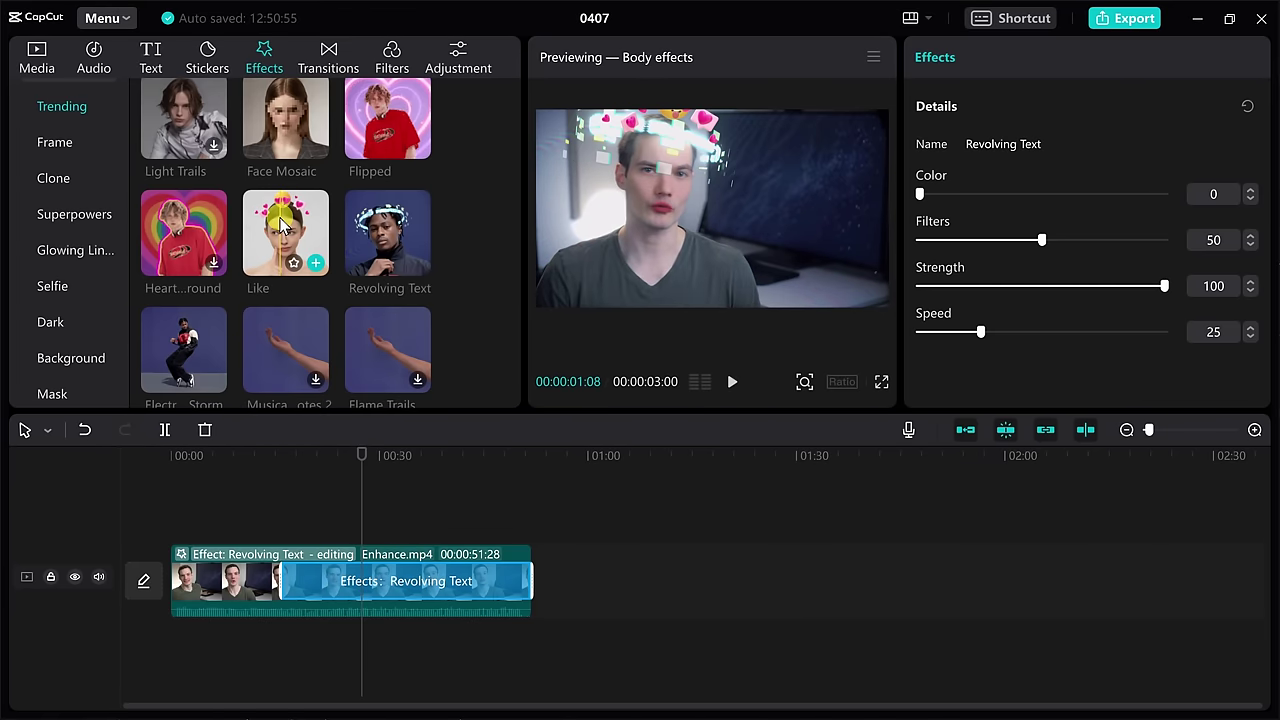
pyautogui.moveTo(283, 228); pyautogui.dragTo(400, 580)
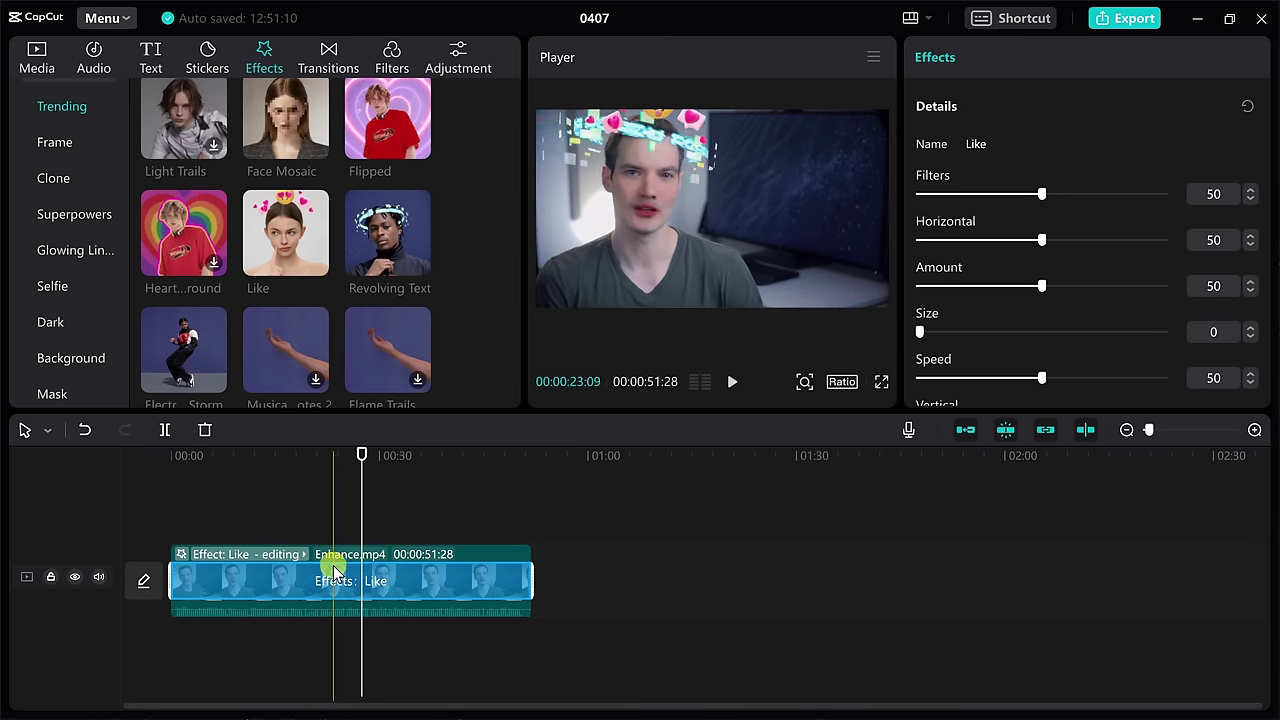
pyautogui.click(182, 551)
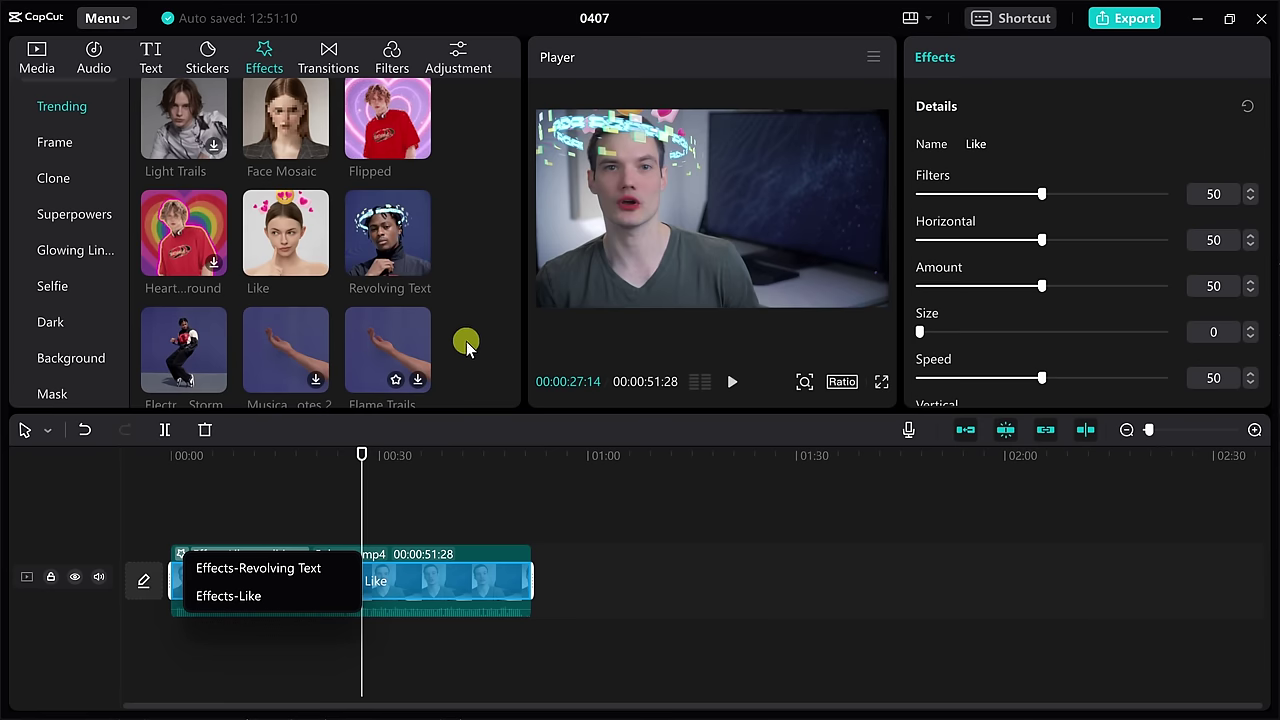
# - Look through the remaining body effects from Superpowers to Image and preview Face Mosaic on the clip
pyautogui.scroll(-15, 463, 192)
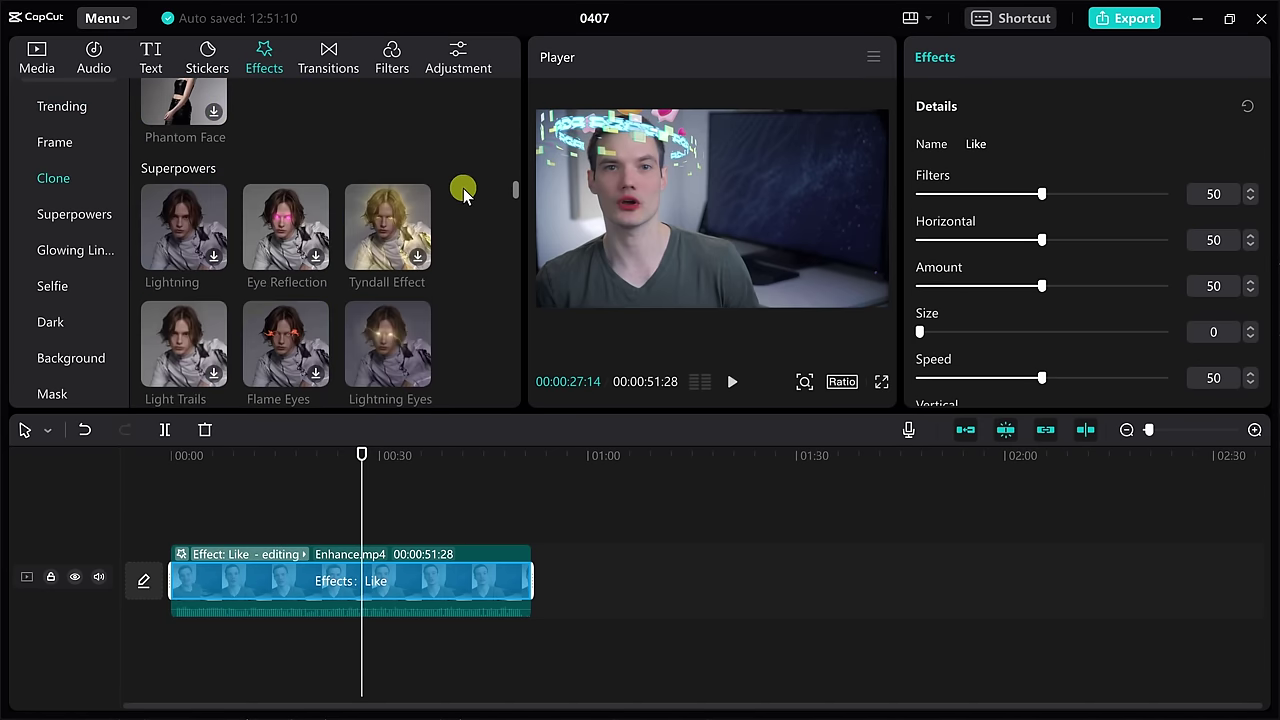
pyautogui.scroll(-10, 463, 192)
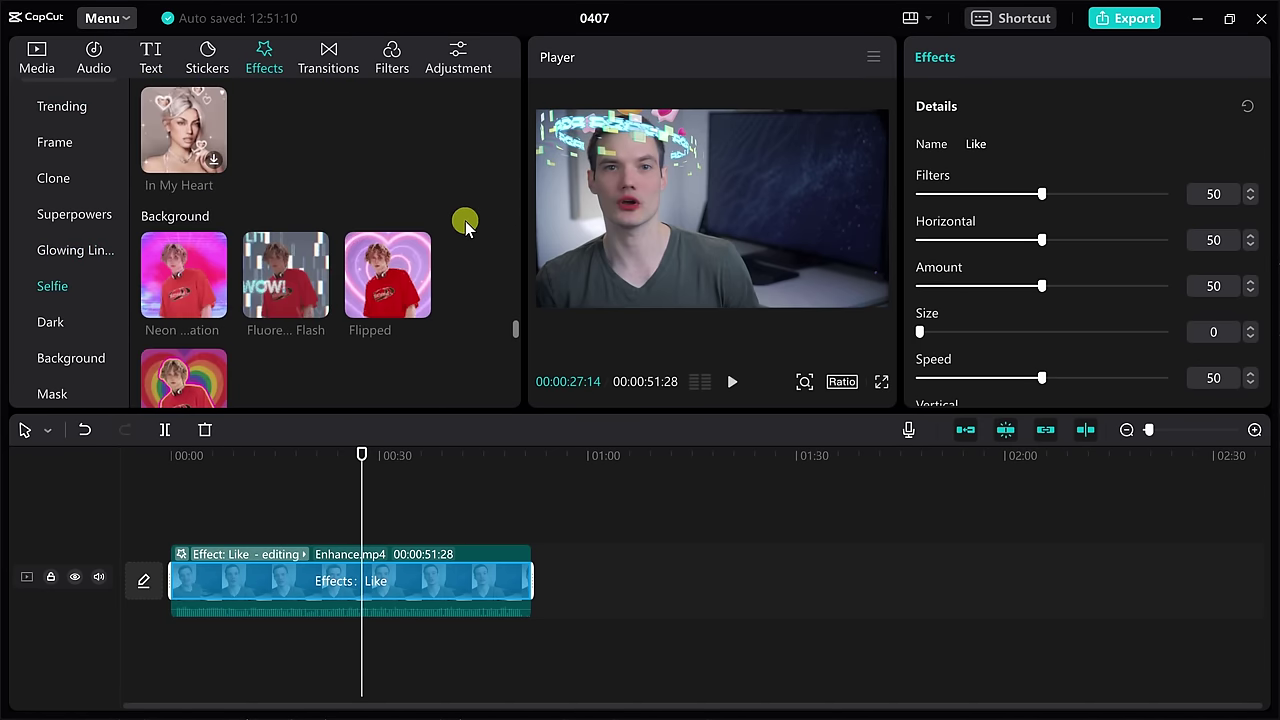
pyautogui.scroll(-4, 465, 221)
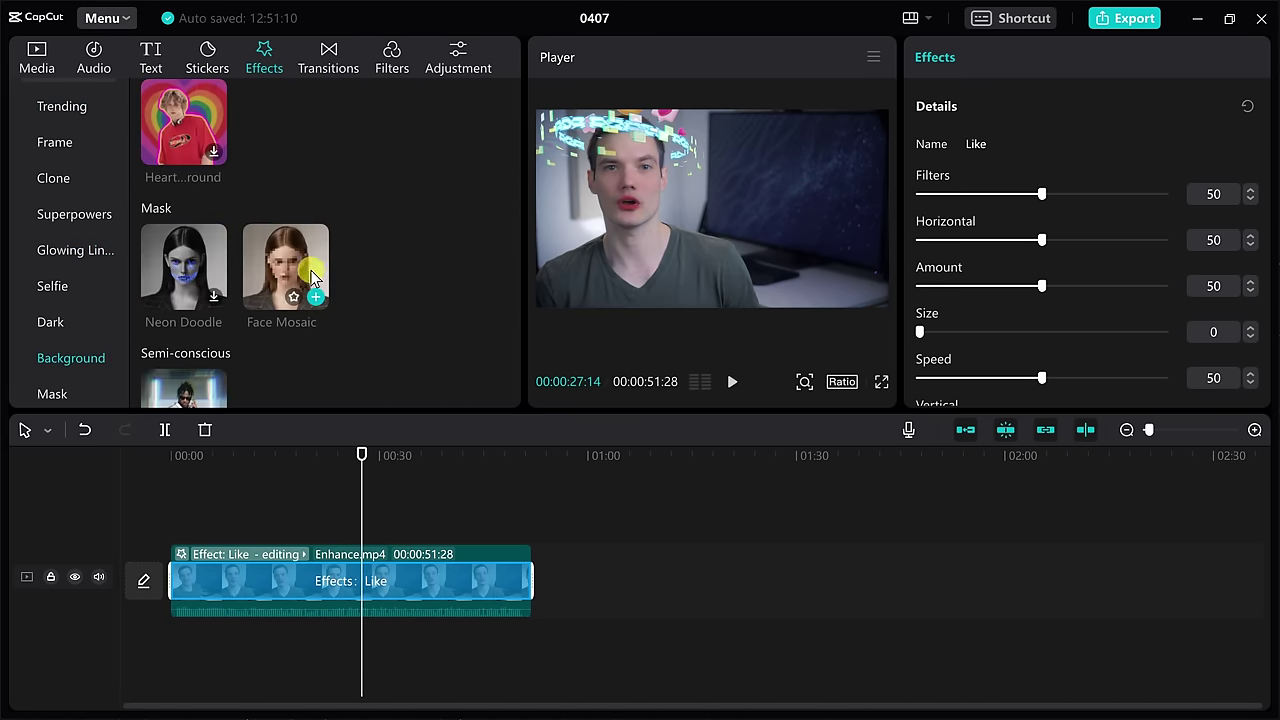
pyautogui.click(260, 283)
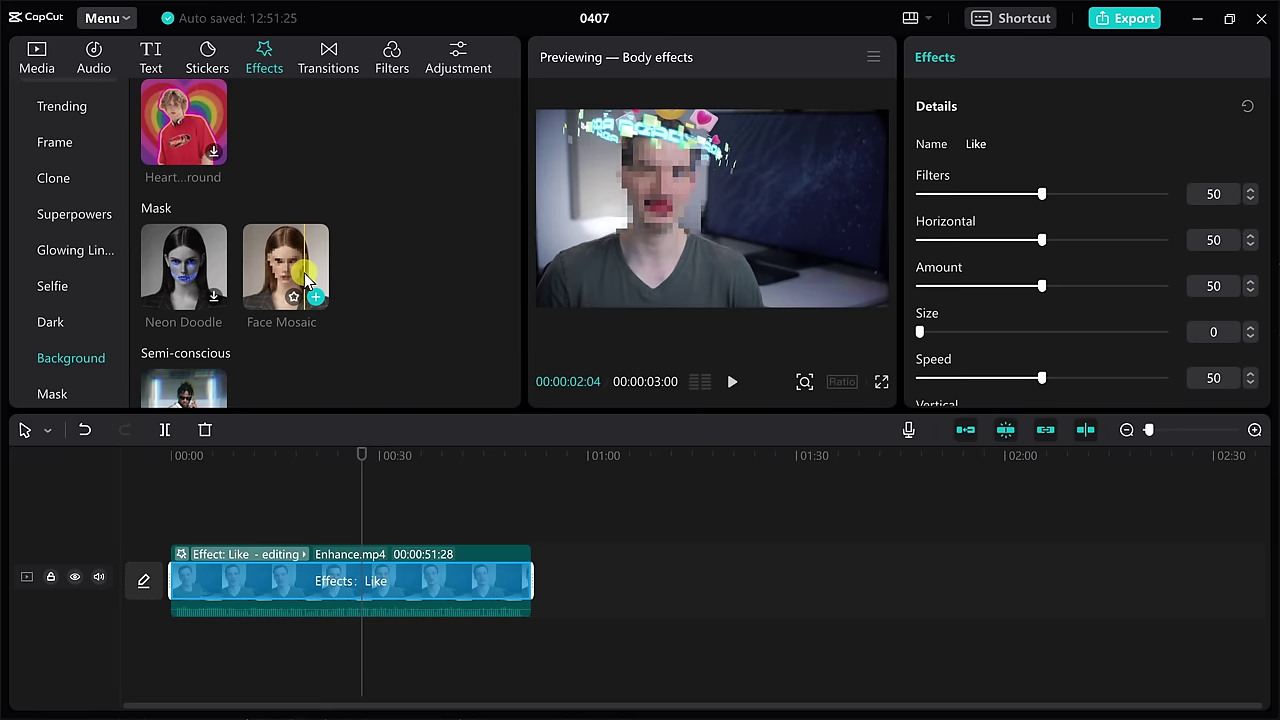
pyautogui.scroll(-8, 310, 270)
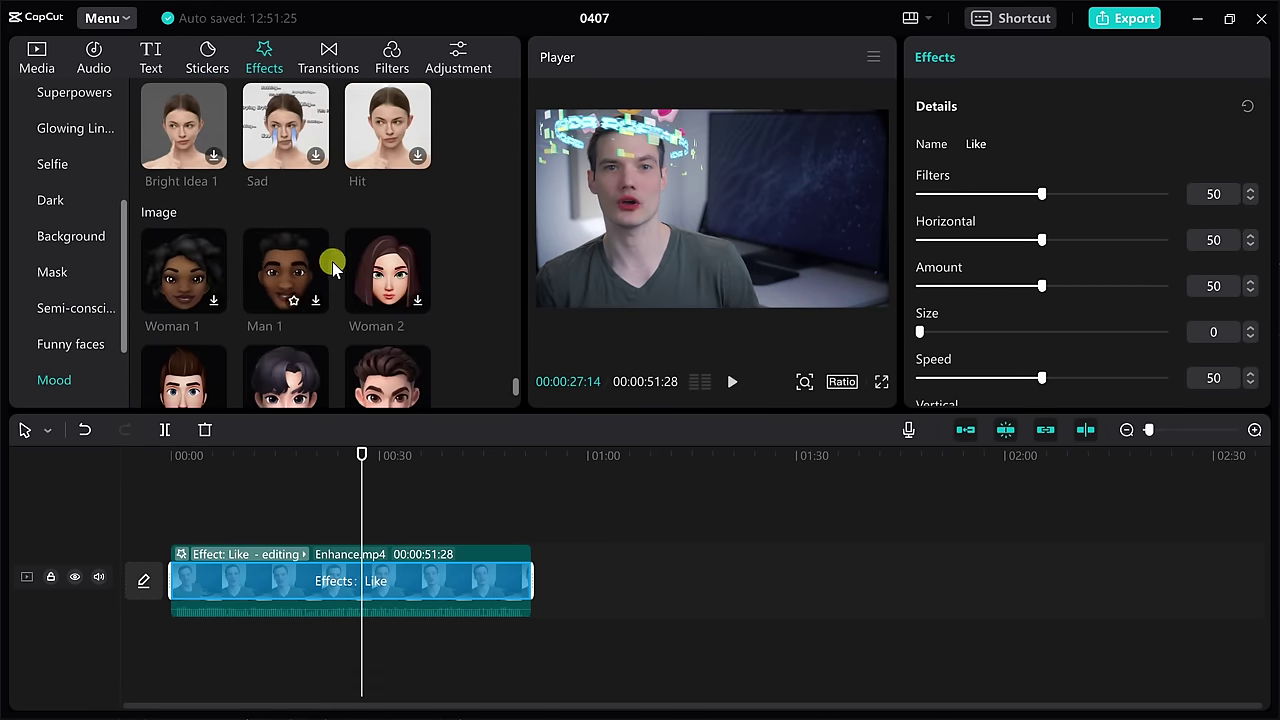
pyautogui.scroll(-2, 340, 265)
pyautogui.moveTo(271, 288)
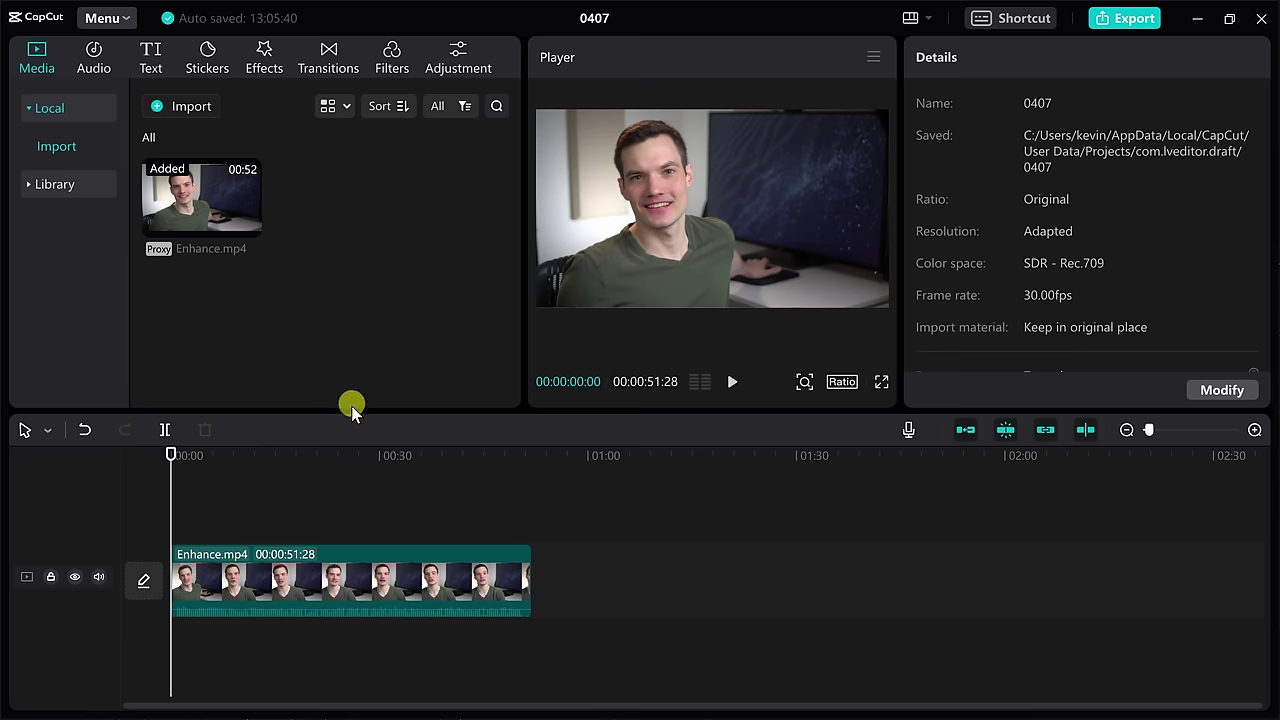
# - Play the clip from about 10 seconds and display the audio meters to check its sound level
pyautogui.click(243, 460)
pyautogui.press('space')
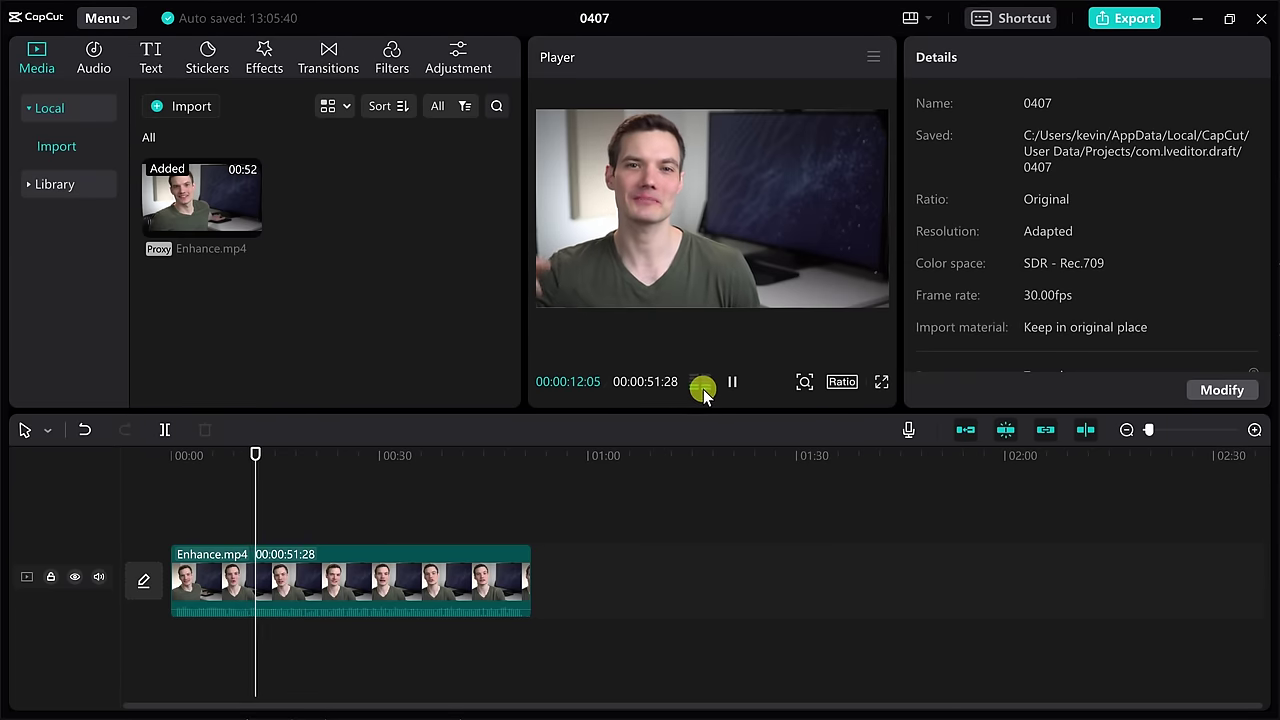
pyautogui.press('space')
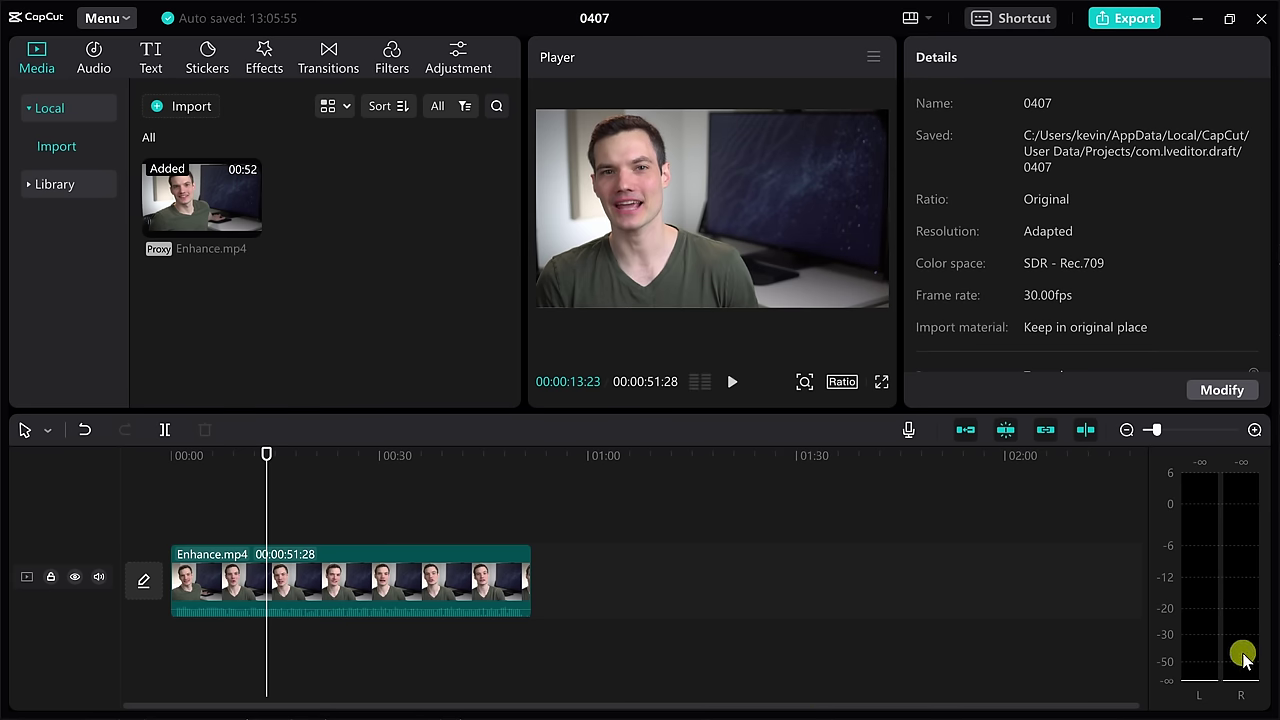
pyautogui.press('space')
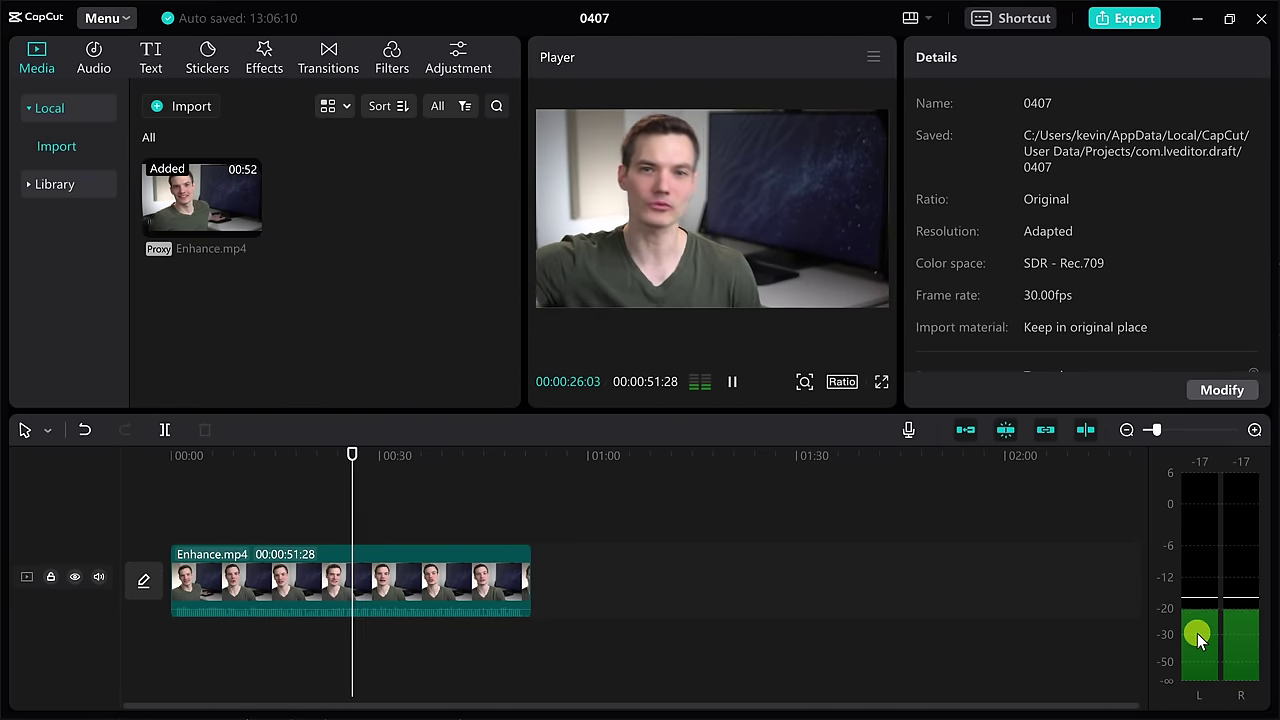
pyautogui.press('space')
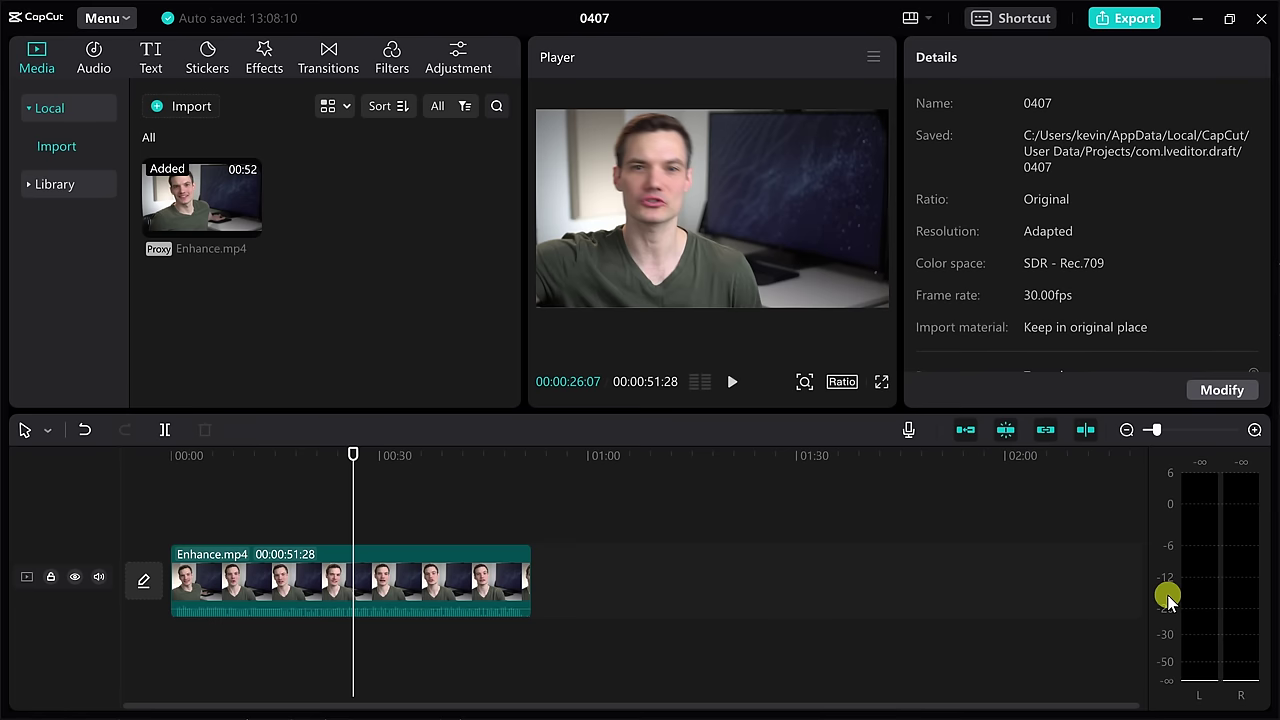
# - Raise the Enhance.mp4 clip's volume to 10.2 dB using its waveform volume line, and show its audio settings
pyautogui.click(452, 580)
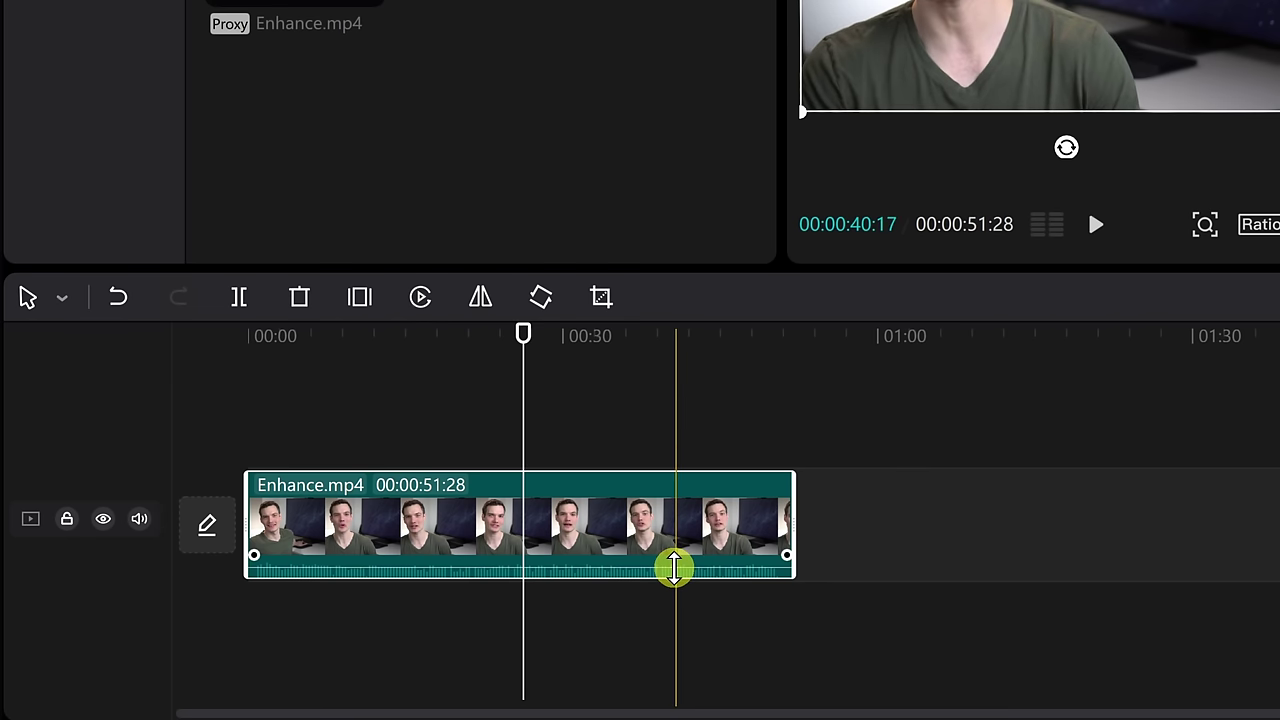
pyautogui.moveTo(674, 567); pyautogui.dragTo(674, 561)
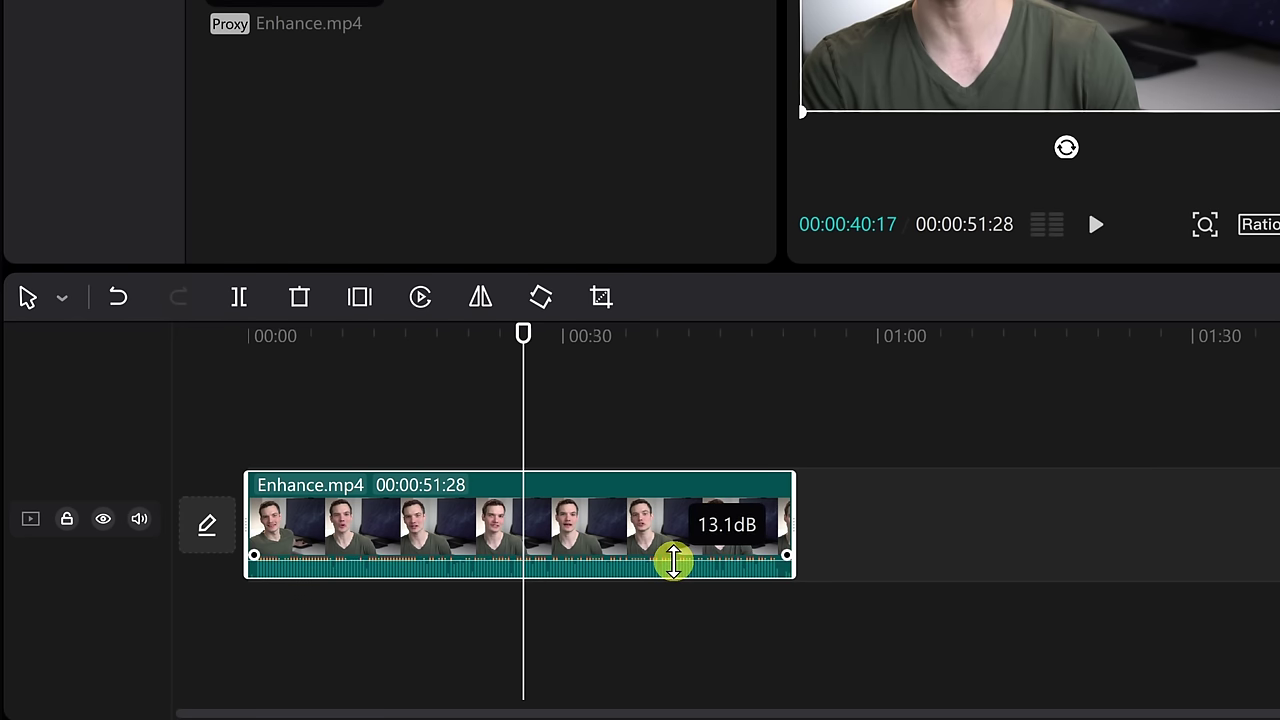
pyautogui.moveTo(674, 561)
pyautogui.mouseDown()
pyautogui.moveTo(674, 574)
pyautogui.moveTo(677, 552)
pyautogui.moveTo(676, 563)
pyautogui.mouseUp()
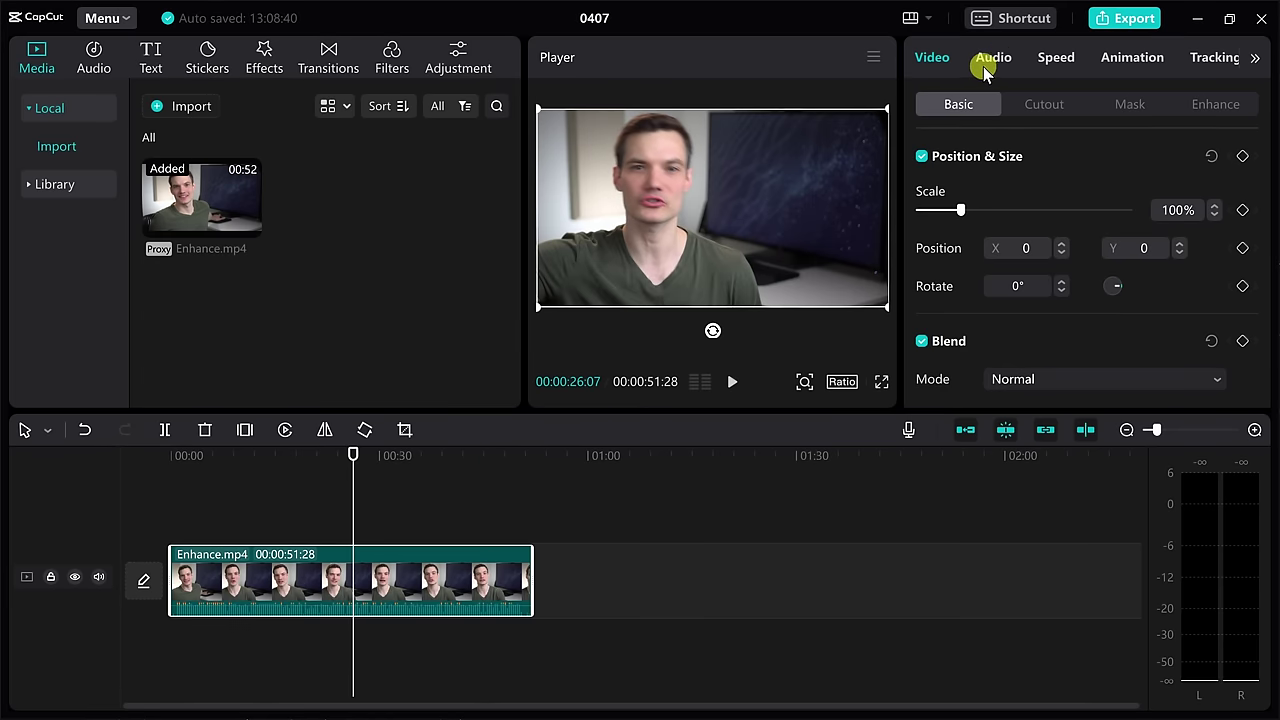
pyautogui.click(994, 60)
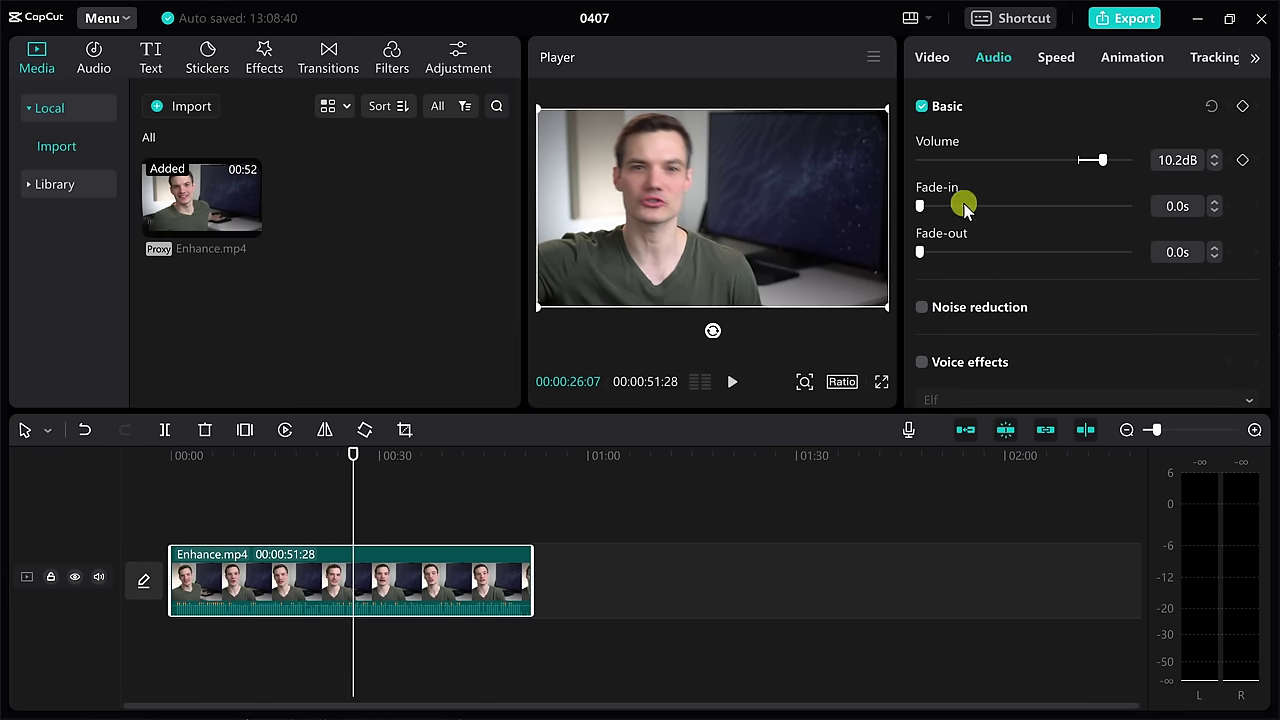
# - Play the Enhance.mp4 clip from about 5 seconds to check its sound level, and set its volume to 8.5 dB
pyautogui.click(208, 457)
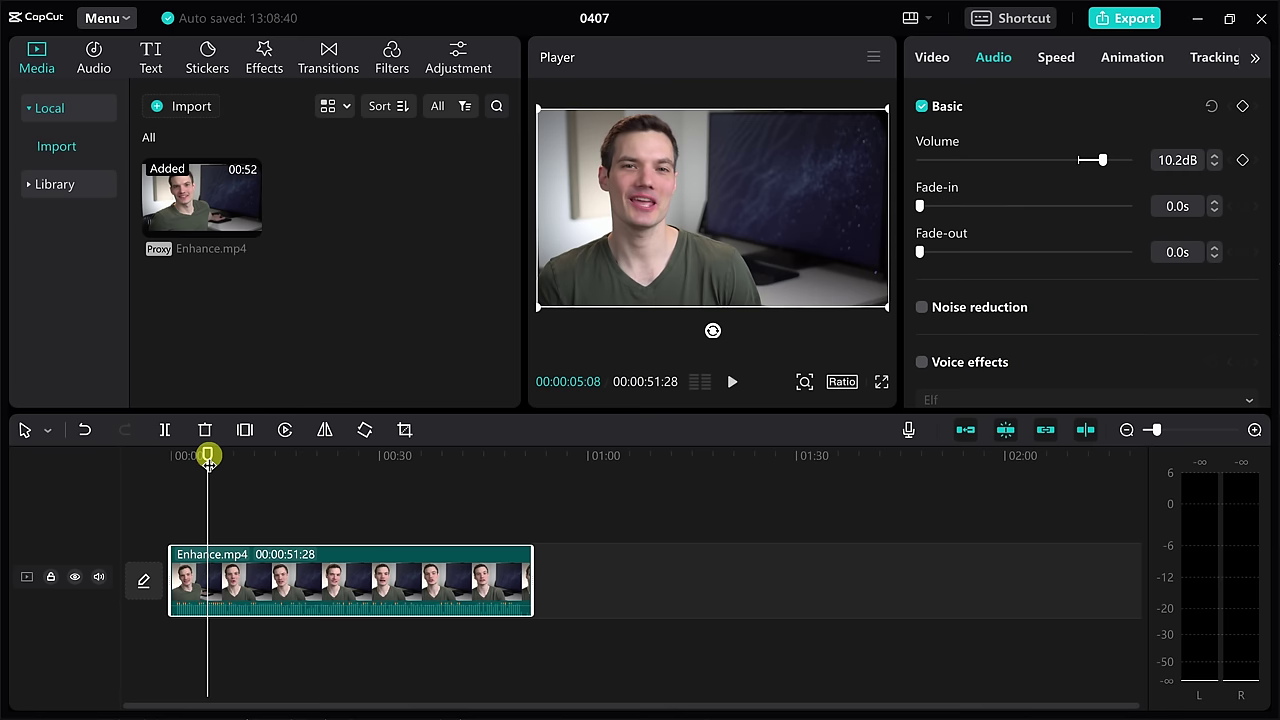
pyautogui.press('space')
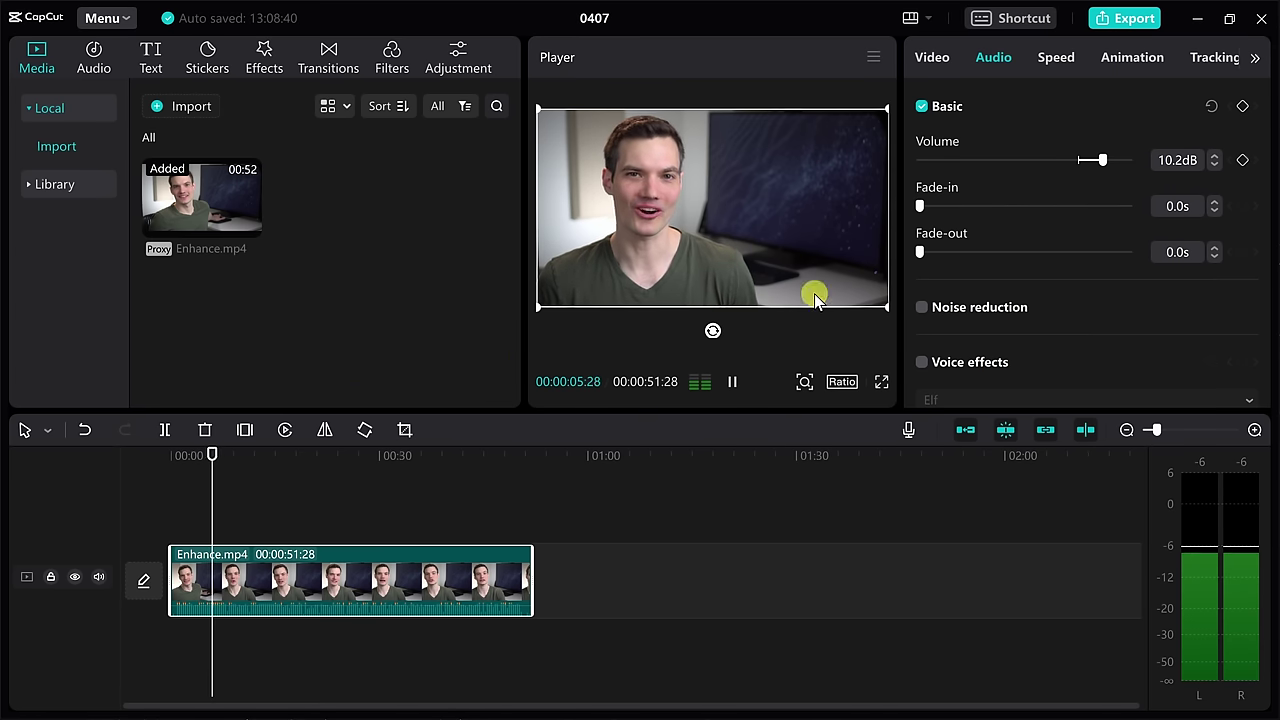
pyautogui.moveTo(1107, 157); pyautogui.dragTo(1113, 166)
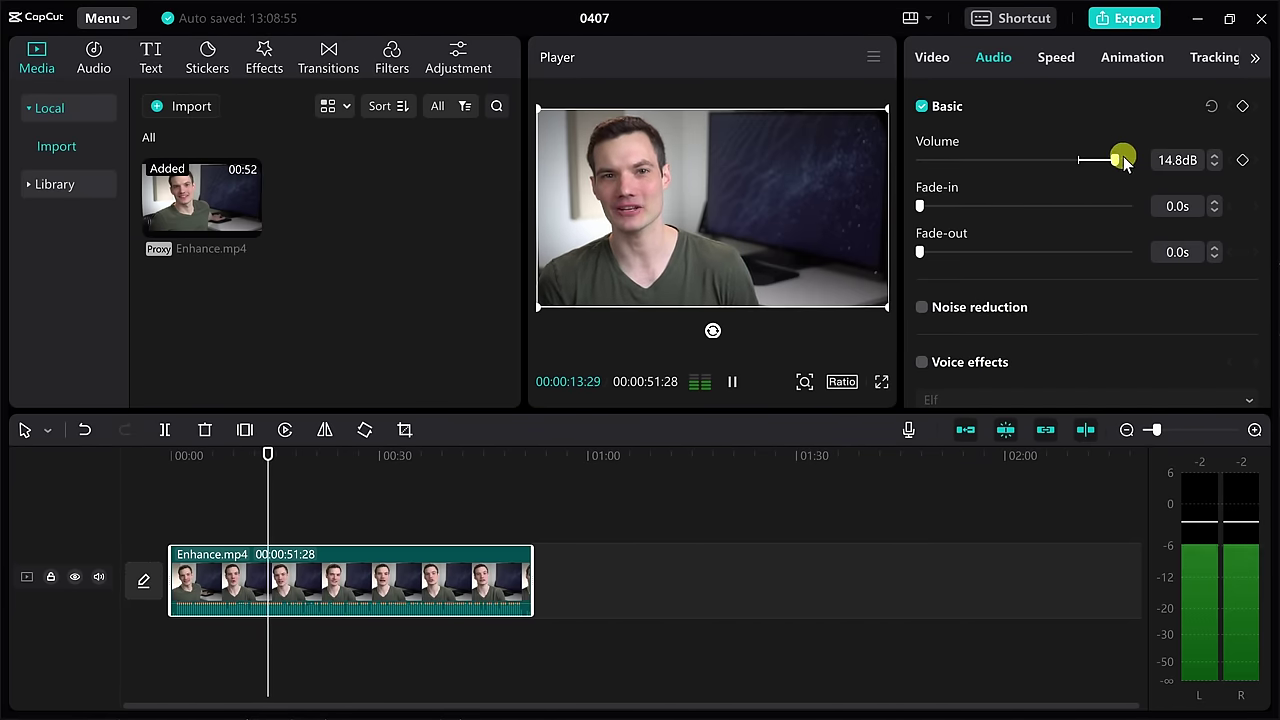
pyautogui.moveTo(1114, 160); pyautogui.dragTo(1097, 165)
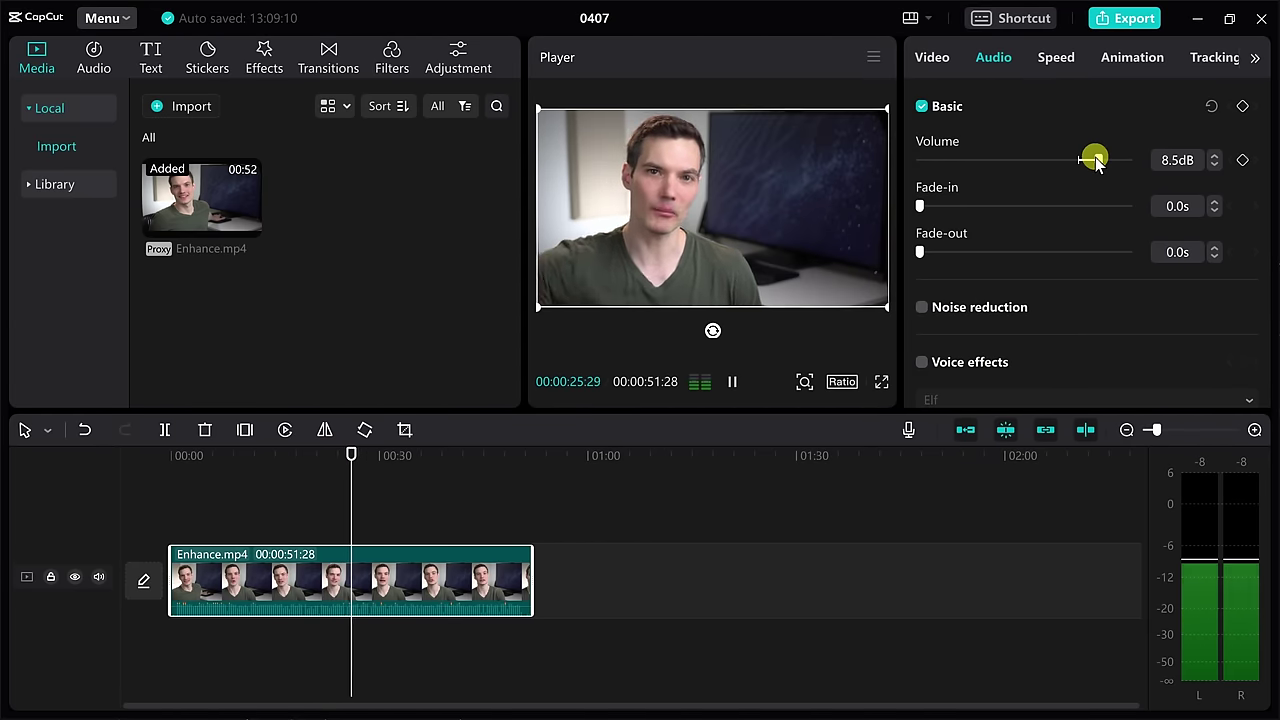
pyautogui.press('space')
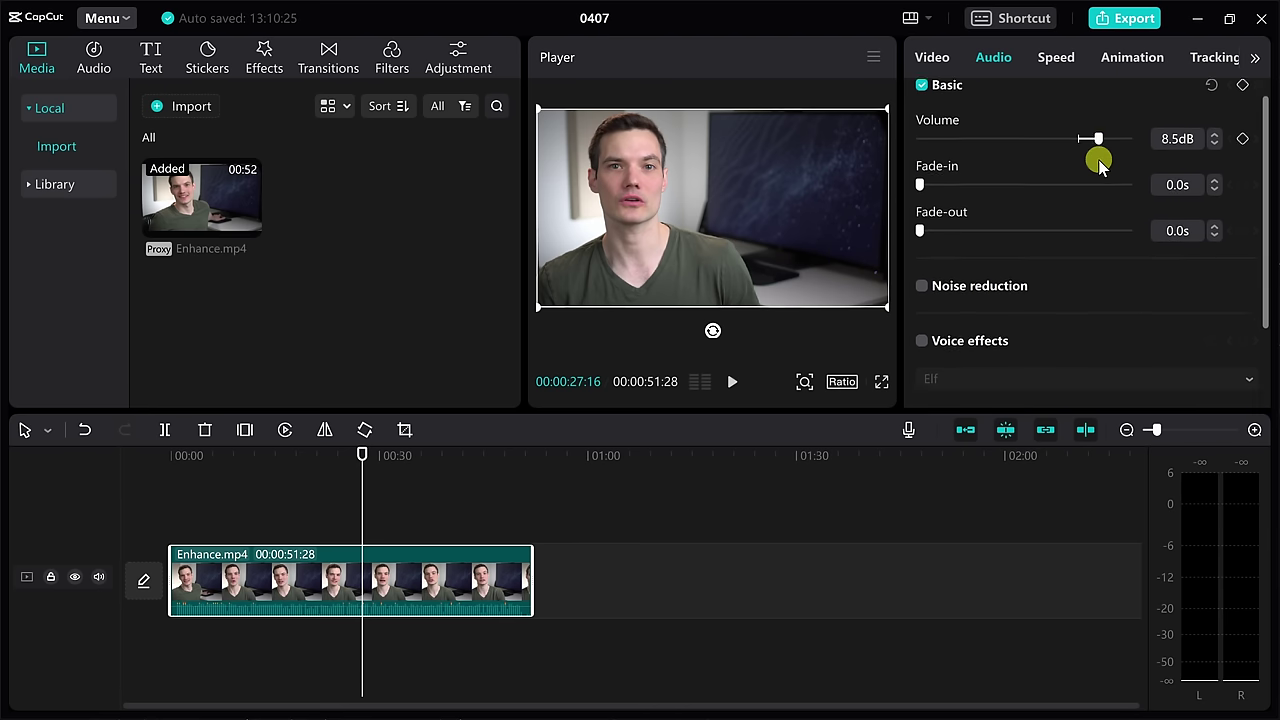
# - Turn on noise reduction and voice effects with the Elf voice for the clip, and preview the sound
pyautogui.scroll(-3, 1097, 160)
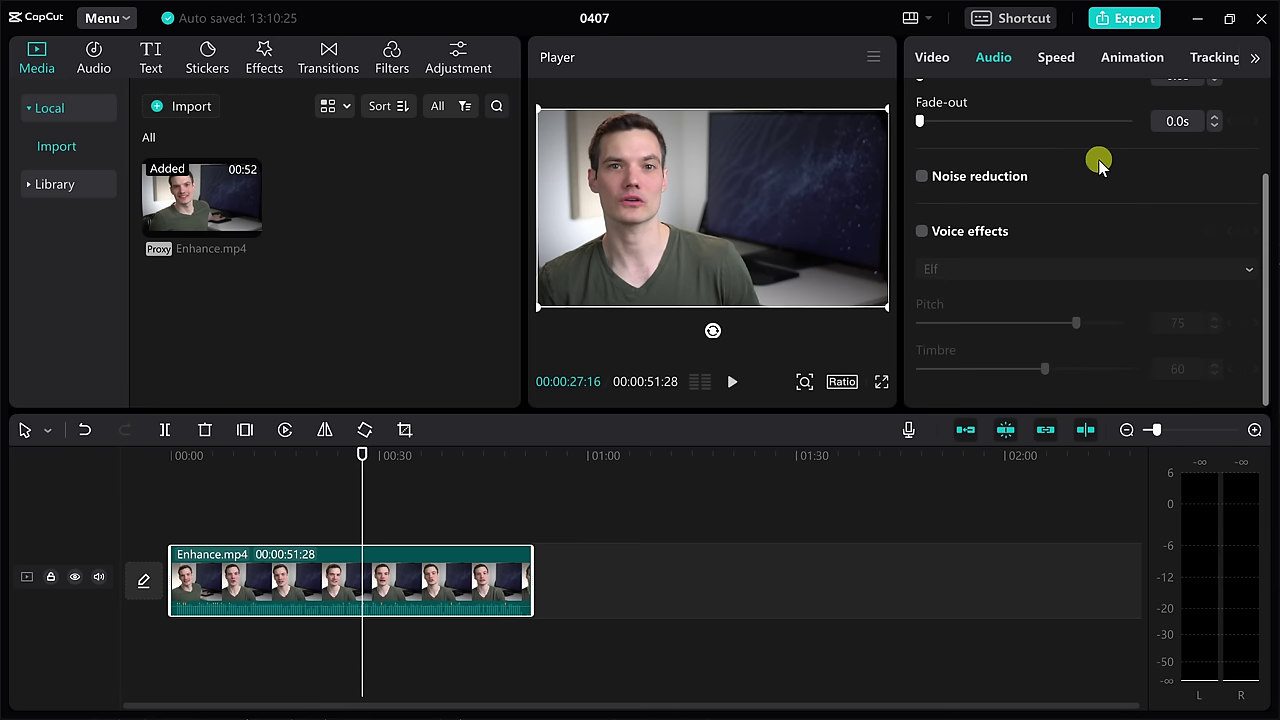
pyautogui.click(922, 176)
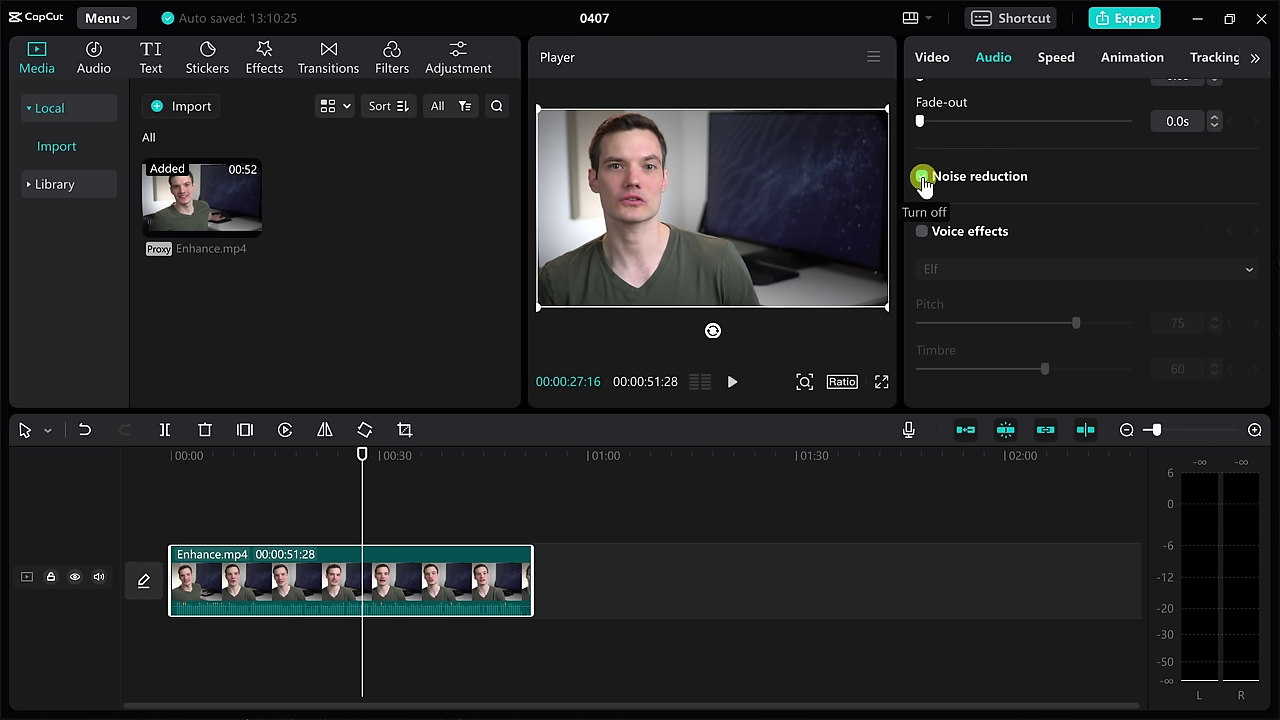
pyautogui.click(922, 231)
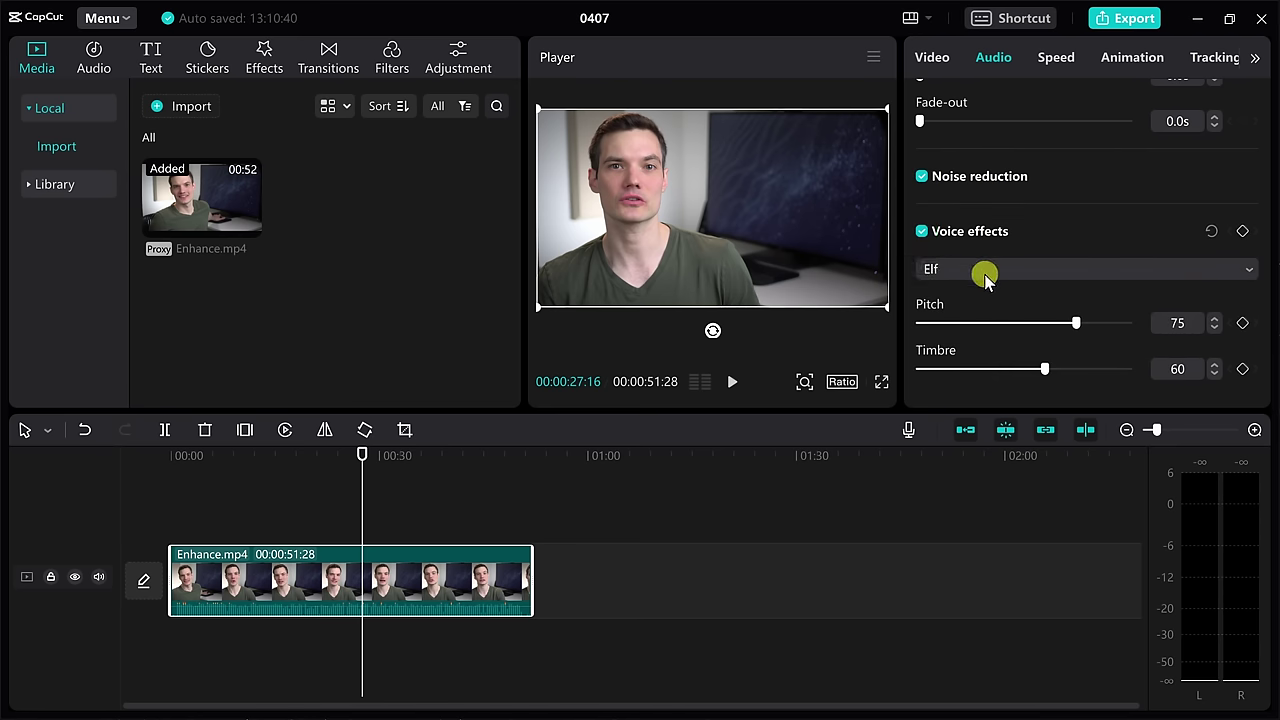
pyautogui.press('space')
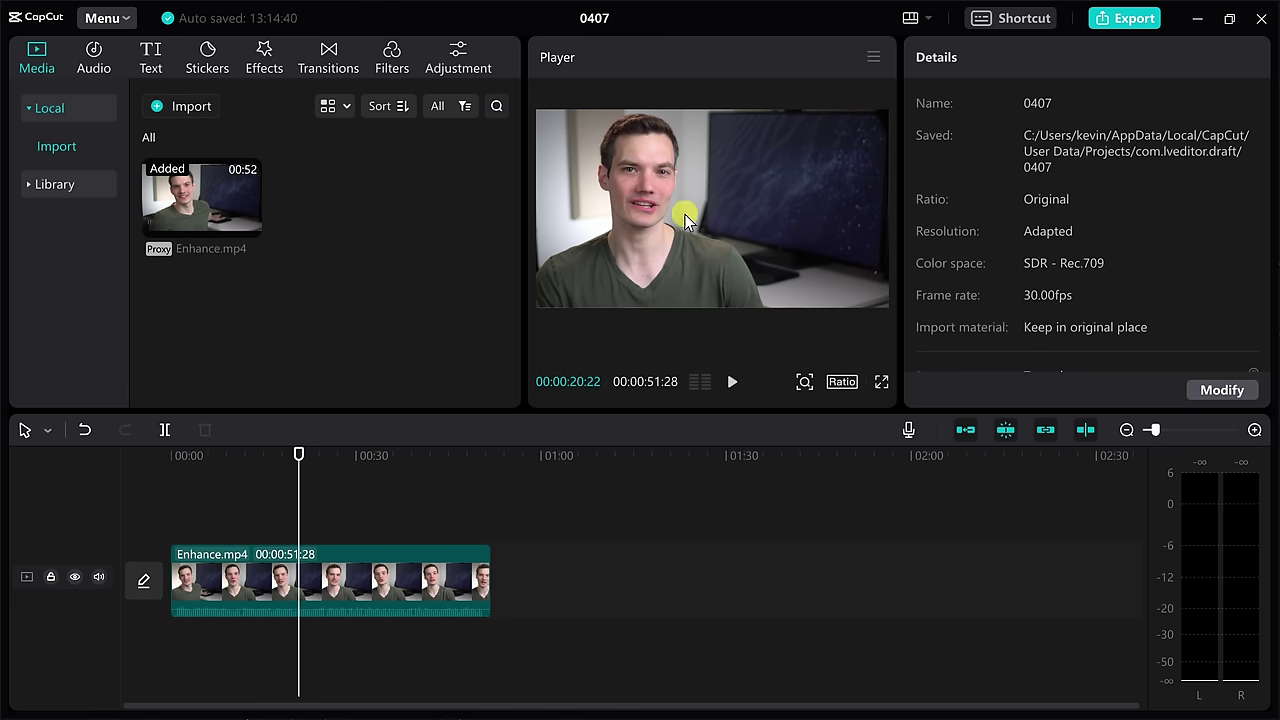
# - Select the Enhance.mp4 clip and change the project's aspect ratio to 9:16
pyautogui.click(362, 572)
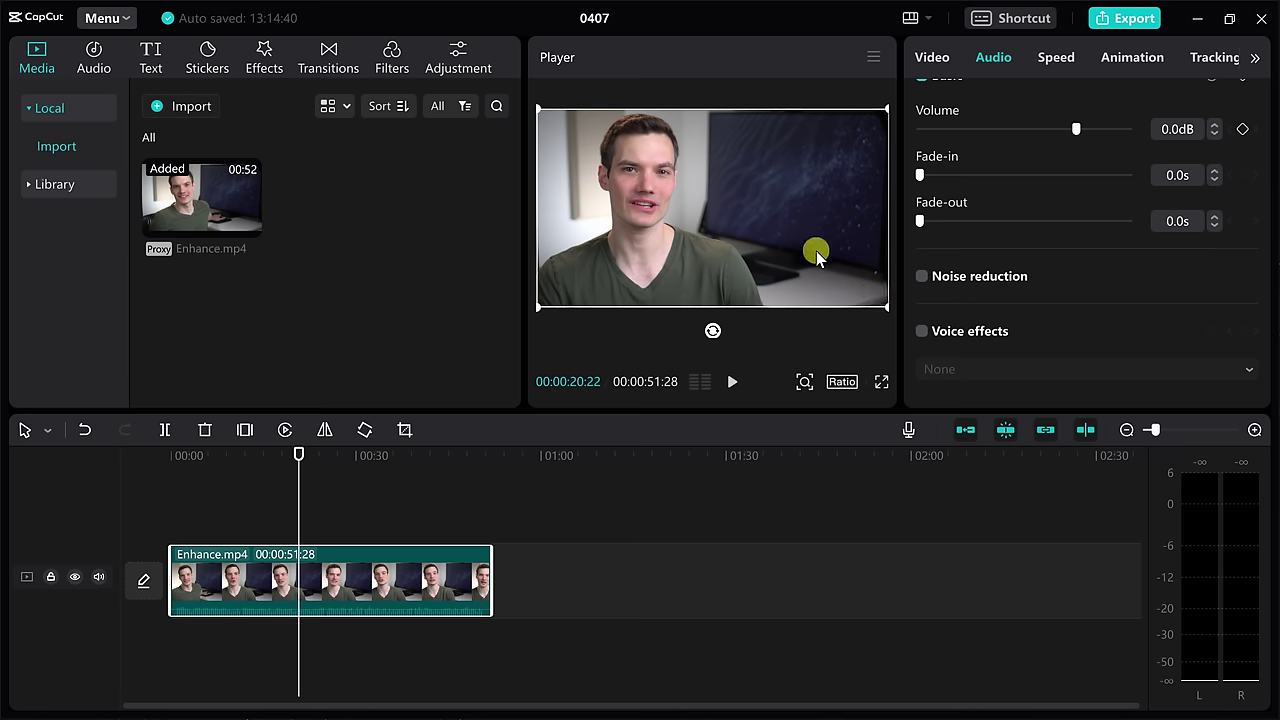
pyautogui.click(843, 383)
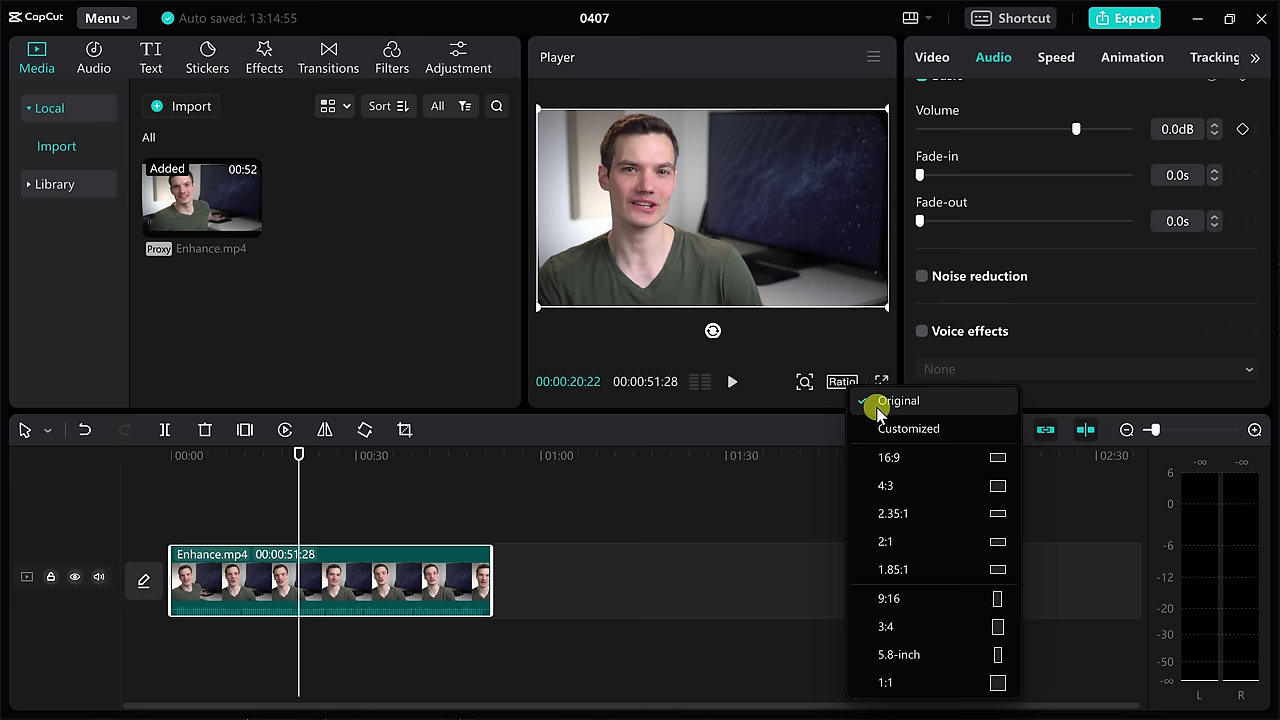
pyautogui.click(922, 596)
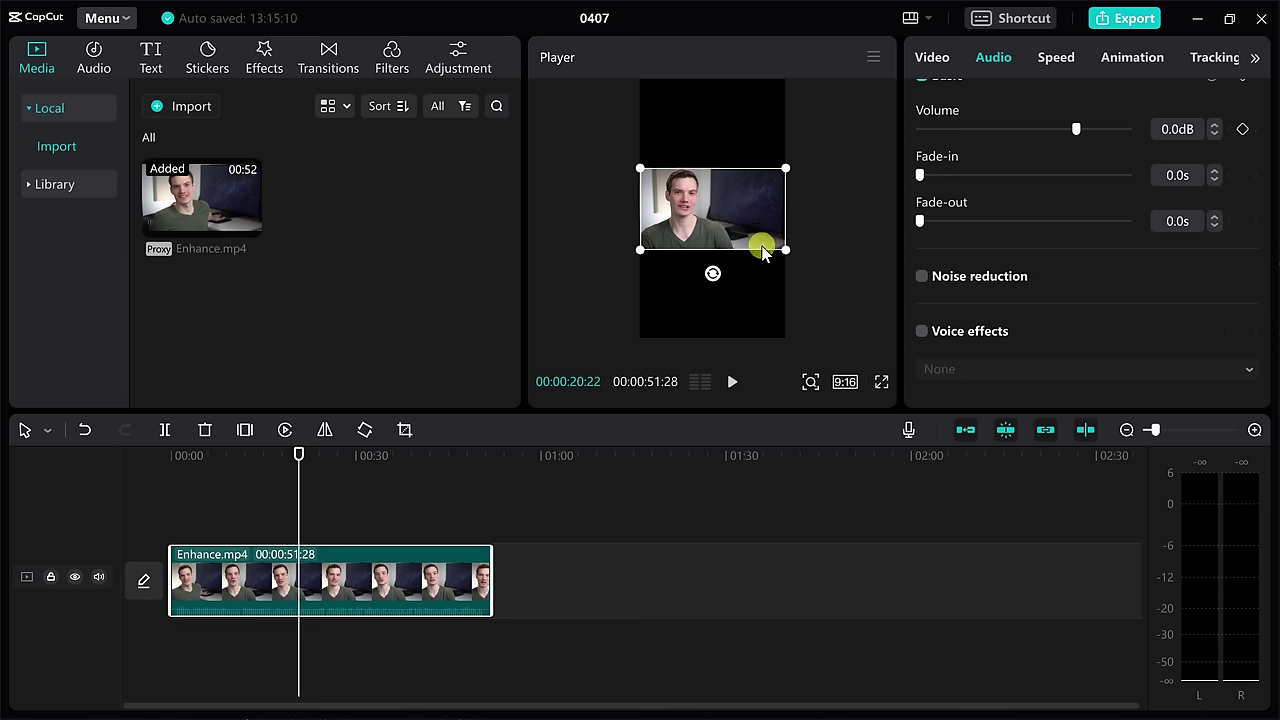
# - Enlarge the clip to fill the vertical frame, shift it to centre the speaker, and play a short preview
pyautogui.moveTo(786, 249); pyautogui.dragTo(877, 369)
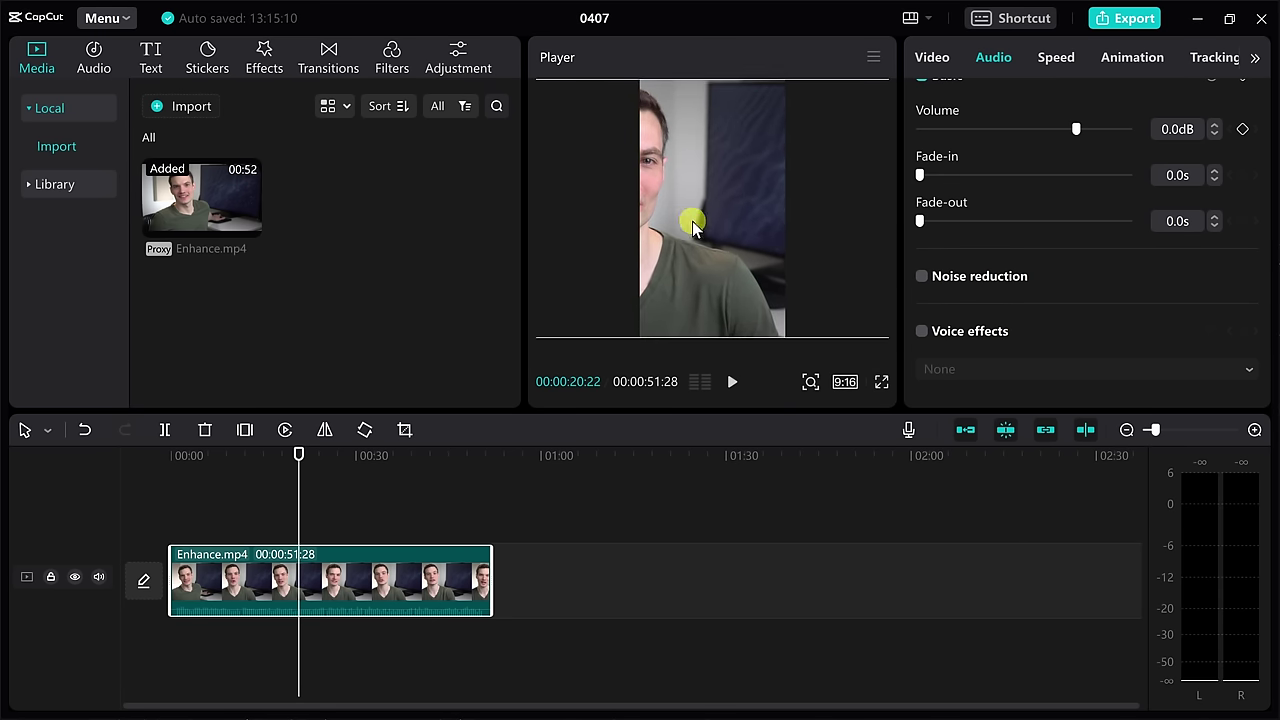
pyautogui.moveTo(685, 200); pyautogui.dragTo(780, 195)
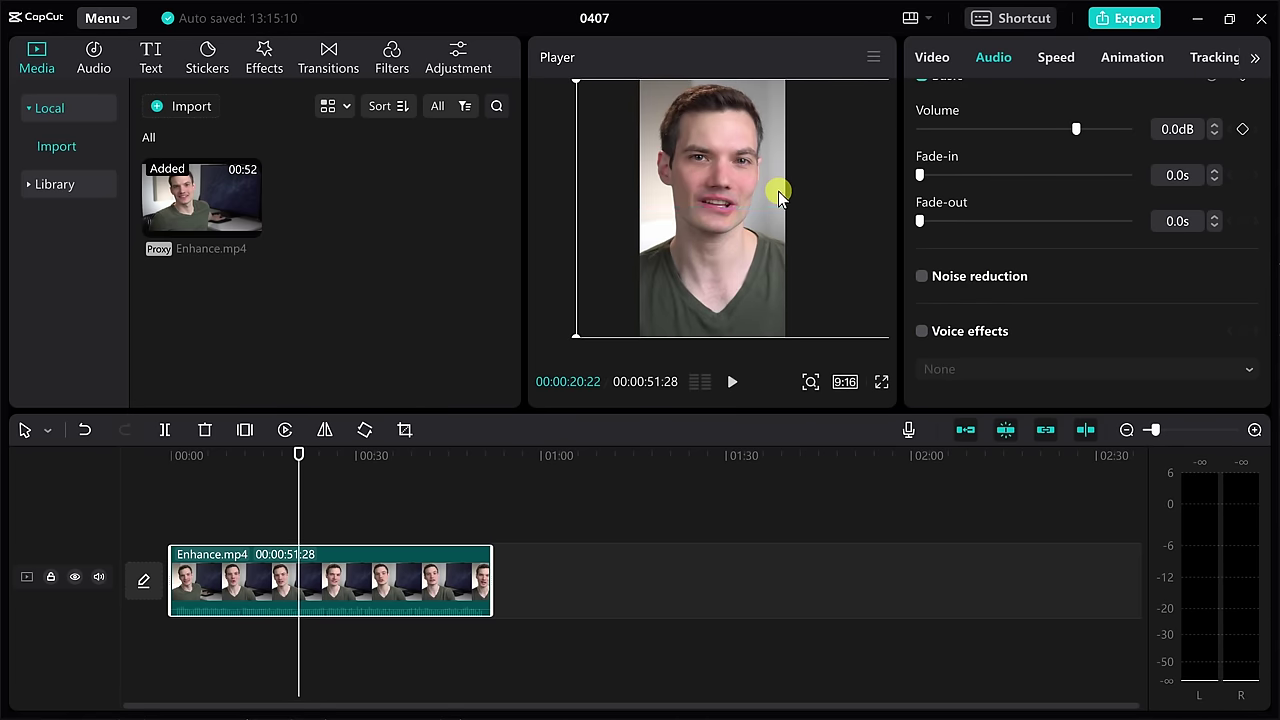
pyautogui.press('space')
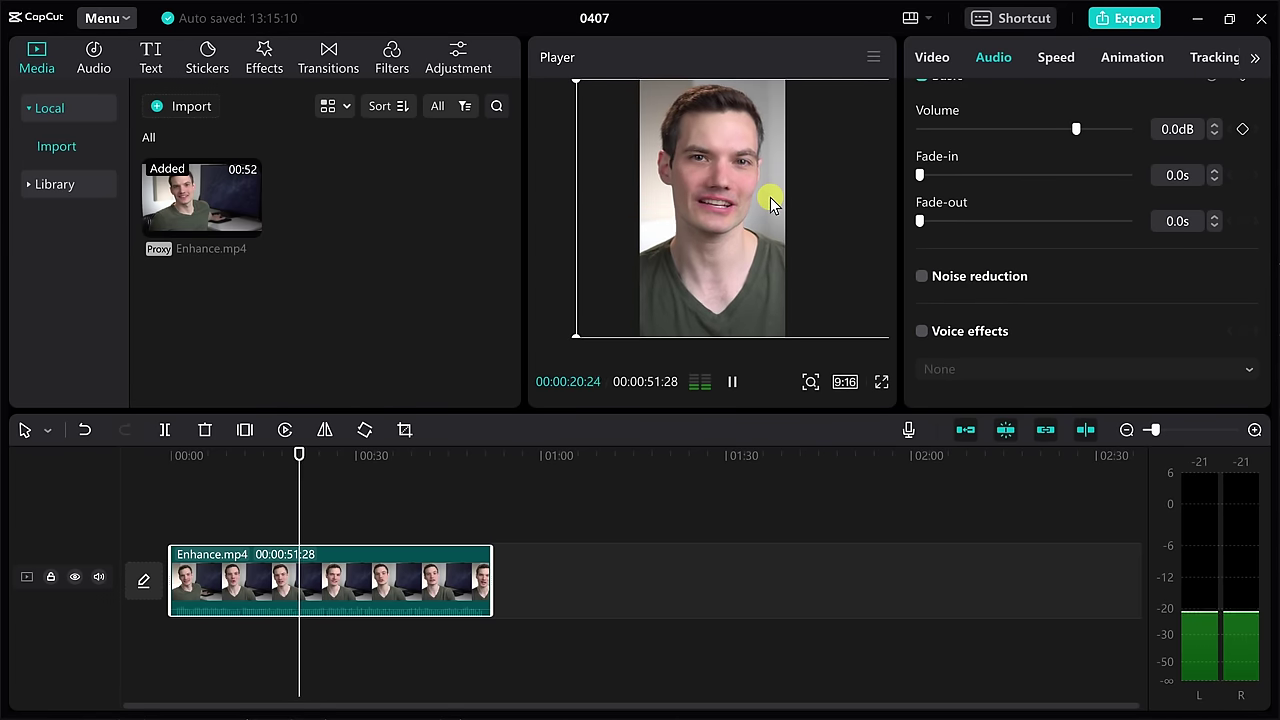
pyautogui.press('space')
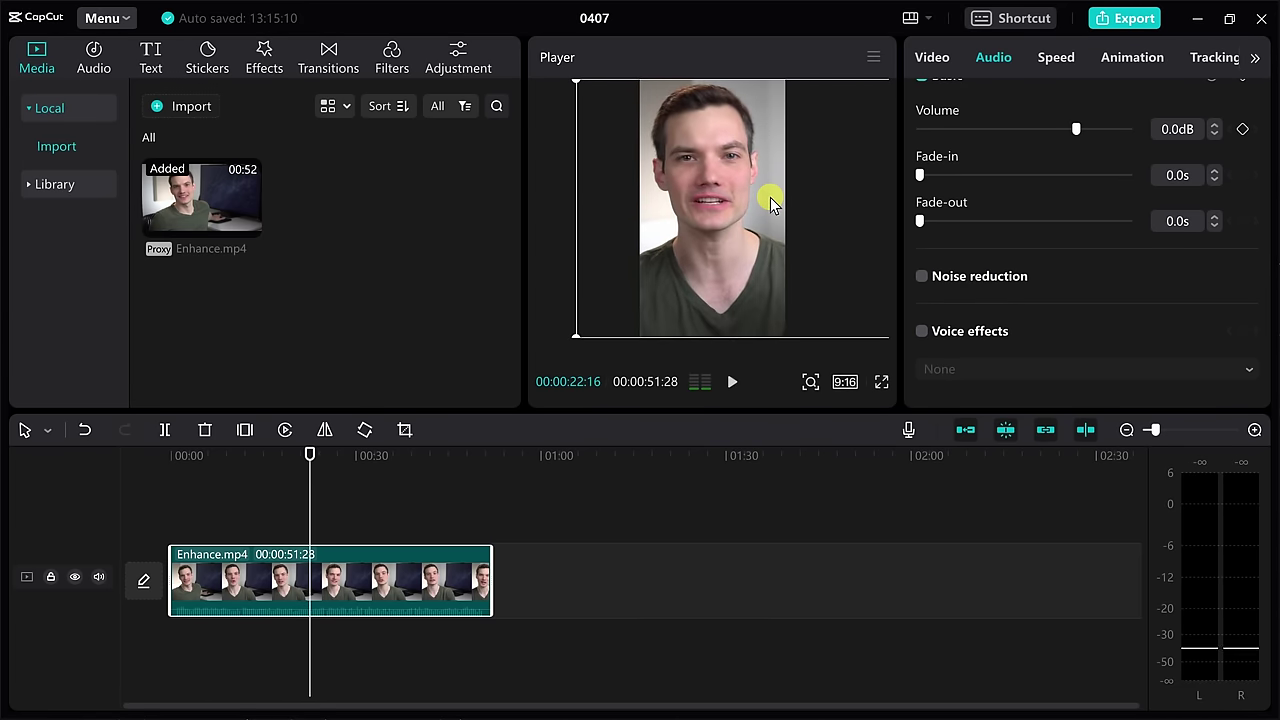
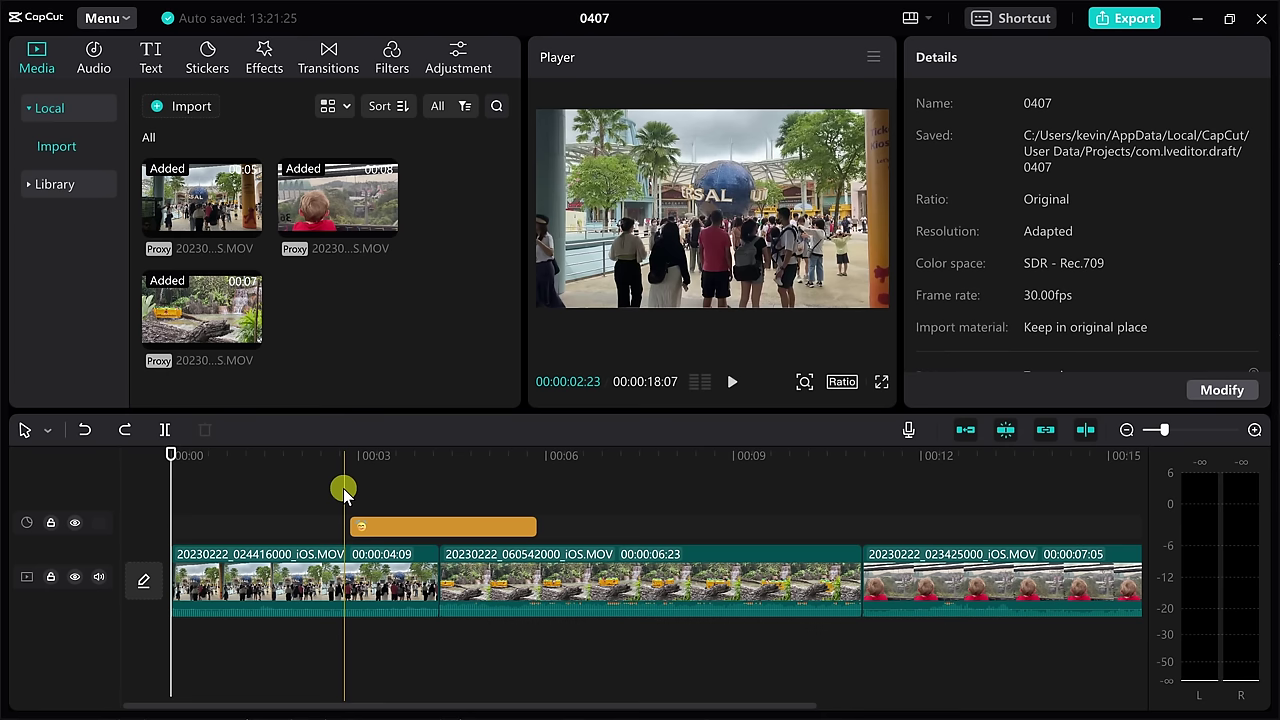
# - Return the playhead to the first frame and review the Timeline, Player, Basic and Other keyboard shortcut lists
pyautogui.press('Home')
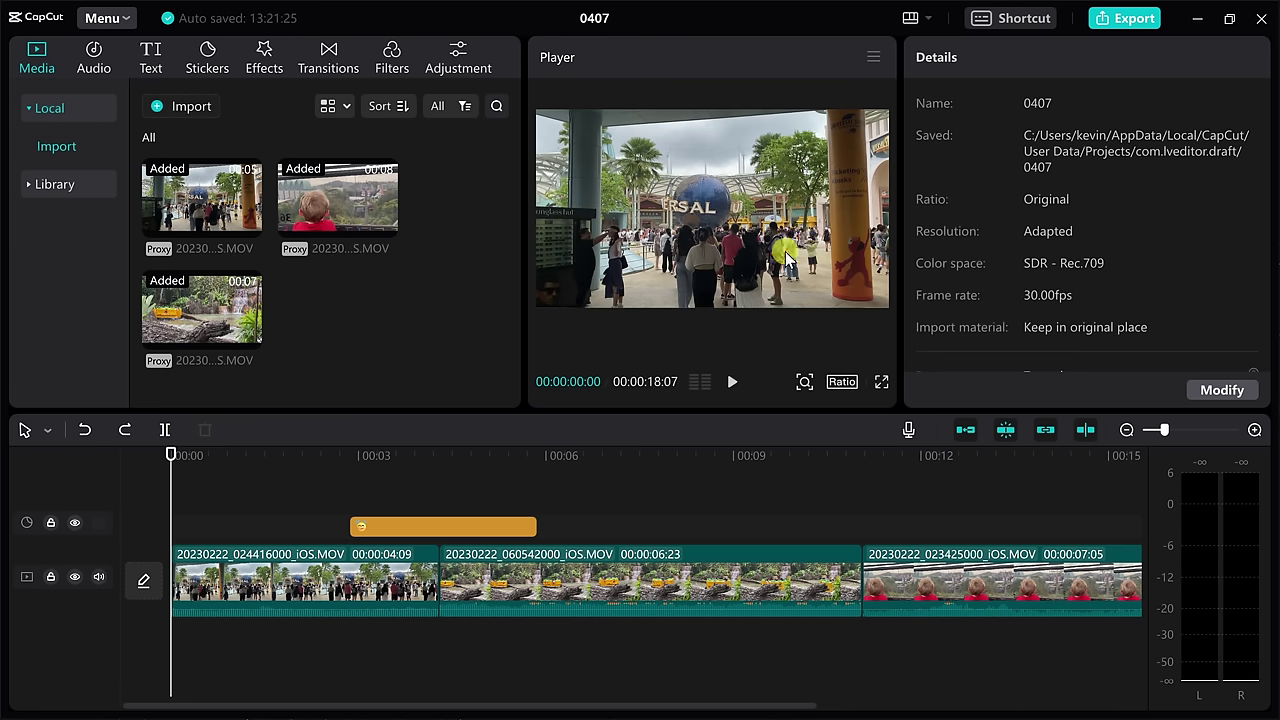
pyautogui.click(1024, 20)
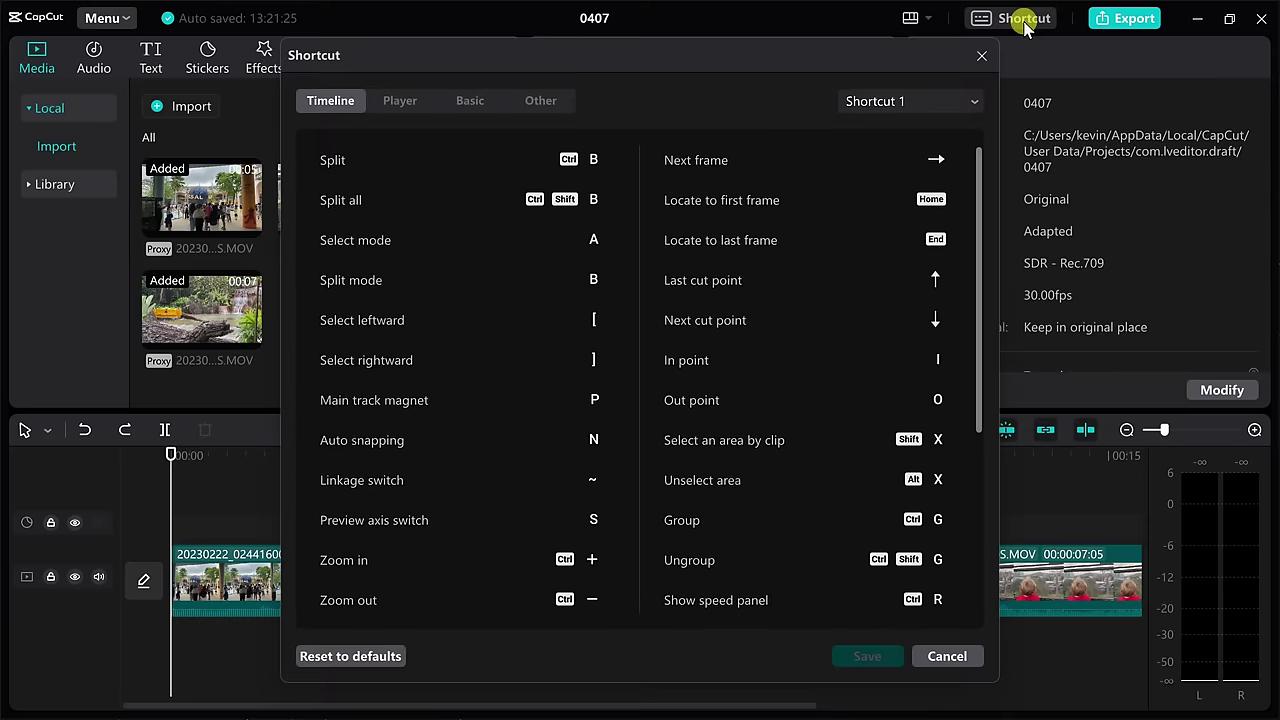
pyautogui.scroll(-5, 534, 234)
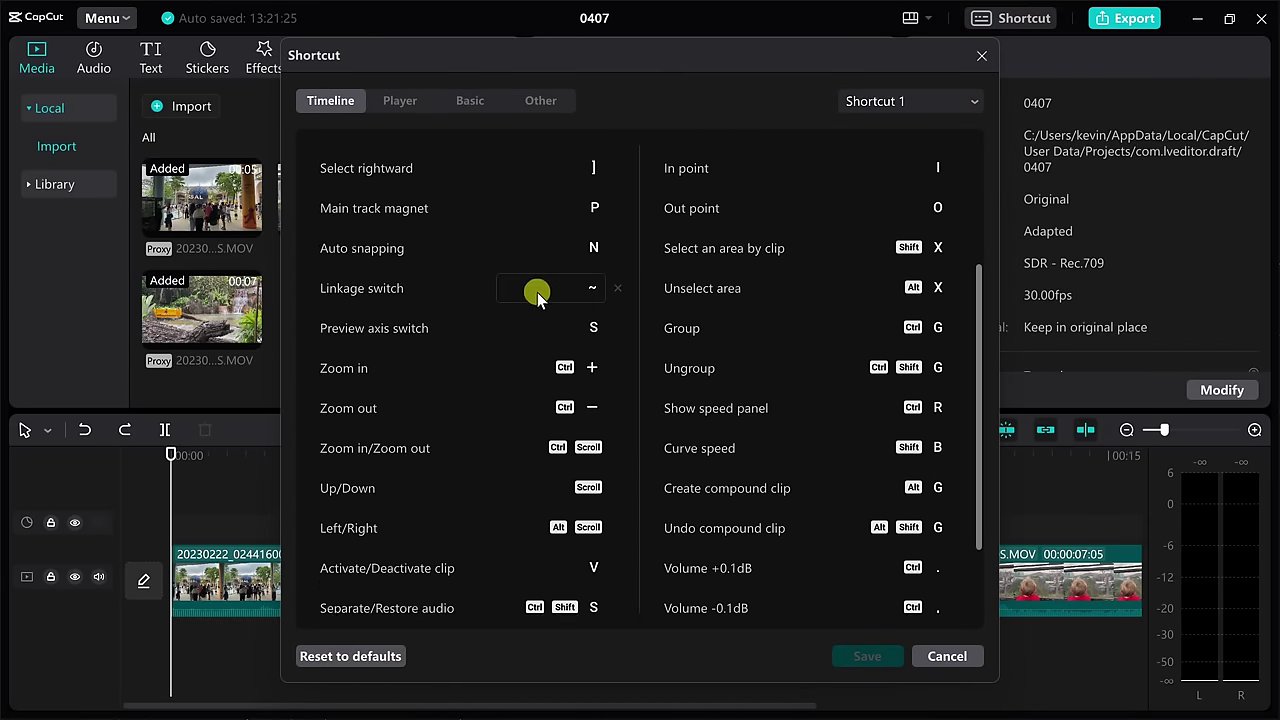
pyautogui.scroll(-3, 562, 429)
pyautogui.scroll(7, 554, 432)
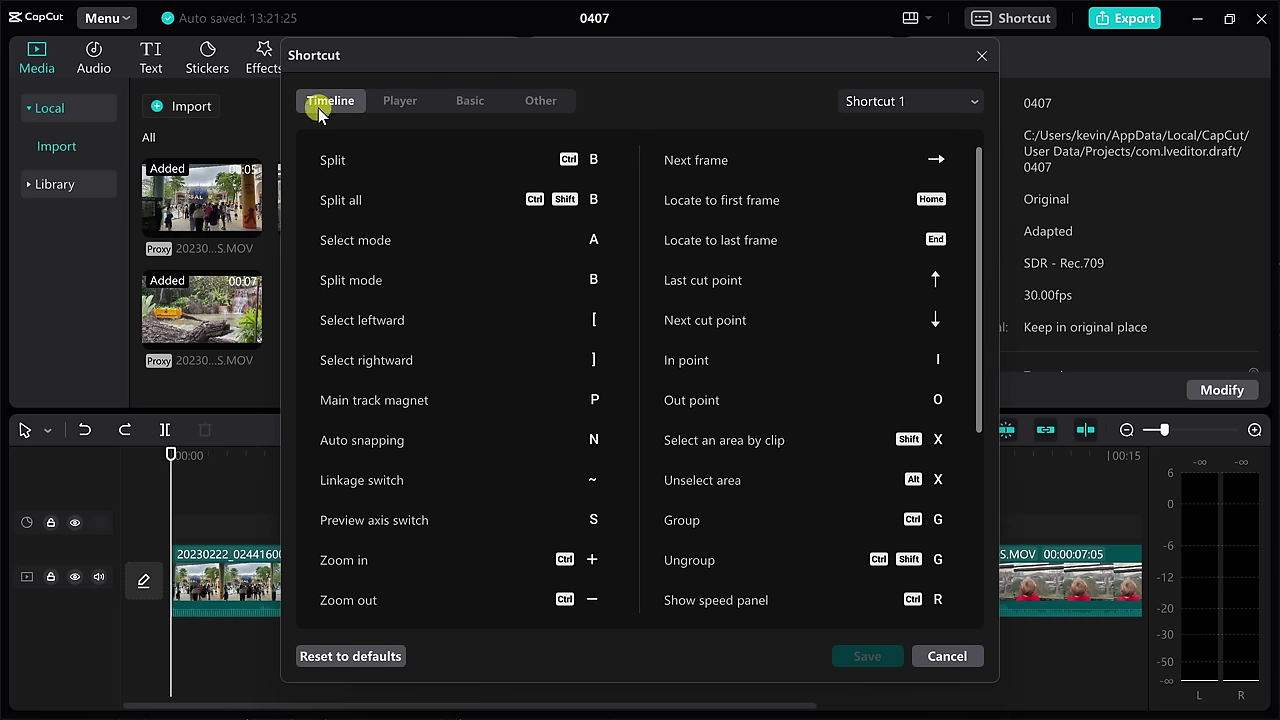
pyautogui.click(395, 100)
pyautogui.click(465, 100)
pyautogui.click(545, 100)
pyautogui.click(330, 106)
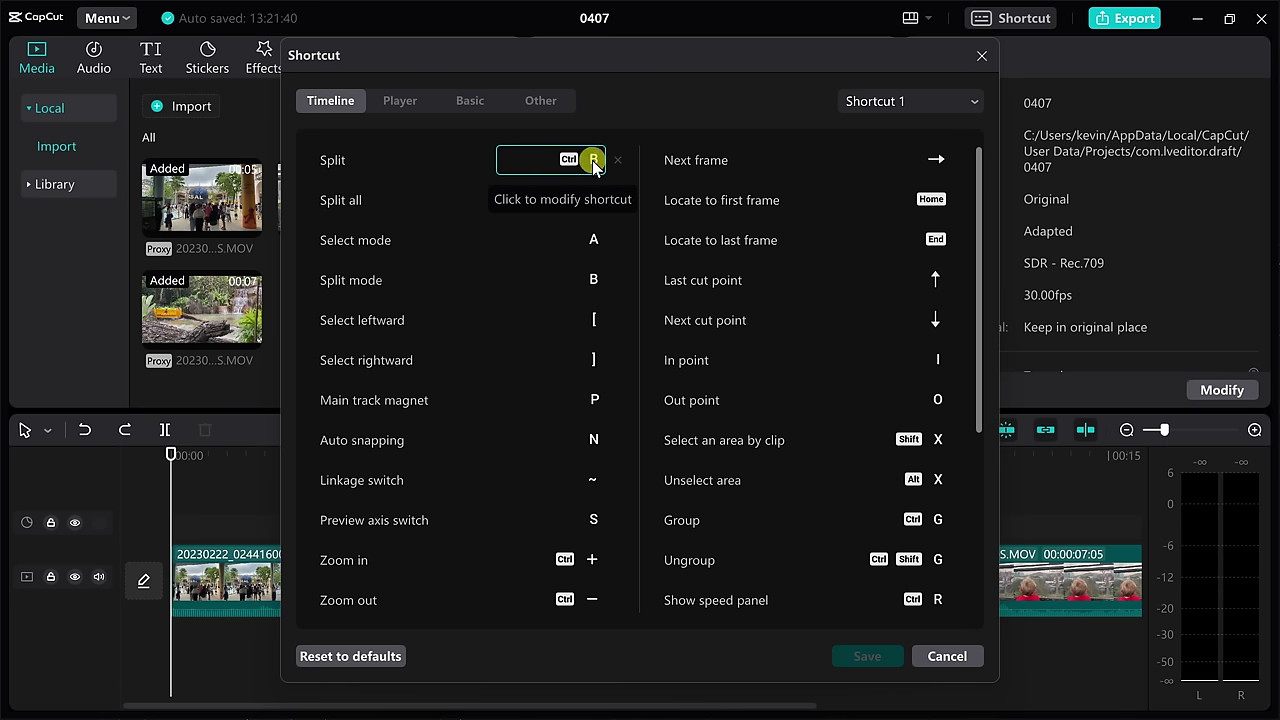
# - Look through the available shortcut sets, keep Shortcut 1, and close the shortcut settings without saving changes
pyautogui.click(922, 103)
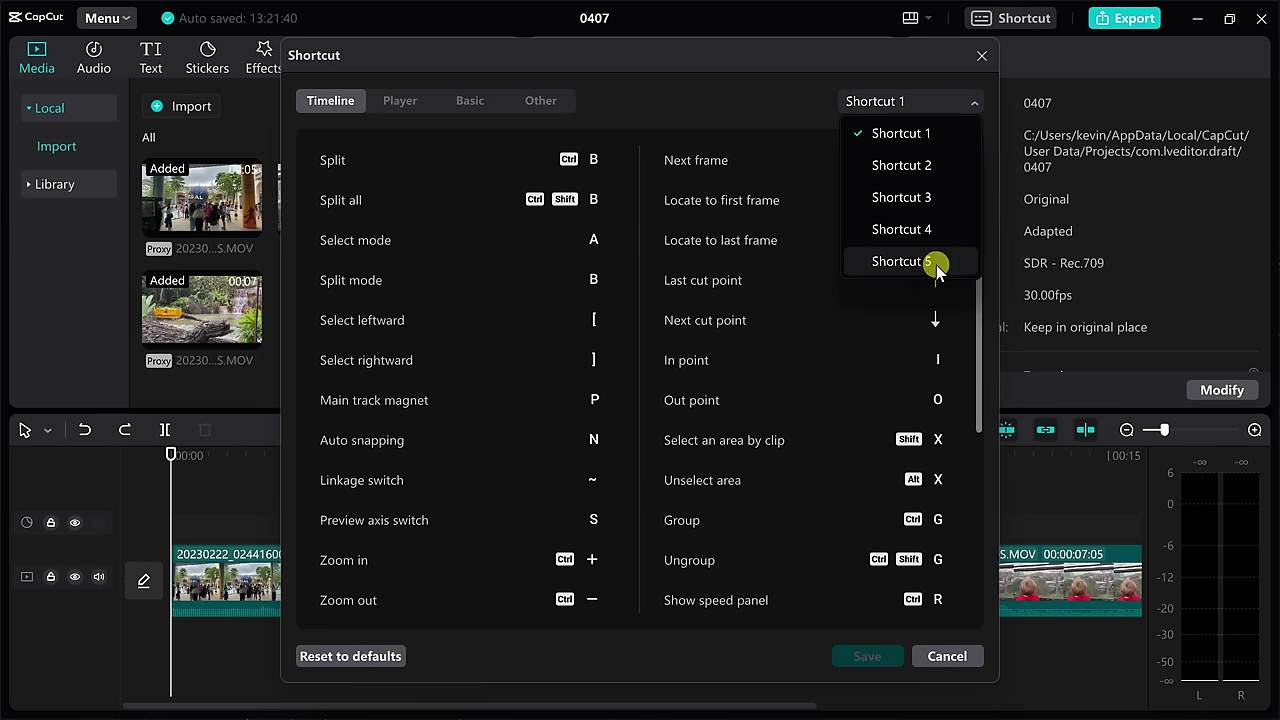
pyautogui.click(765, 108)
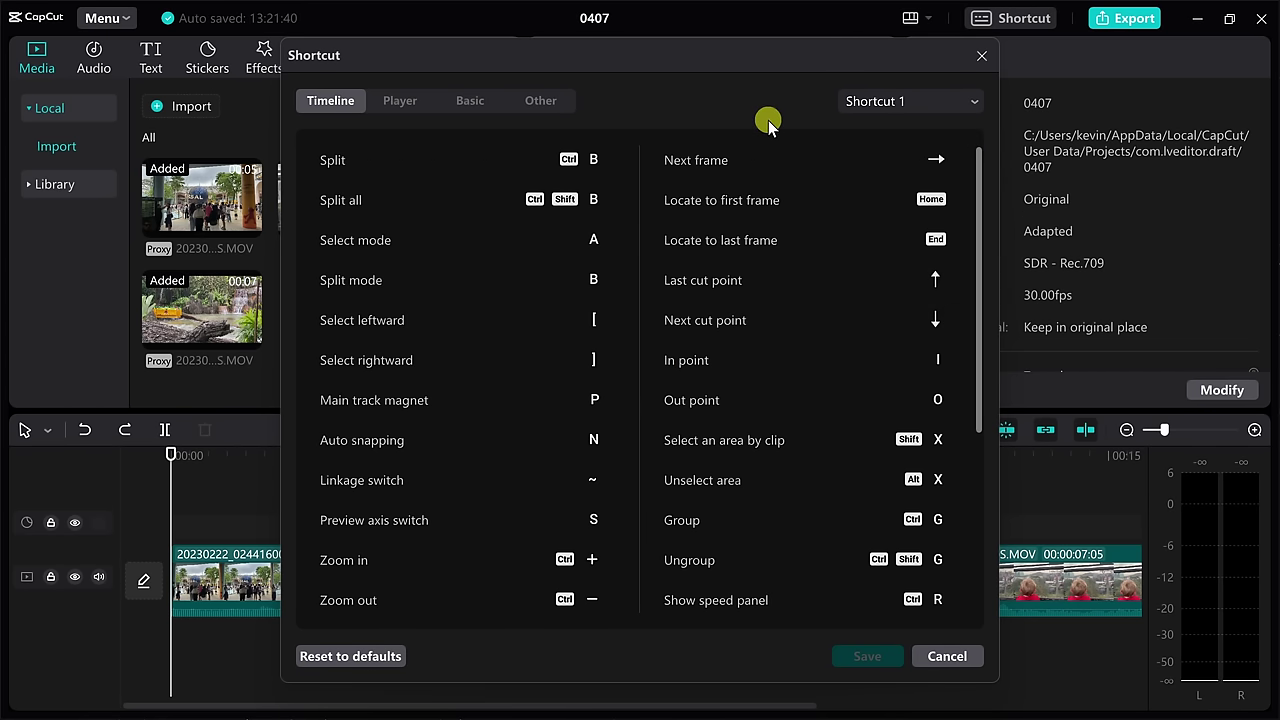
pyautogui.click(946, 656)
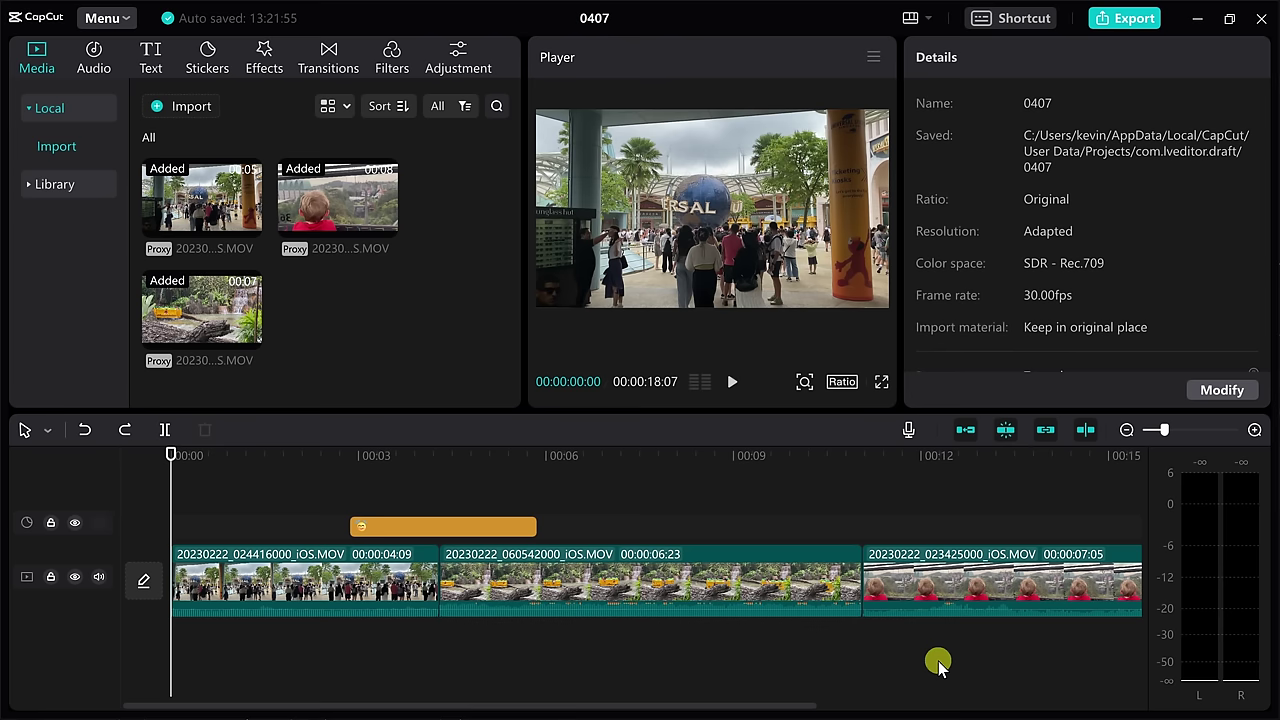
# - Split the clip 20230222_060542000_iOS.MOV twice, at about 7 seconds and about 10 seconds
pyautogui.click(589, 455)
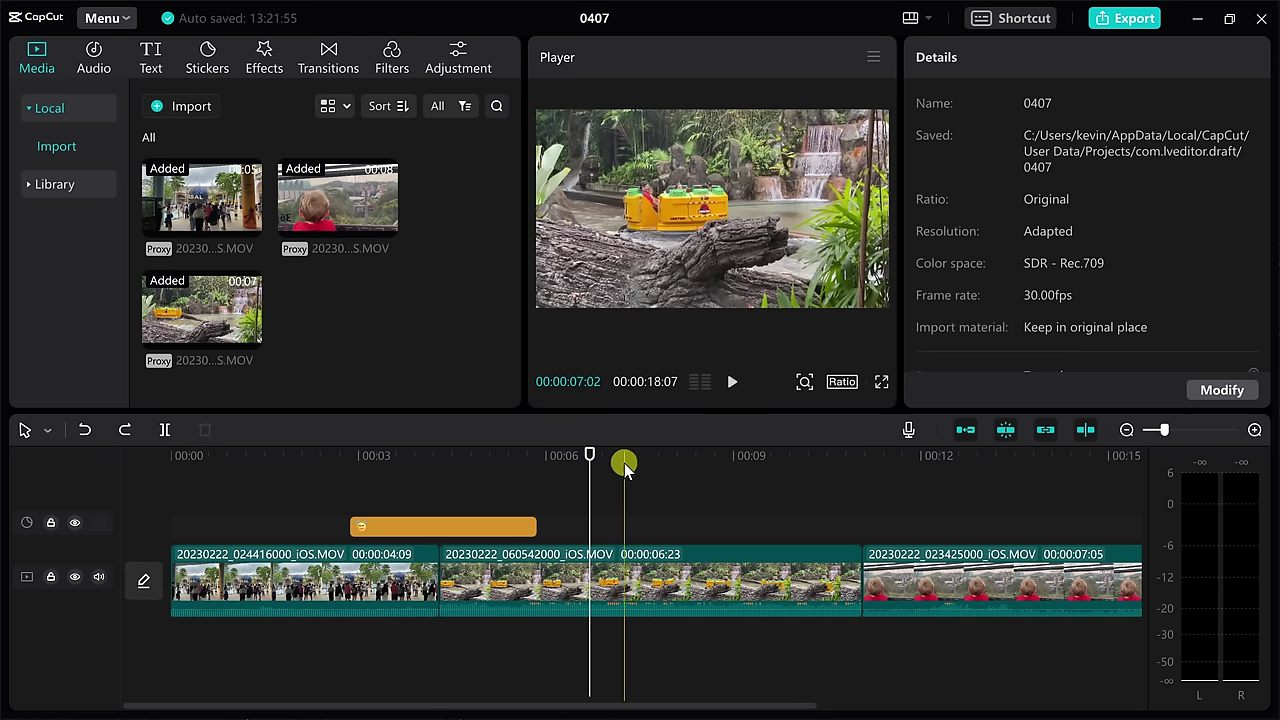
pyautogui.hotkey('ctrl', 'b')
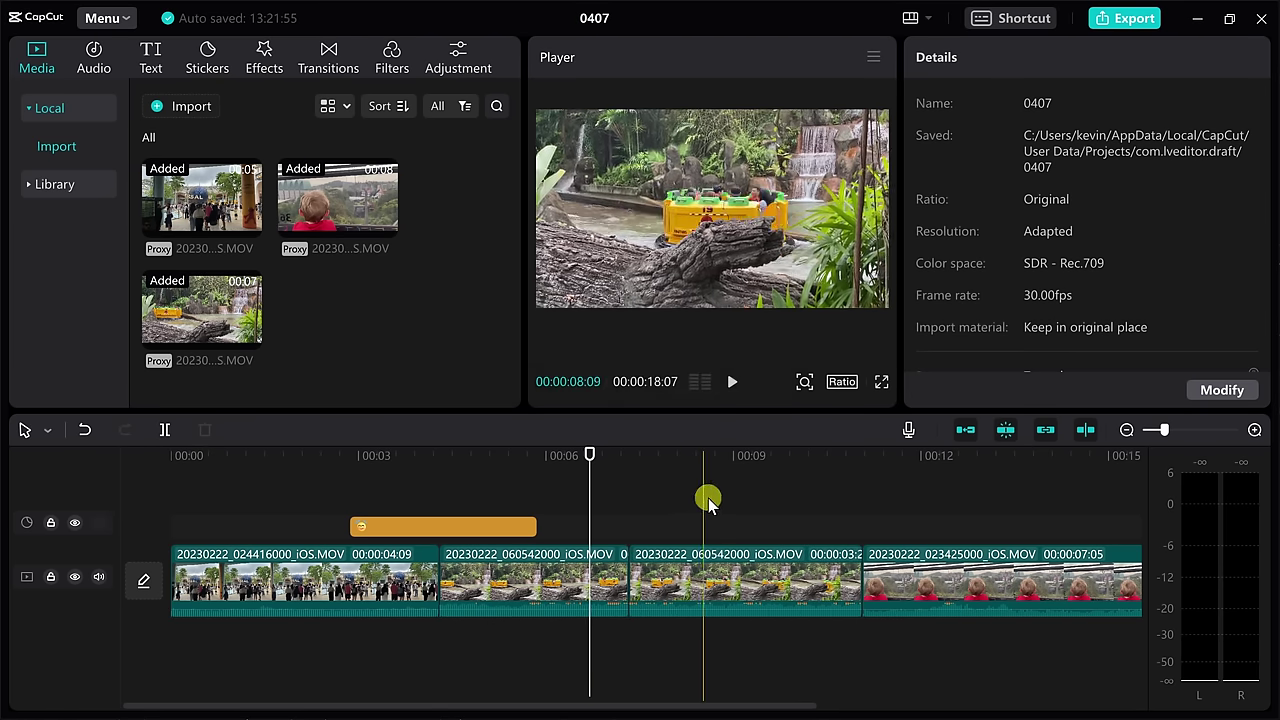
pyautogui.hotkey('ctrl', 'b')
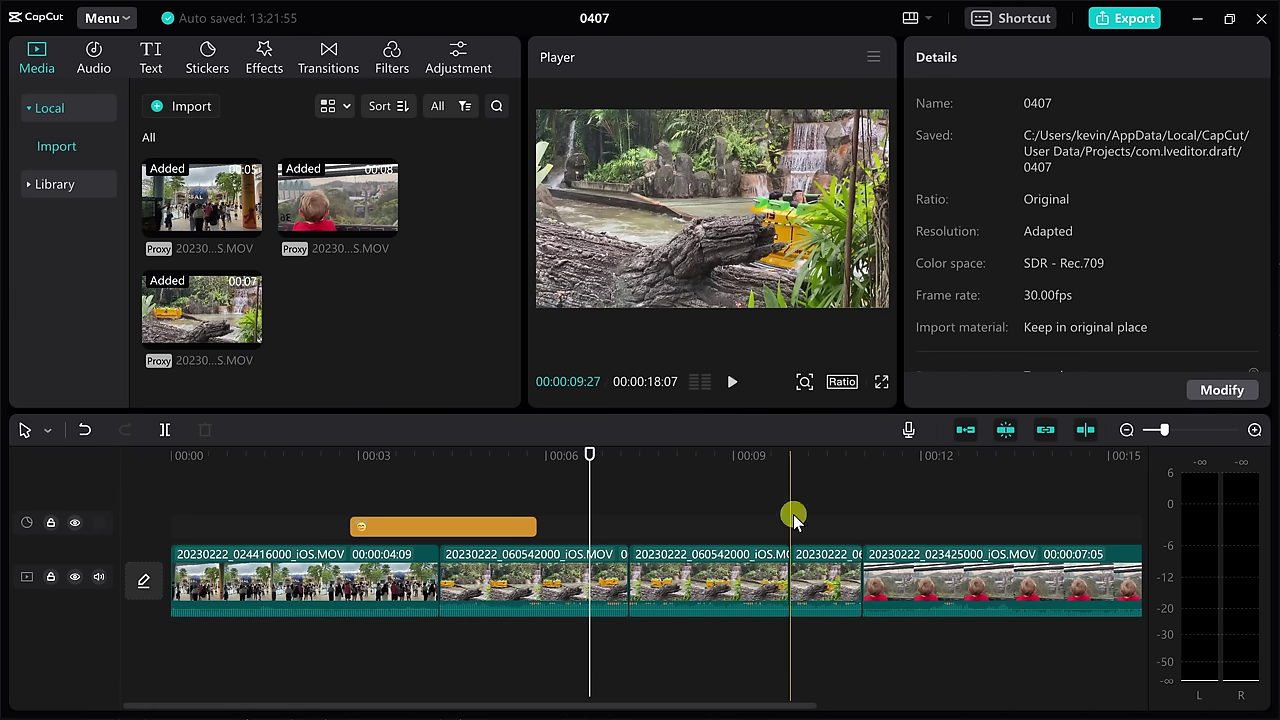
# - Place the playhead at the end of the first clip, try the activate/deactivate toggle, and select the laughing emoji sticker
pyautogui.click(440, 455)
pyautogui.press('v')
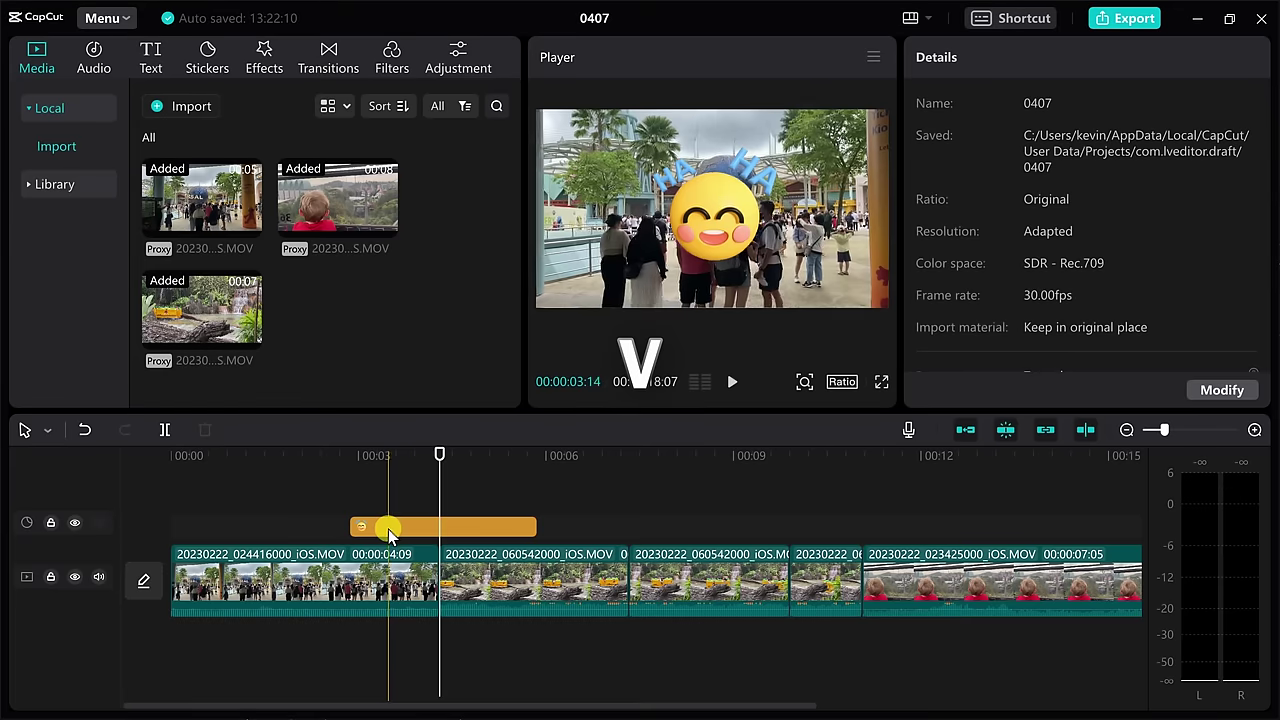
pyautogui.click(449, 537)
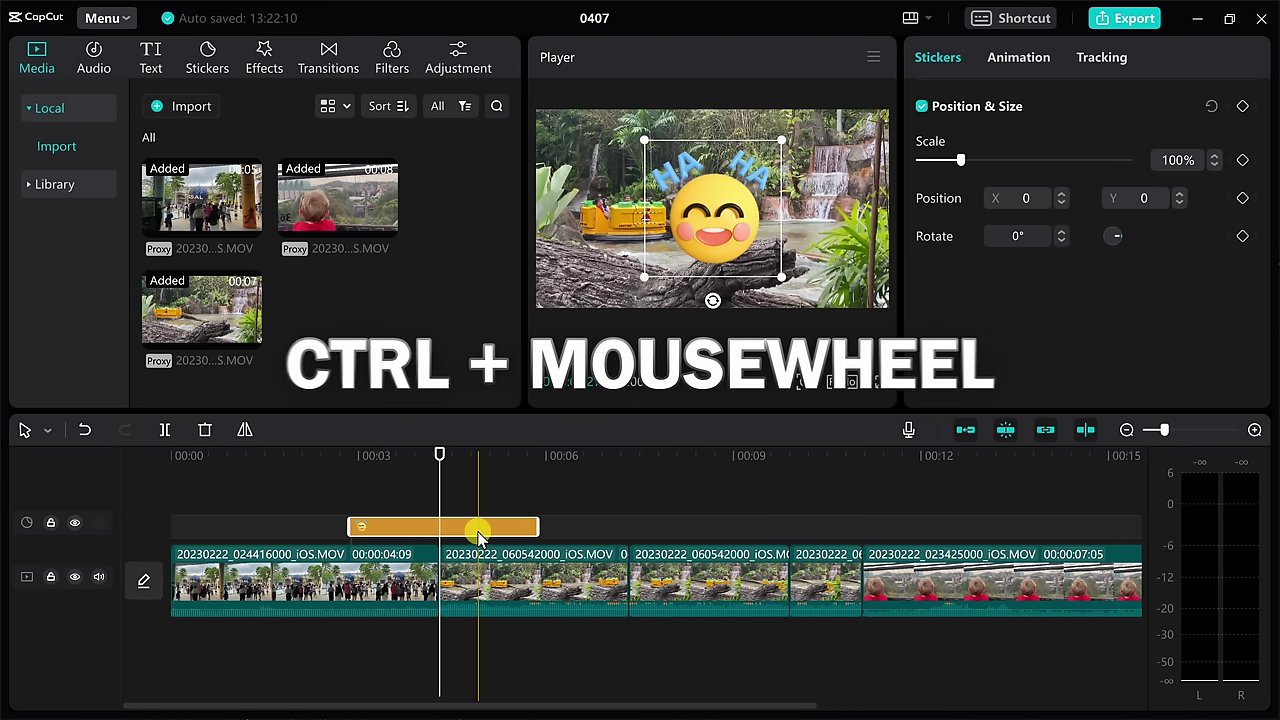
# - Zoom the timeline out and back in, and move back and forth along it to view the clips
pyautogui.scroll(-2, 477, 518)
pyautogui.scroll(-2, 477, 515)
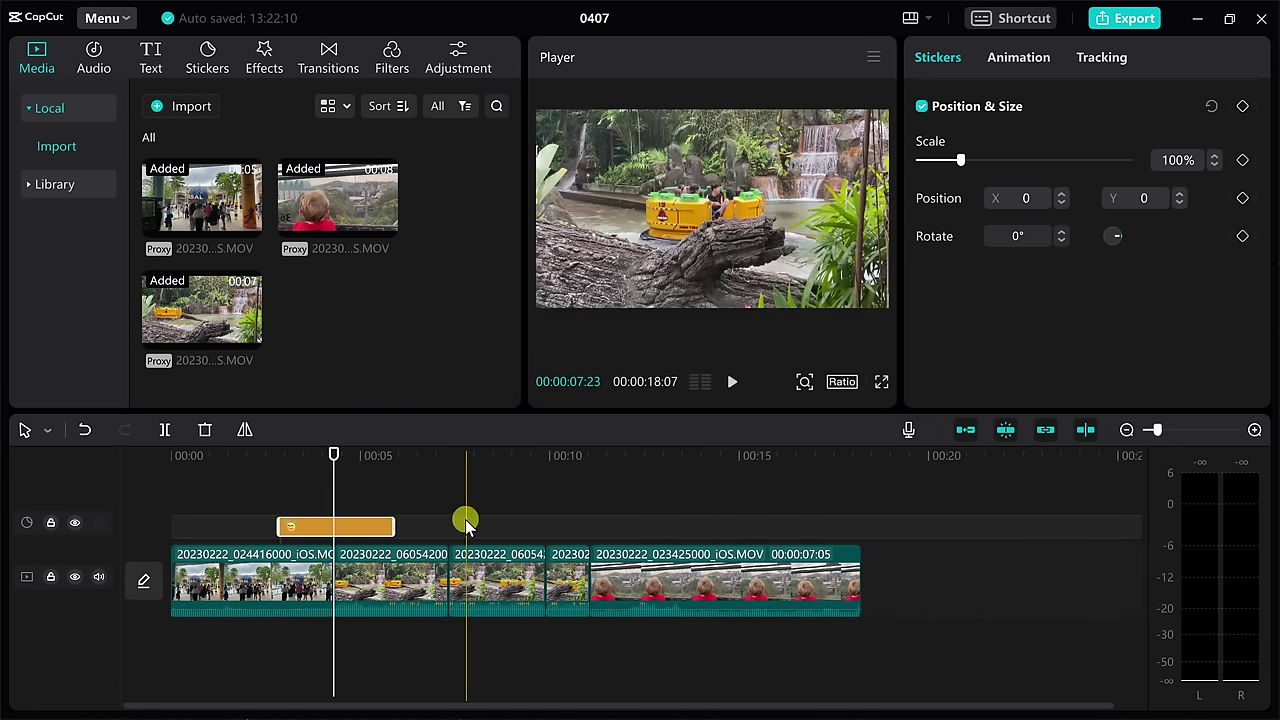
pyautogui.scroll(4, 371, 514)
pyautogui.hscroll(3, 358, 535)
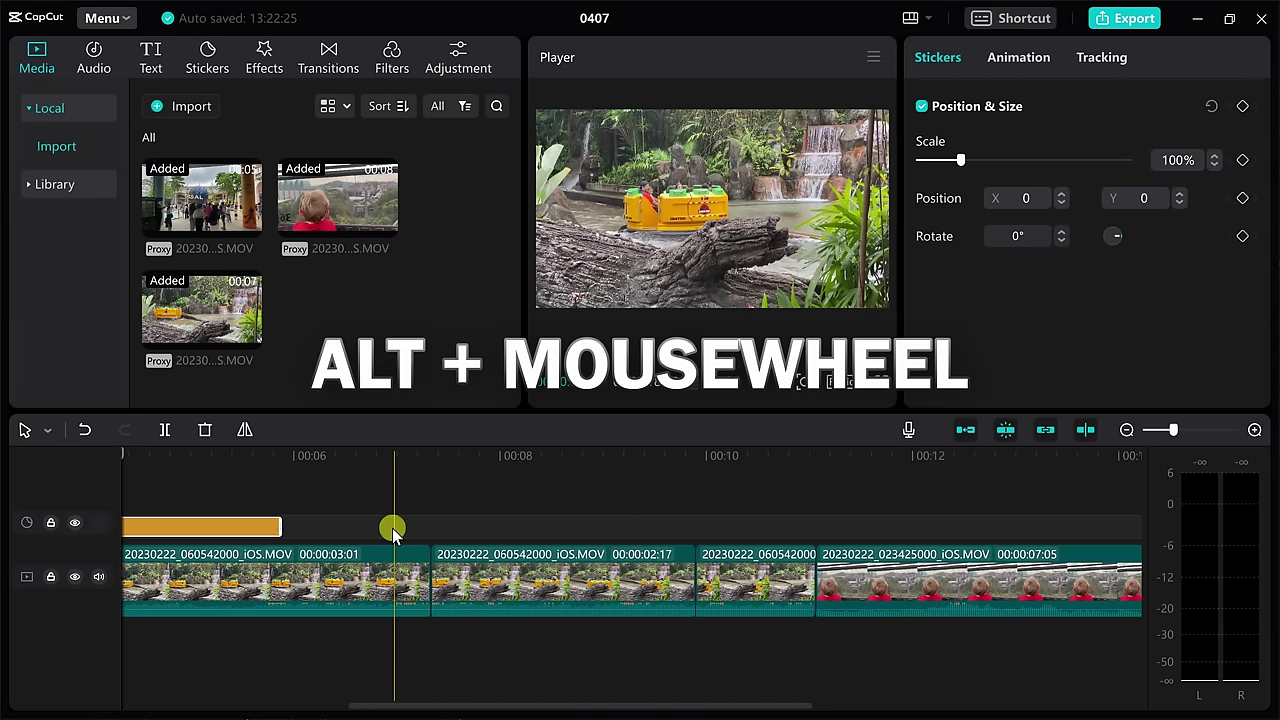
pyautogui.hscroll(-4, 392, 529)
pyautogui.hscroll(6, 392, 529)
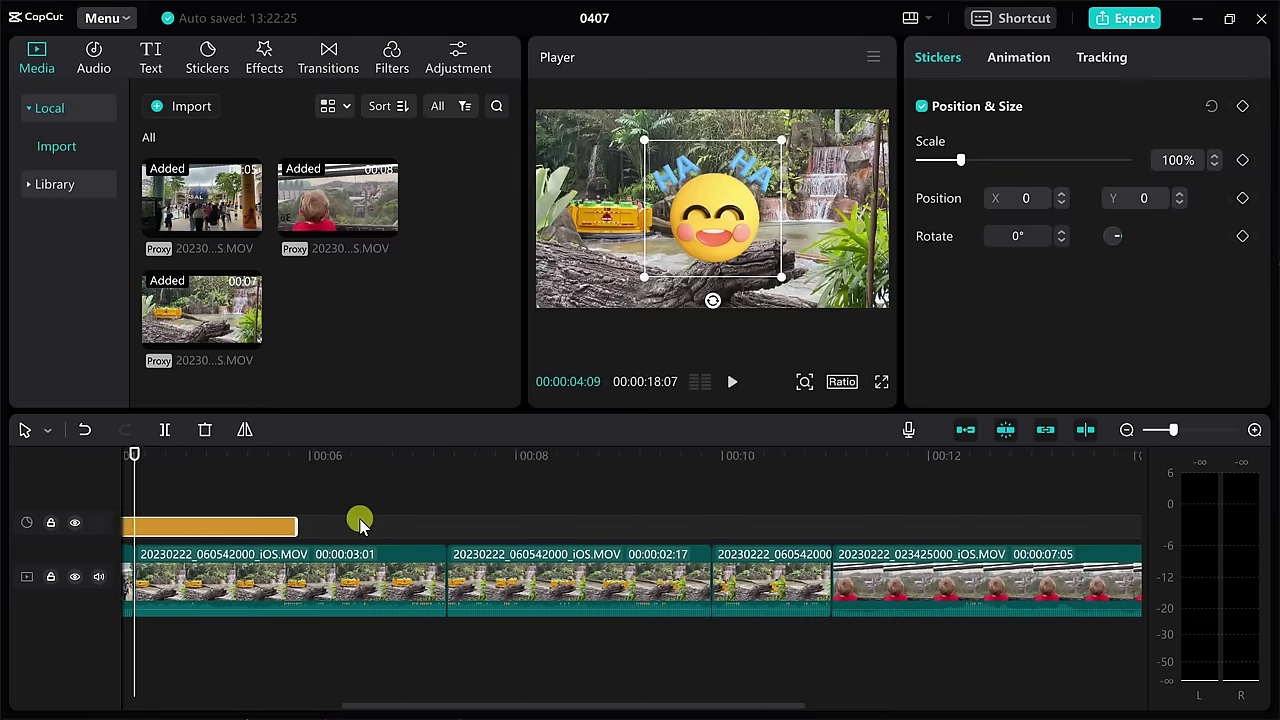
pyautogui.hscroll(-6, 360, 520)
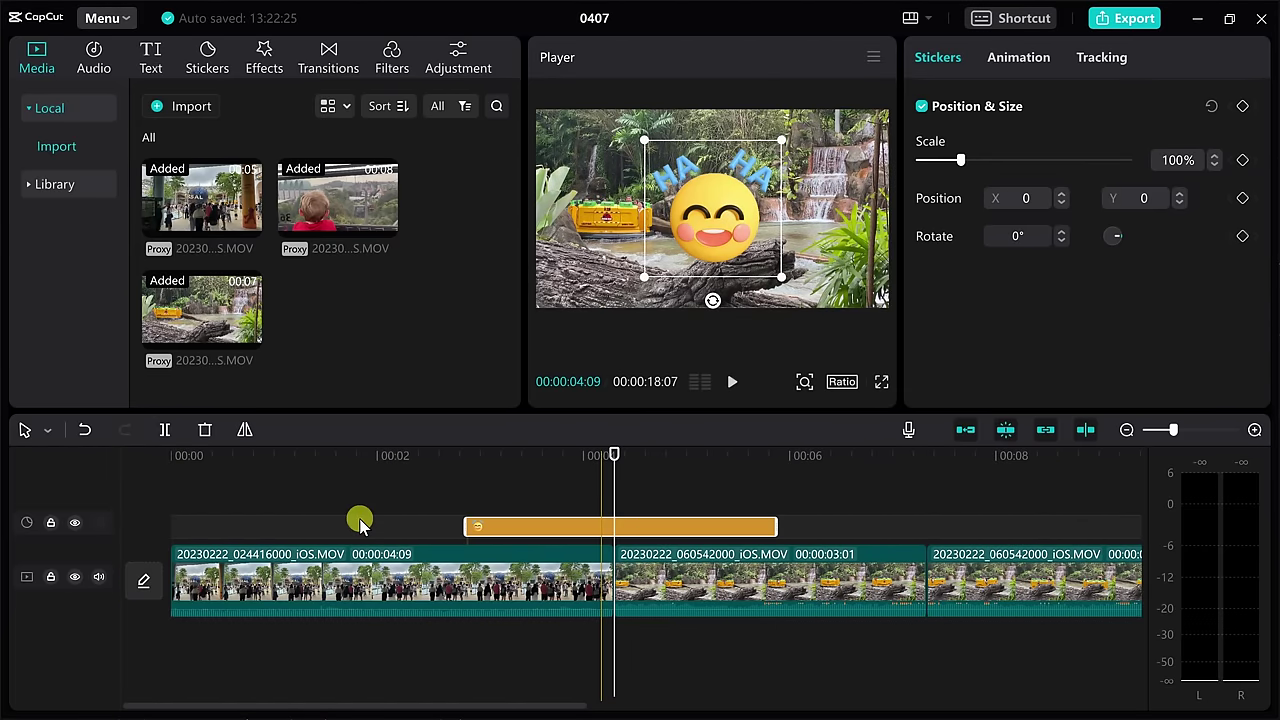
# - Jump the playhead back and forth between the cut points, stopping at the cut at about 10 seconds
pyautogui.press('Up')
pyautogui.press('Down')
pyautogui.press('Down')
pyautogui.press('Down')
pyautogui.press('Down')
pyautogui.press('Up')
pyautogui.press('Up')
pyautogui.press('Up')
pyautogui.press('Down')
pyautogui.press('Down')
pyautogui.press('Down')
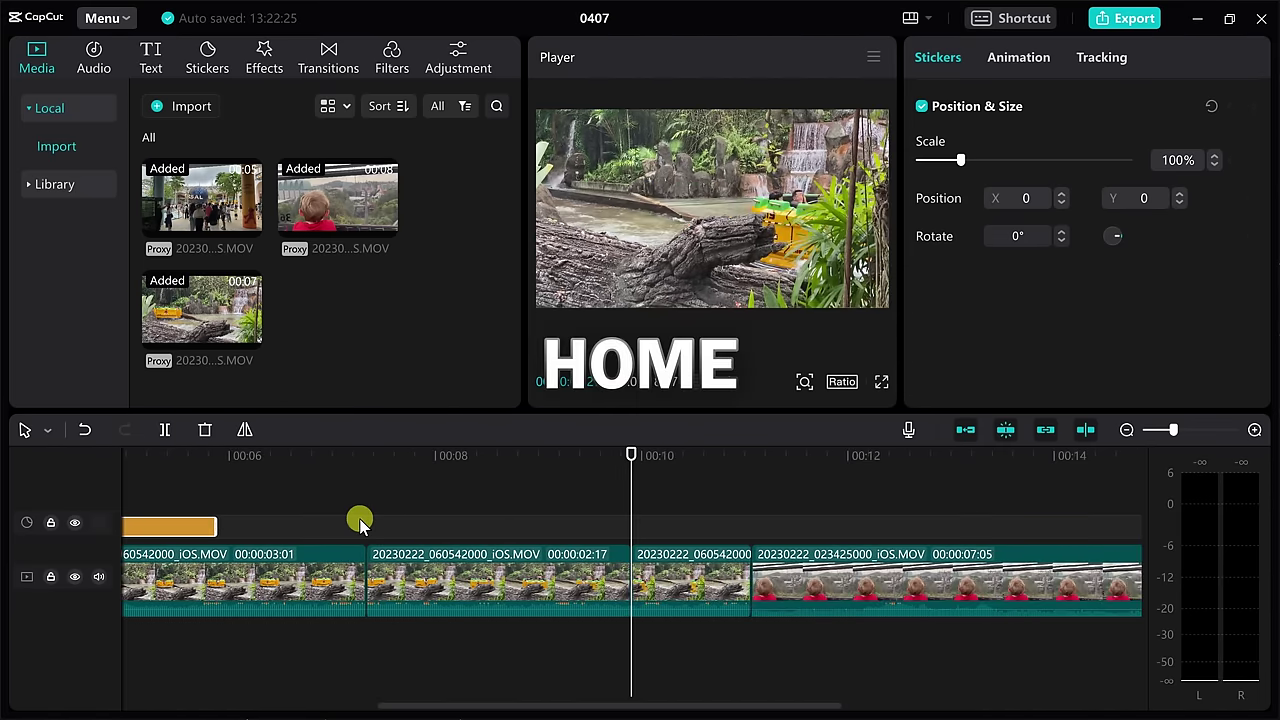
# - Return the playhead to the start of the timeline
pyautogui.press('Home')
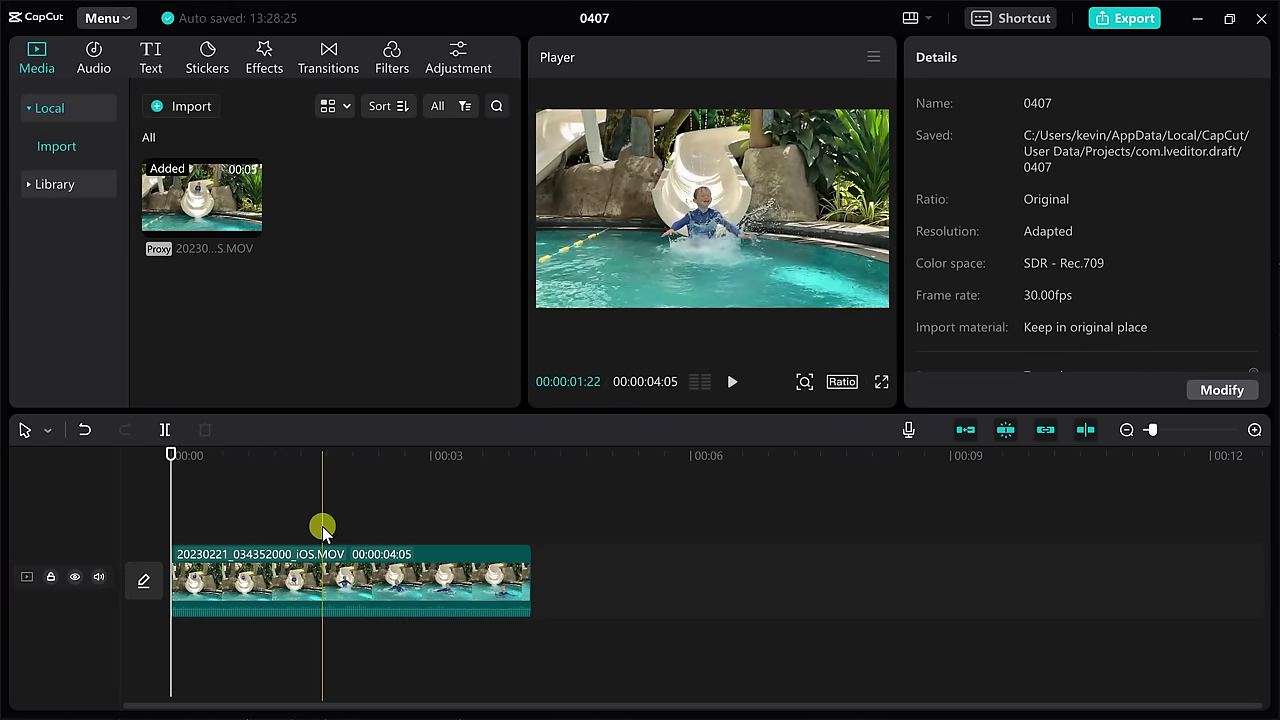
# - Slow the waterslide clip by setting its duration to 8.0 s, and play back part of the result
pyautogui.click(328, 578)
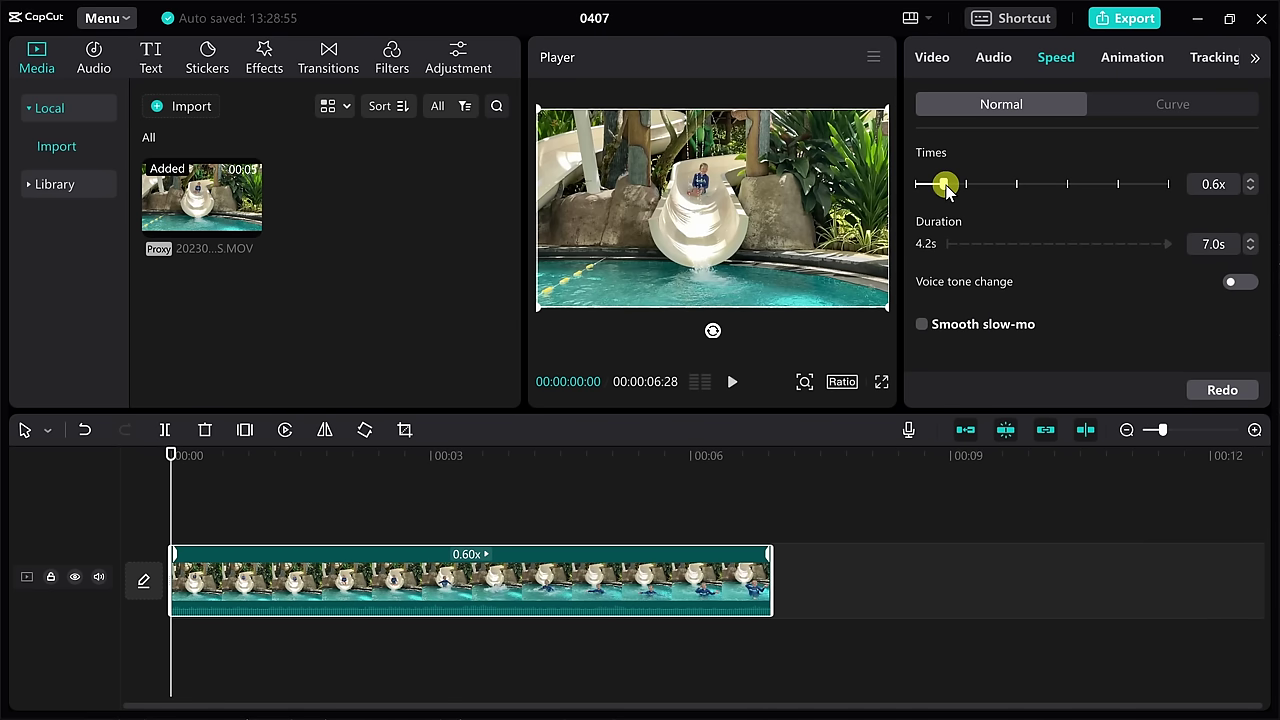
pyautogui.click(1250, 239)
pyautogui.click(1250, 239)
pyautogui.click(1250, 239)
pyautogui.click(1250, 239)
pyautogui.click(1250, 239)
pyautogui.click(1250, 239)
pyautogui.click(1250, 239)
pyautogui.click(1250, 239)
pyautogui.click(1250, 239)
pyautogui.click(1250, 239)
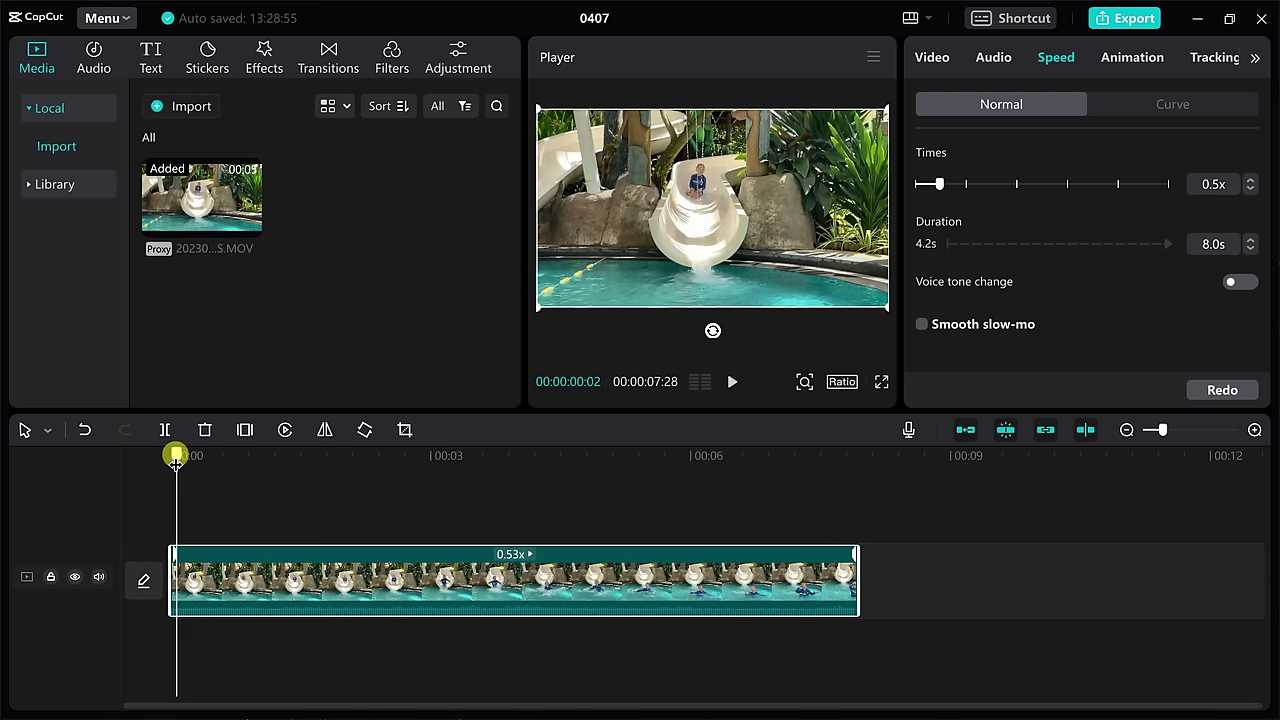
pyautogui.press('space')
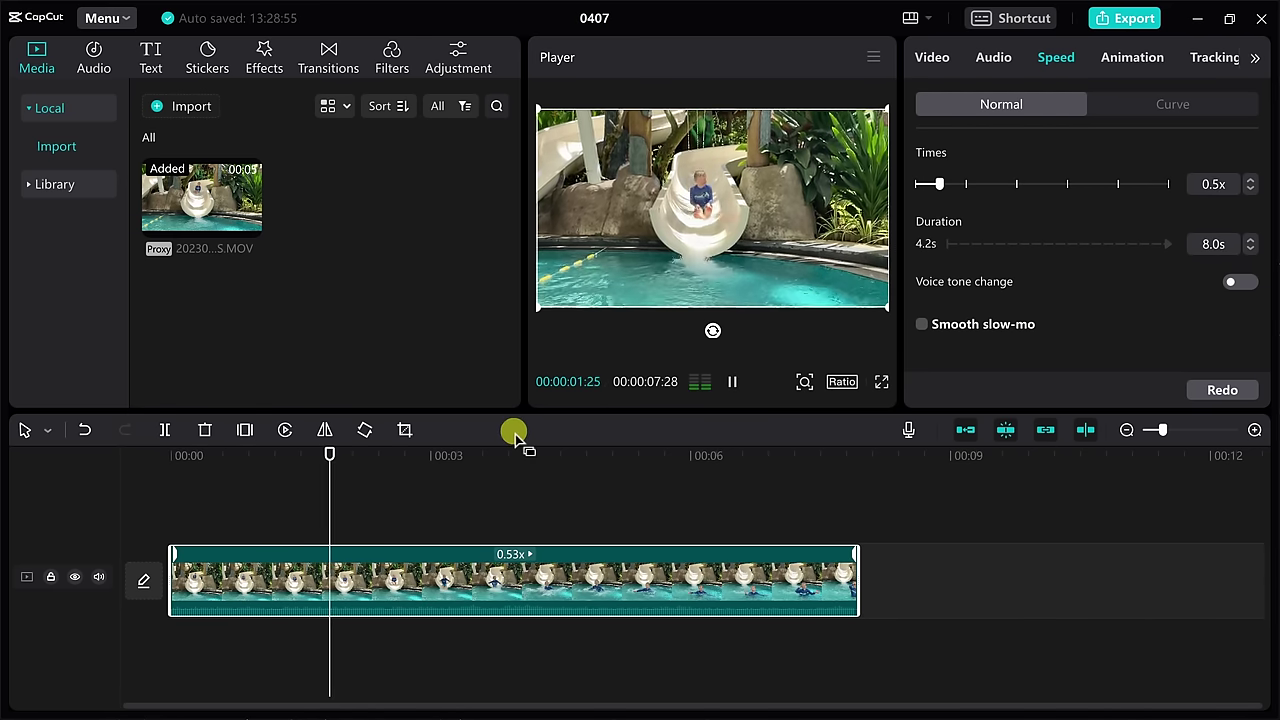
pyautogui.press('space')
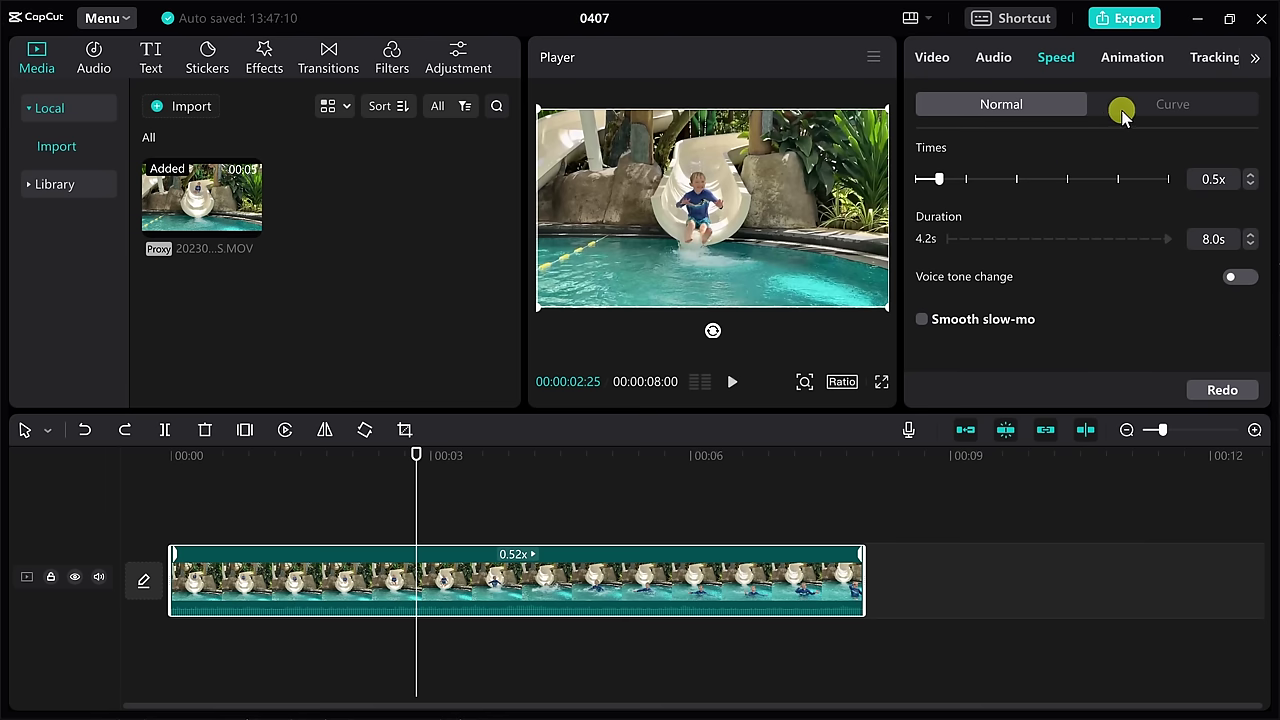
# - Apply the Bullet speed curve to the waterslide clip and play it from the start
pyautogui.click(1170, 105)
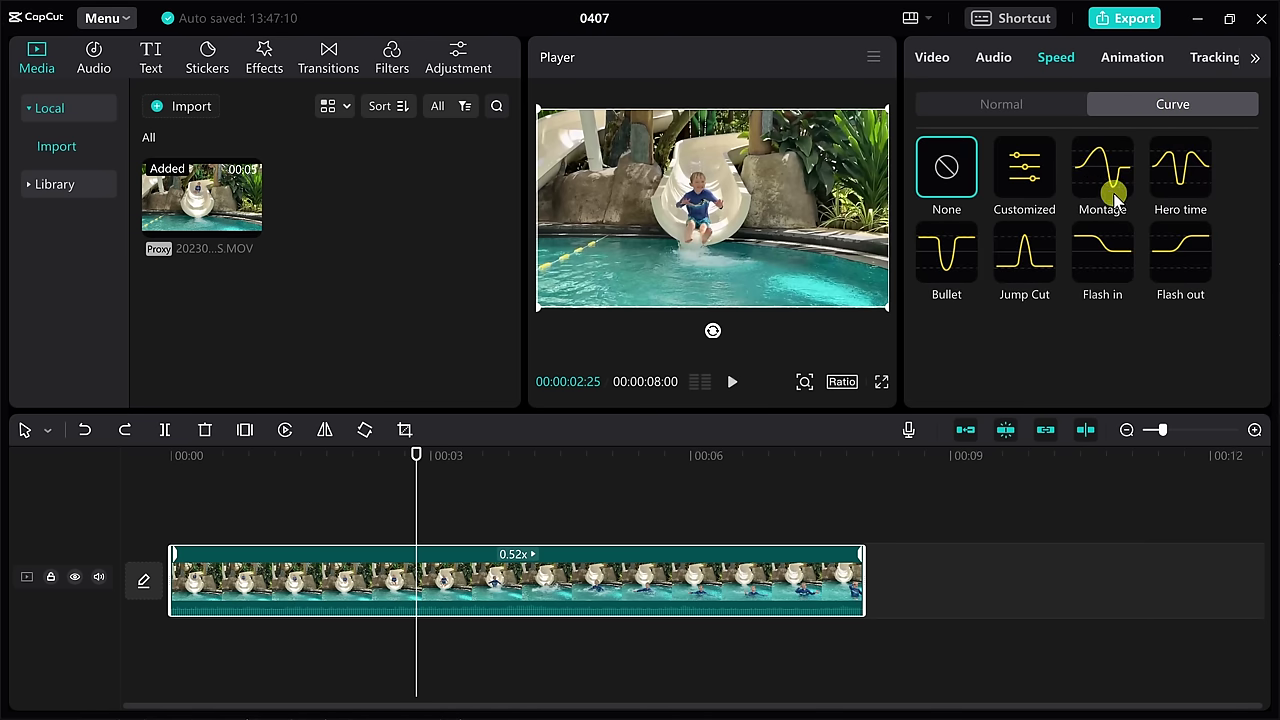
pyautogui.click(947, 268)
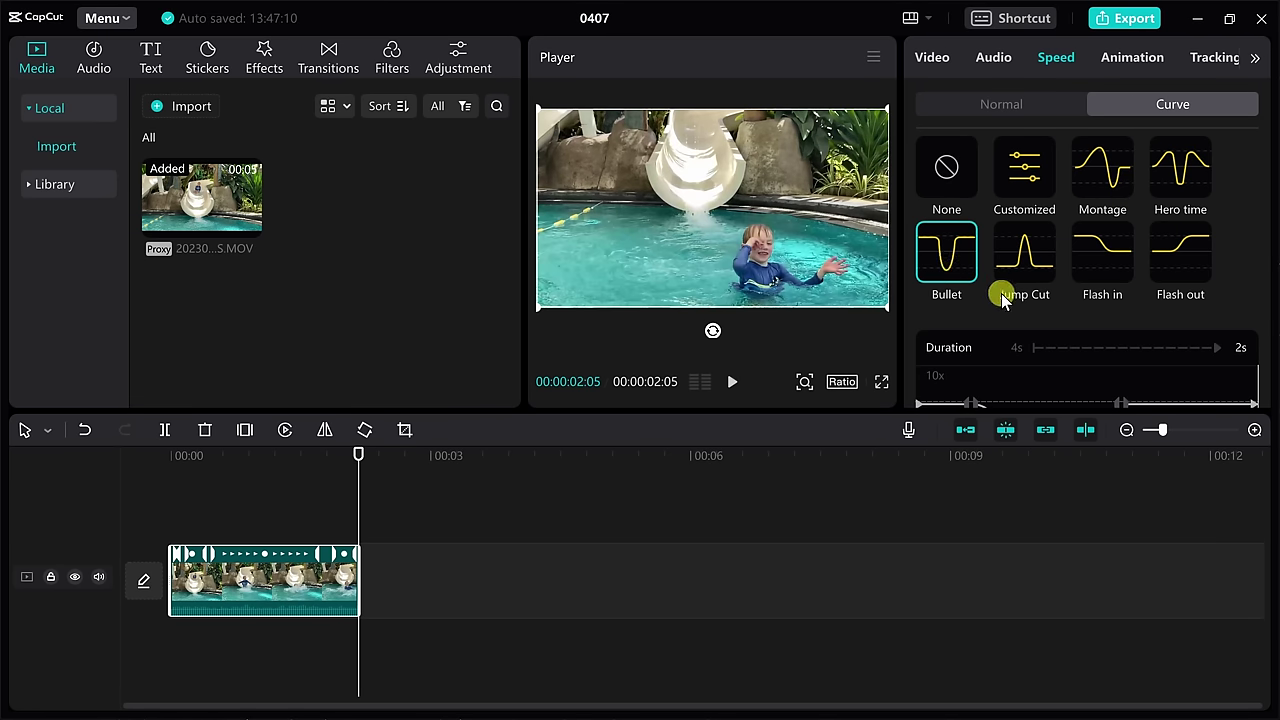
pyautogui.scroll(-2, 1000, 290)
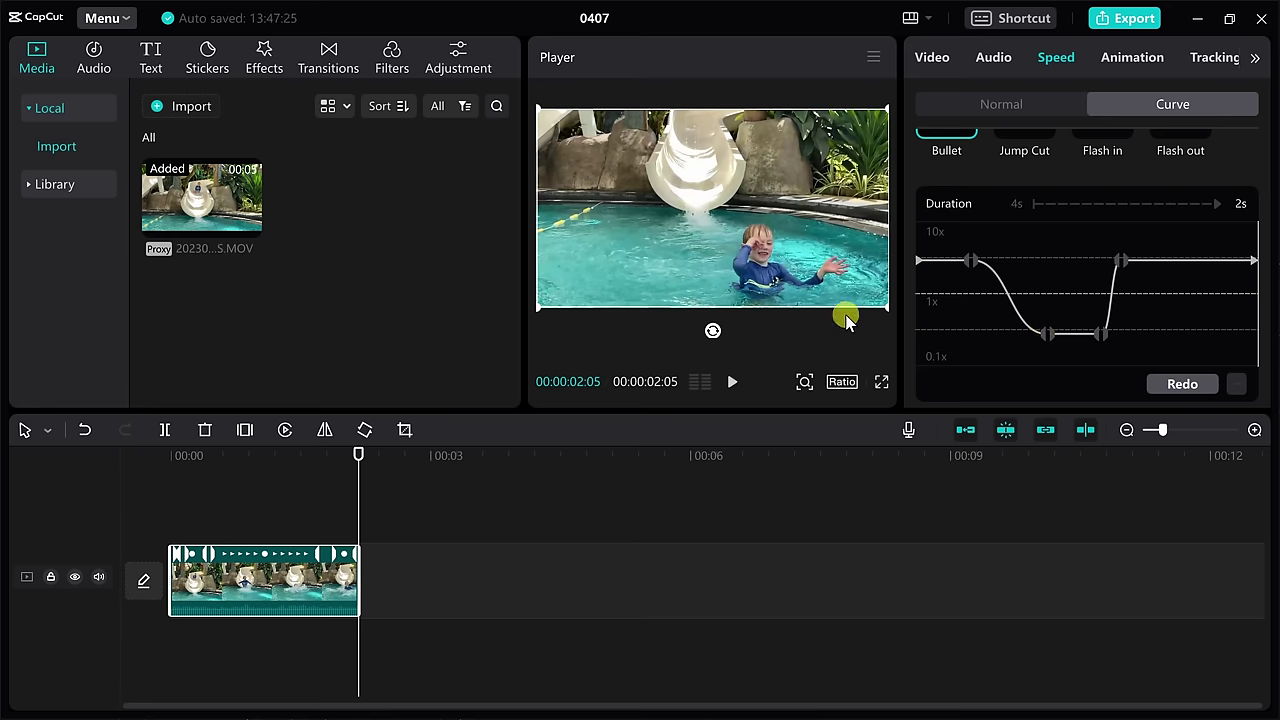
pyautogui.moveTo(309, 451); pyautogui.dragTo(149, 443)
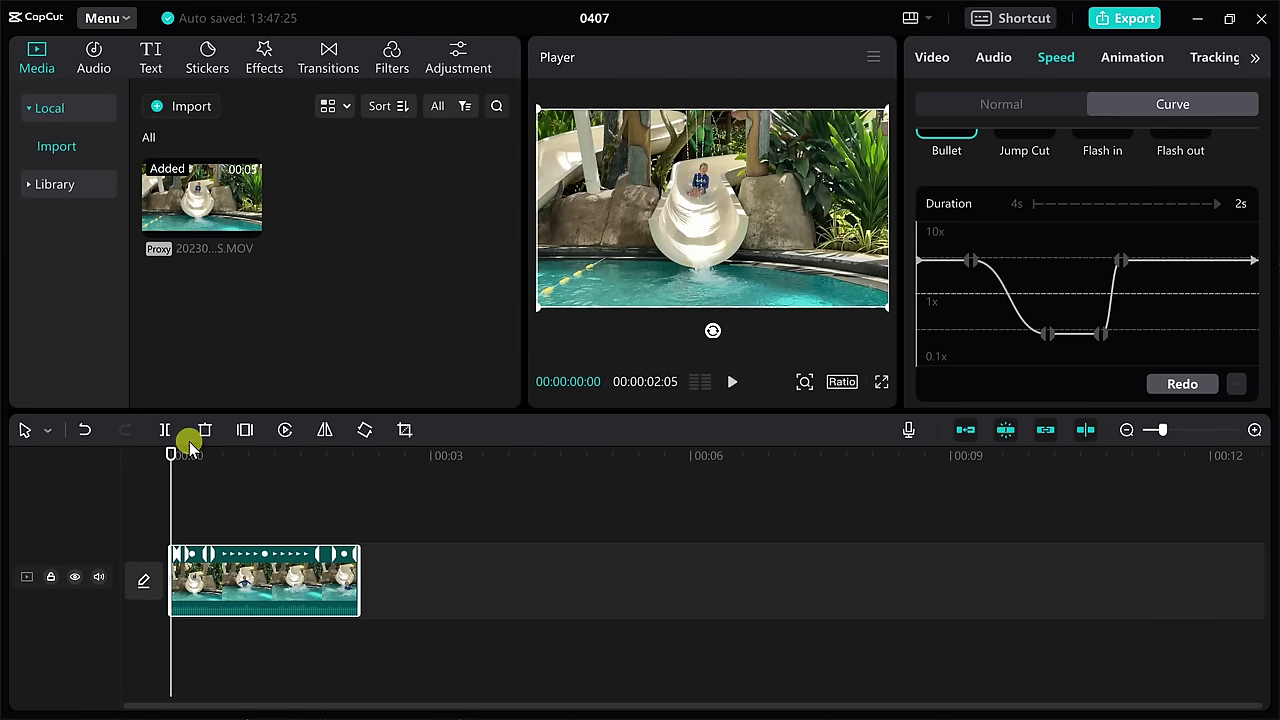
pyautogui.press('space')
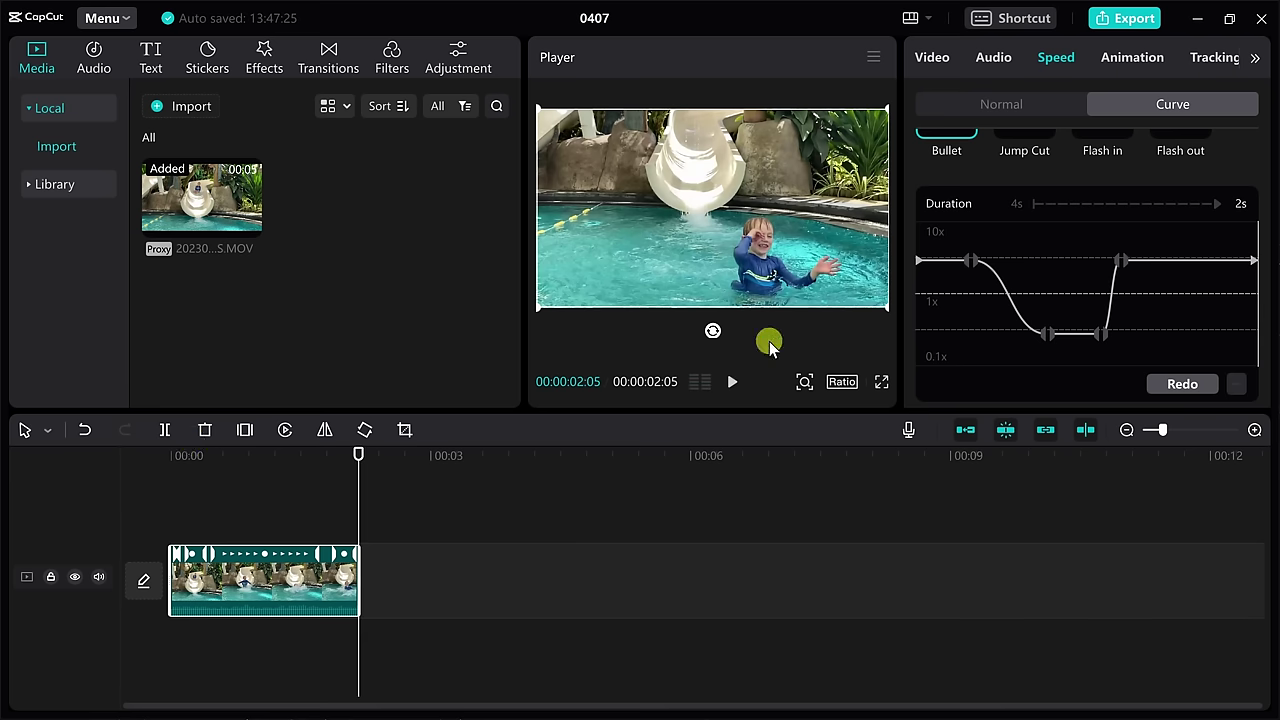
# - Move the start of the Bullet curve's slow section earlier, and reset the speed curve to None
pyautogui.moveTo(1047, 340); pyautogui.dragTo(1014, 331)
pyautogui.scroll(3, 1014, 330)
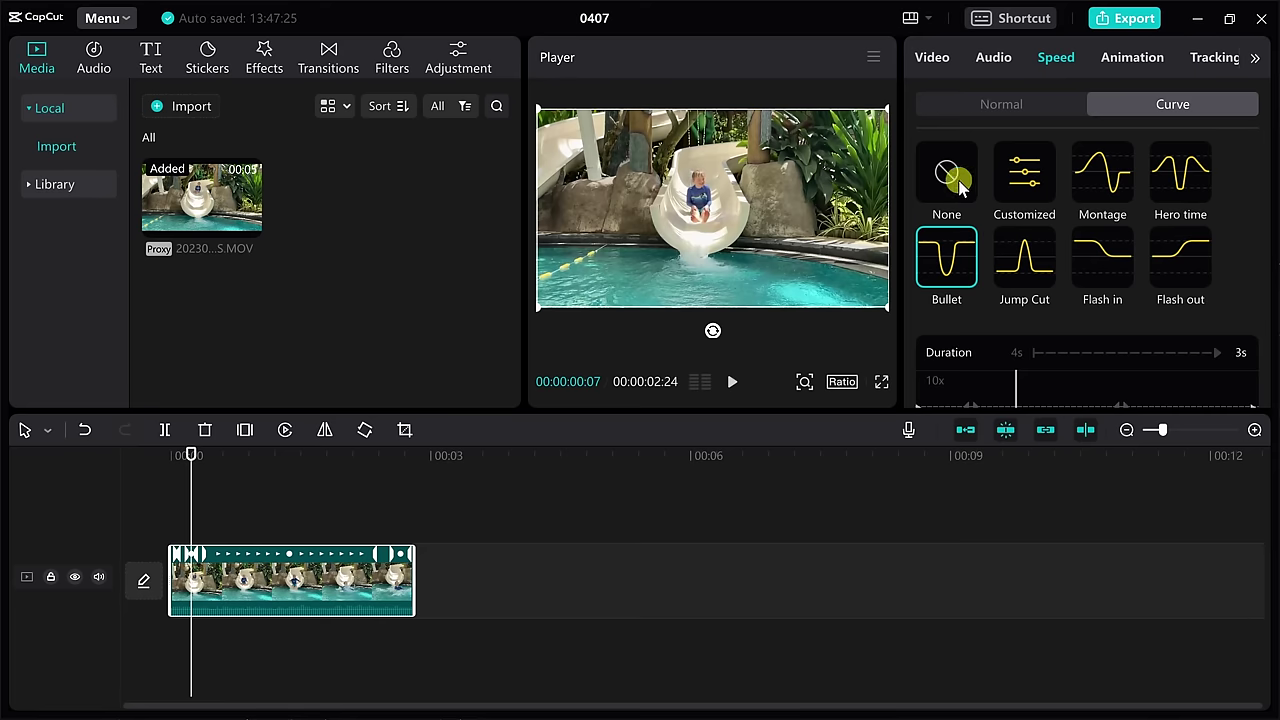
pyautogui.click(955, 180)
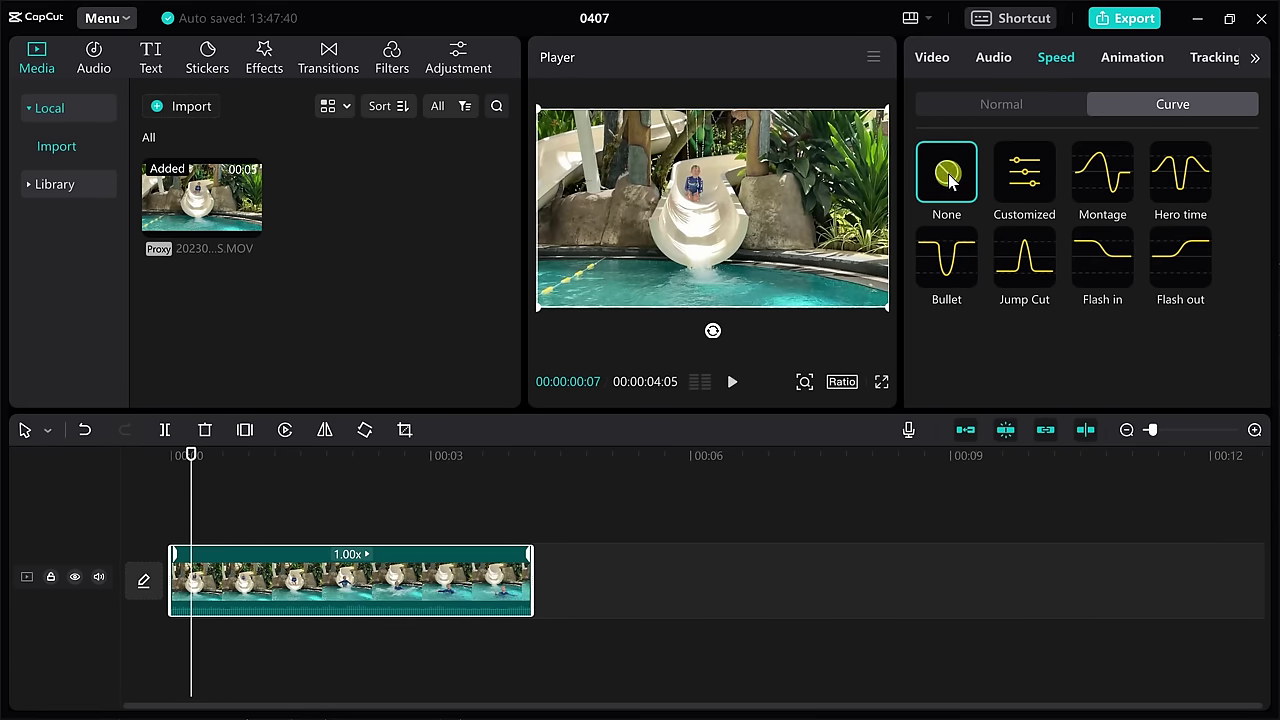
# - Add two speed split points to the waterslide clip, at 00:00:01:10 and about 00:00:02:23
pyautogui.moveTo(191, 455); pyautogui.dragTo(287, 466)
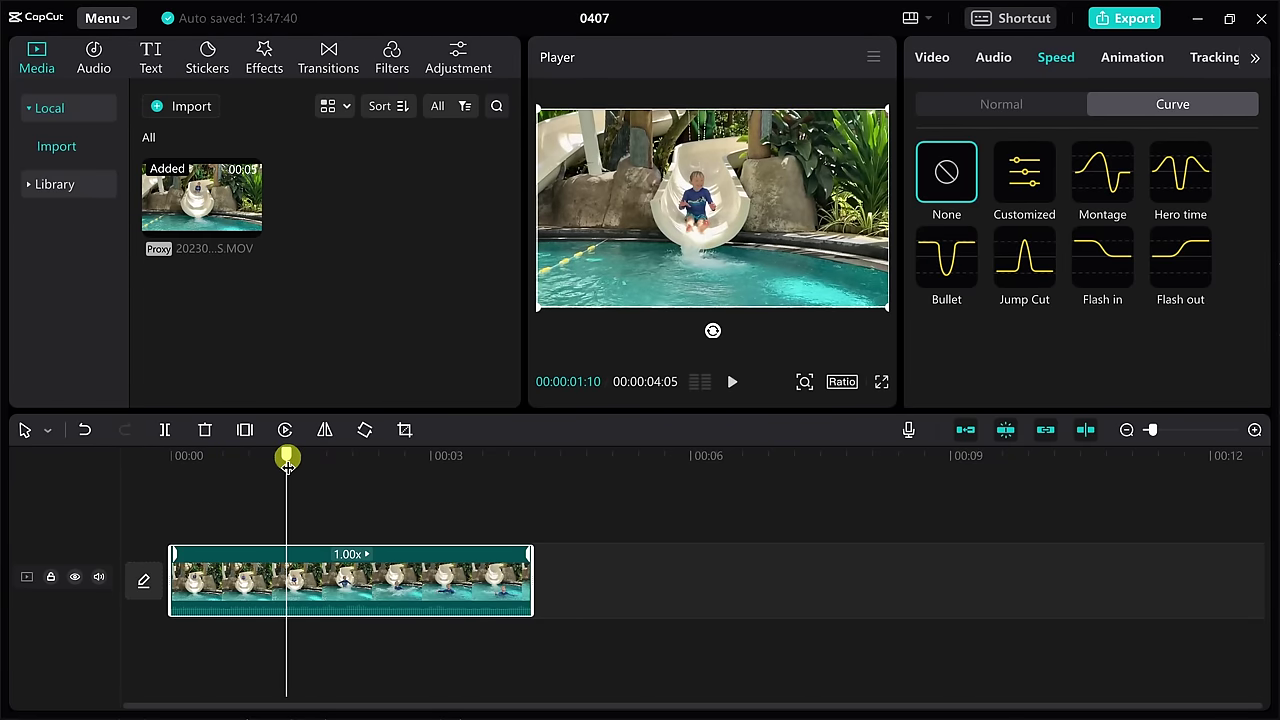
pyautogui.hotkey('shift', 'b')
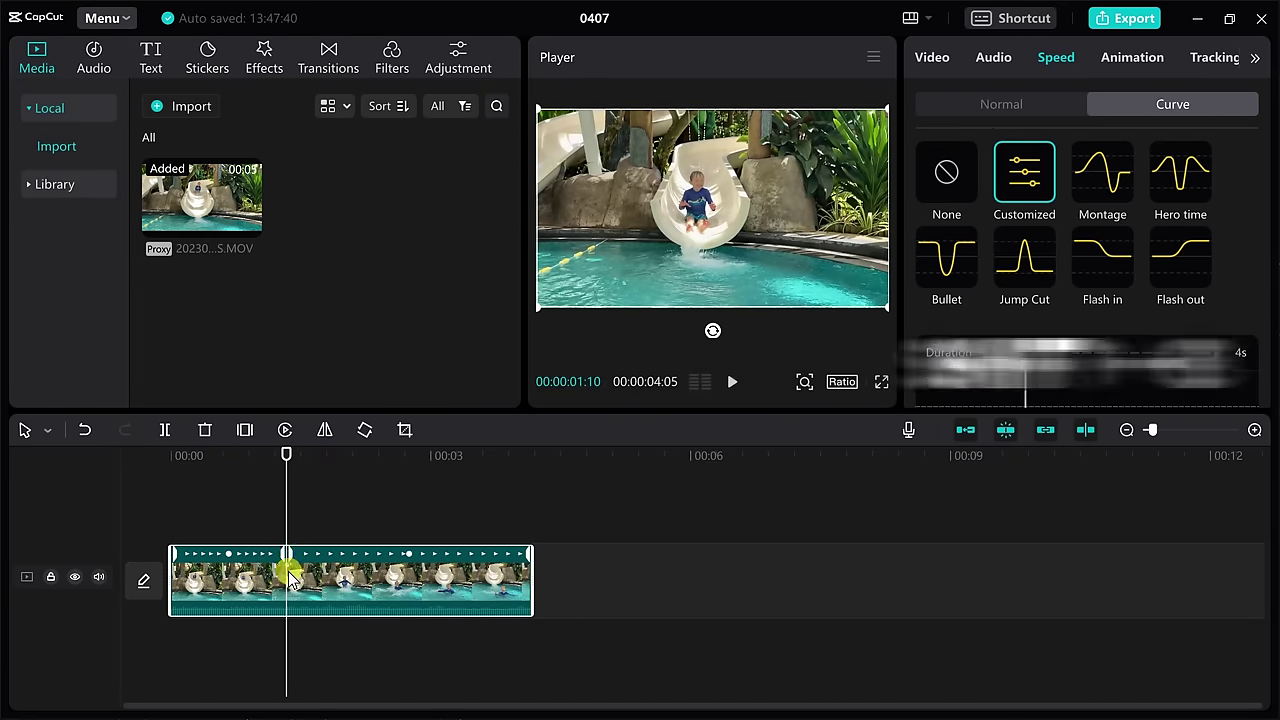
pyautogui.moveTo(305, 455); pyautogui.dragTo(379, 457)
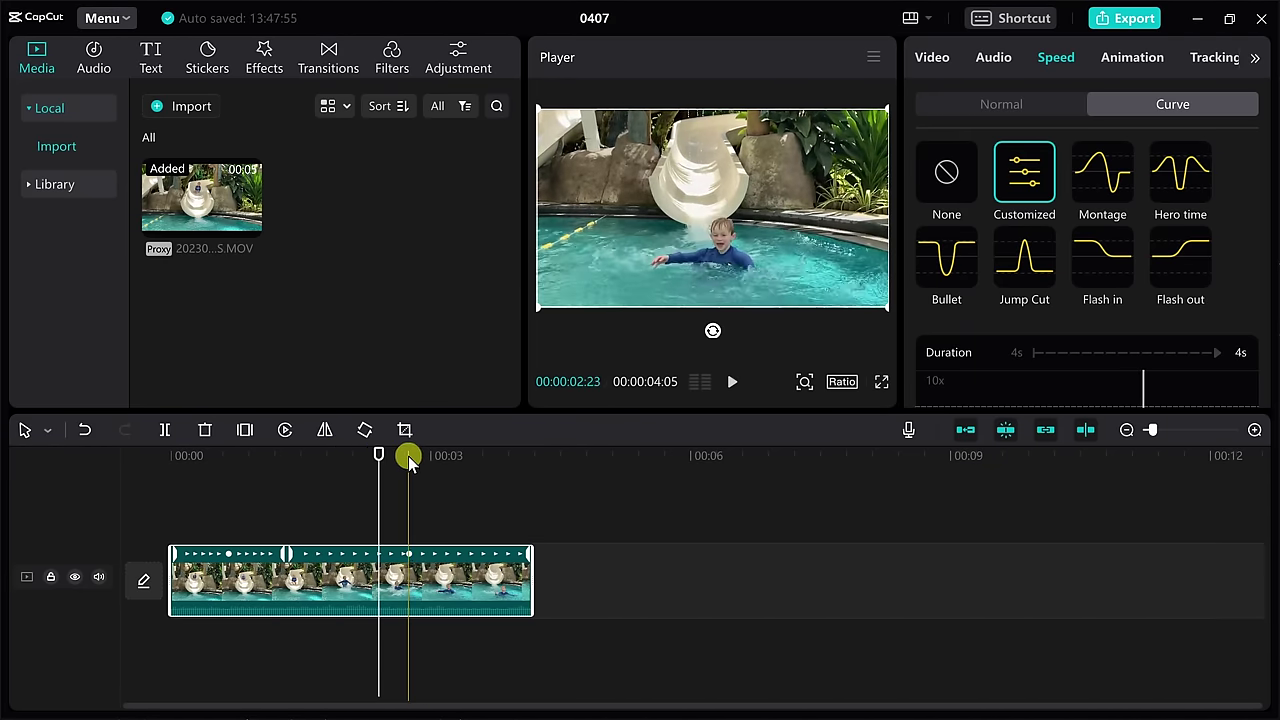
pyautogui.hotkey('shift', 'b')
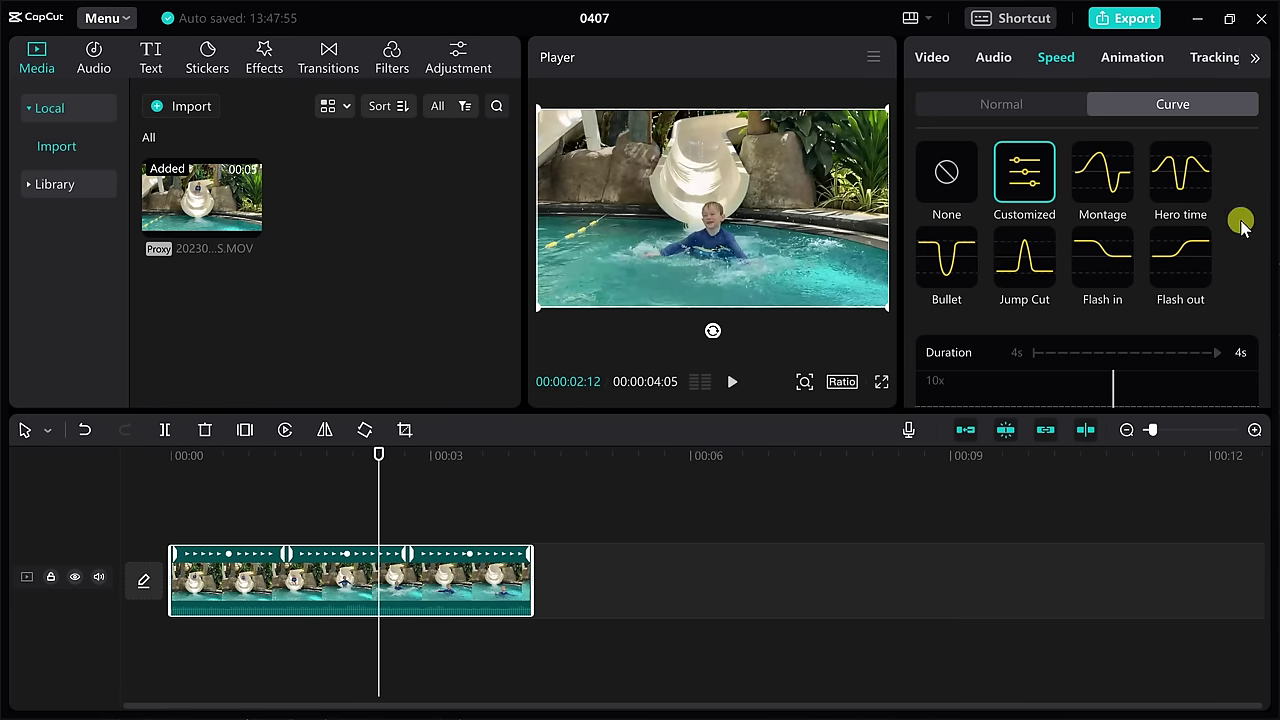
# - Stretch the clip's middle speed section until the whole clip lasts about 8 seconds, and play it from the start
pyautogui.scroll(-3, 1022, 180)
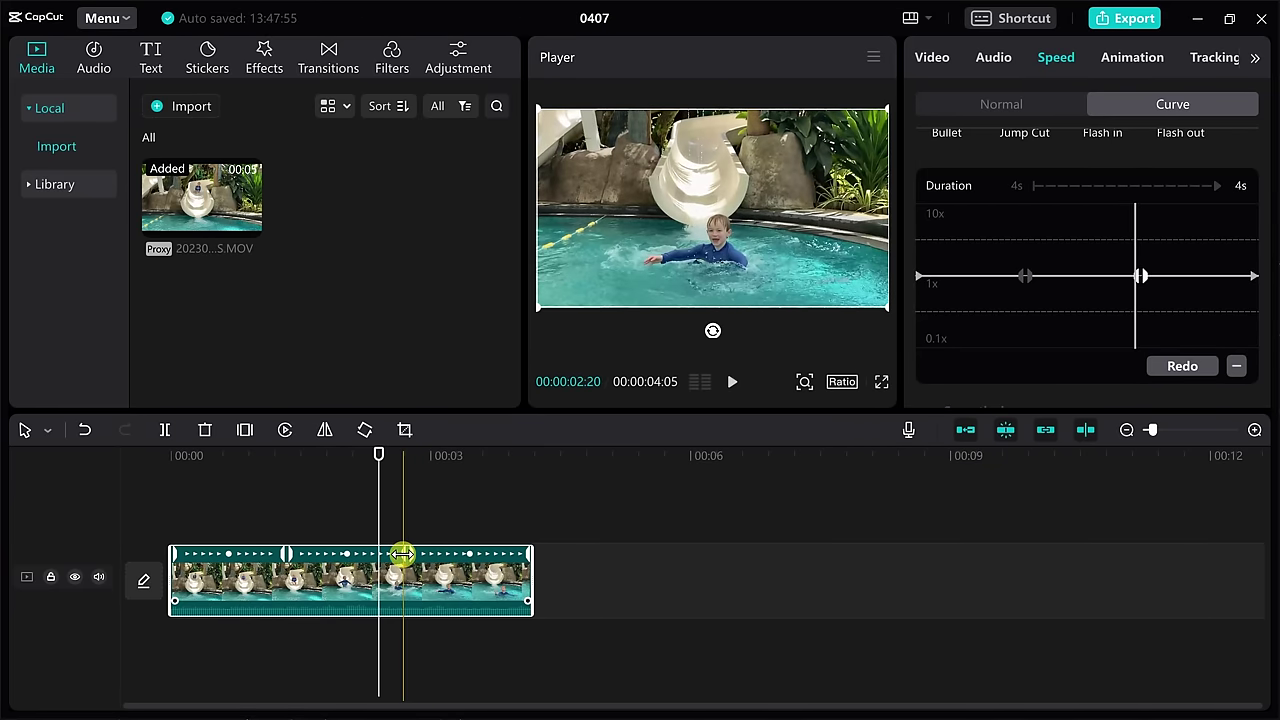
pyautogui.moveTo(402, 554); pyautogui.dragTo(742, 554)
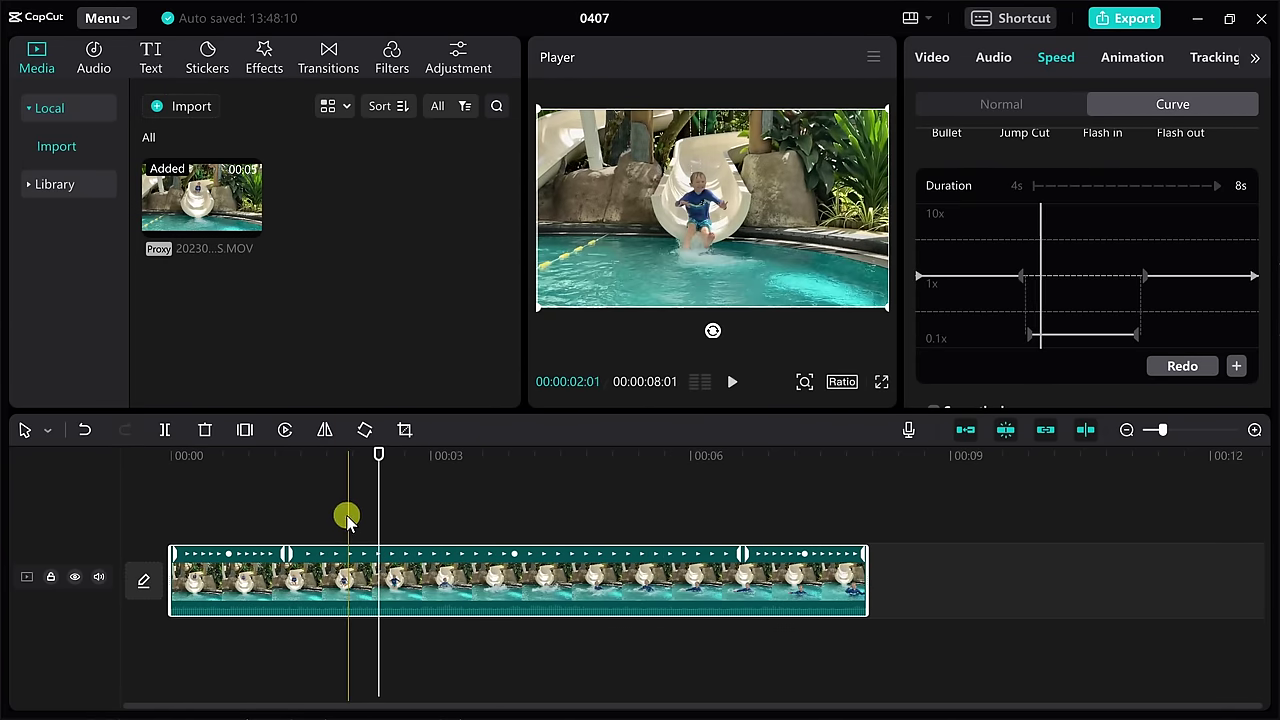
pyautogui.moveTo(351, 449); pyautogui.dragTo(117, 443)
pyautogui.press('space')
pyautogui.click(337, 474)
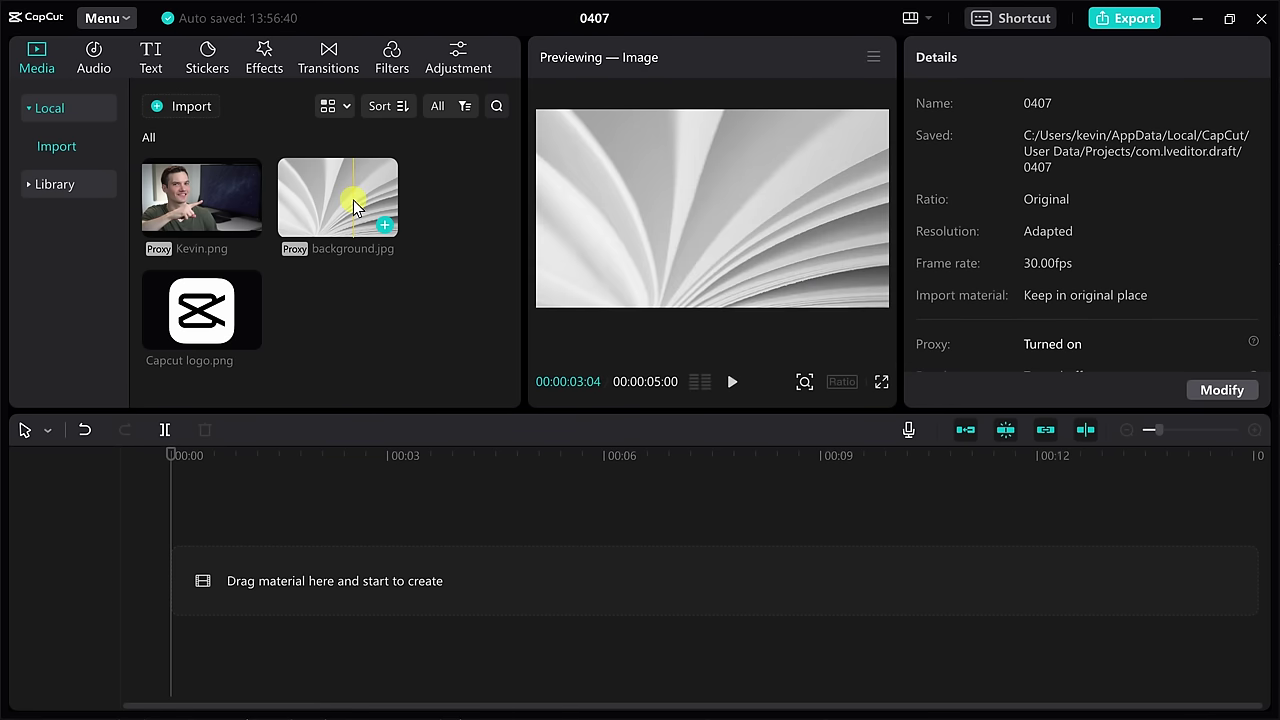
# - Place background.jpg at the start of the timeline and enlarge it to fill the frame
pyautogui.moveTo(353, 200); pyautogui.dragTo(170, 591)
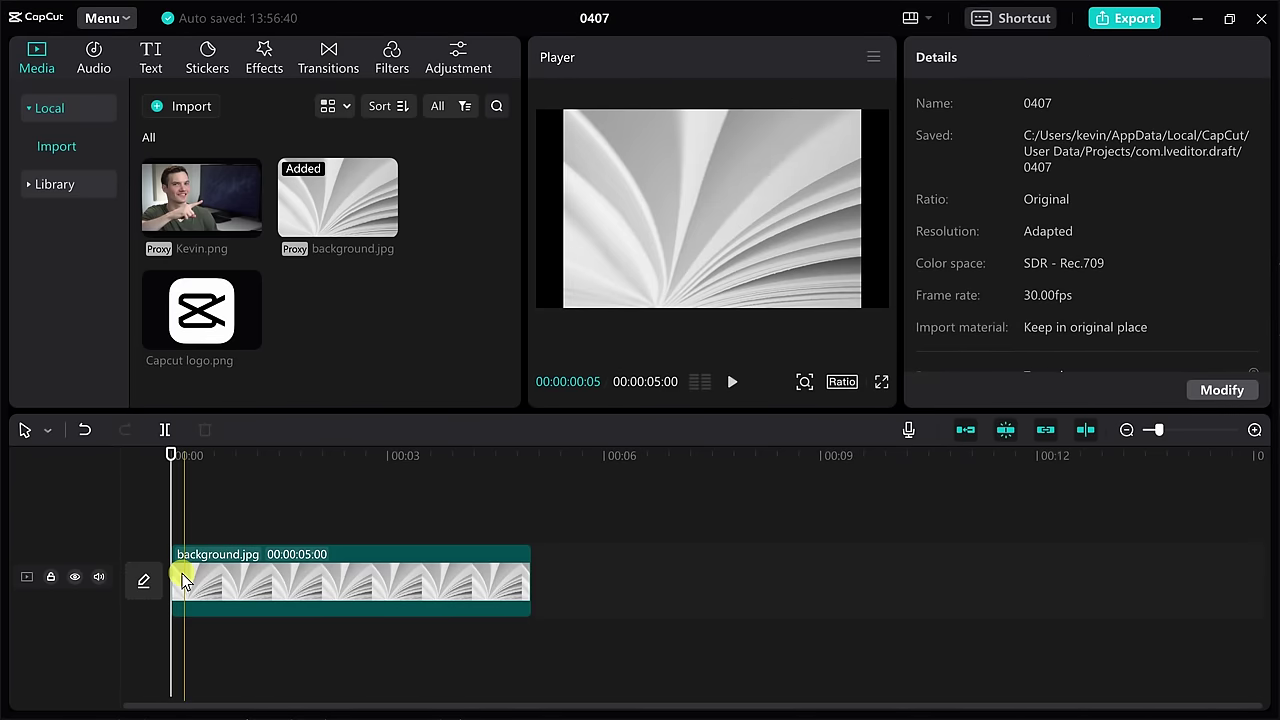
pyautogui.click(175, 580)
pyautogui.moveTo(876, 312); pyautogui.dragTo(908, 332)
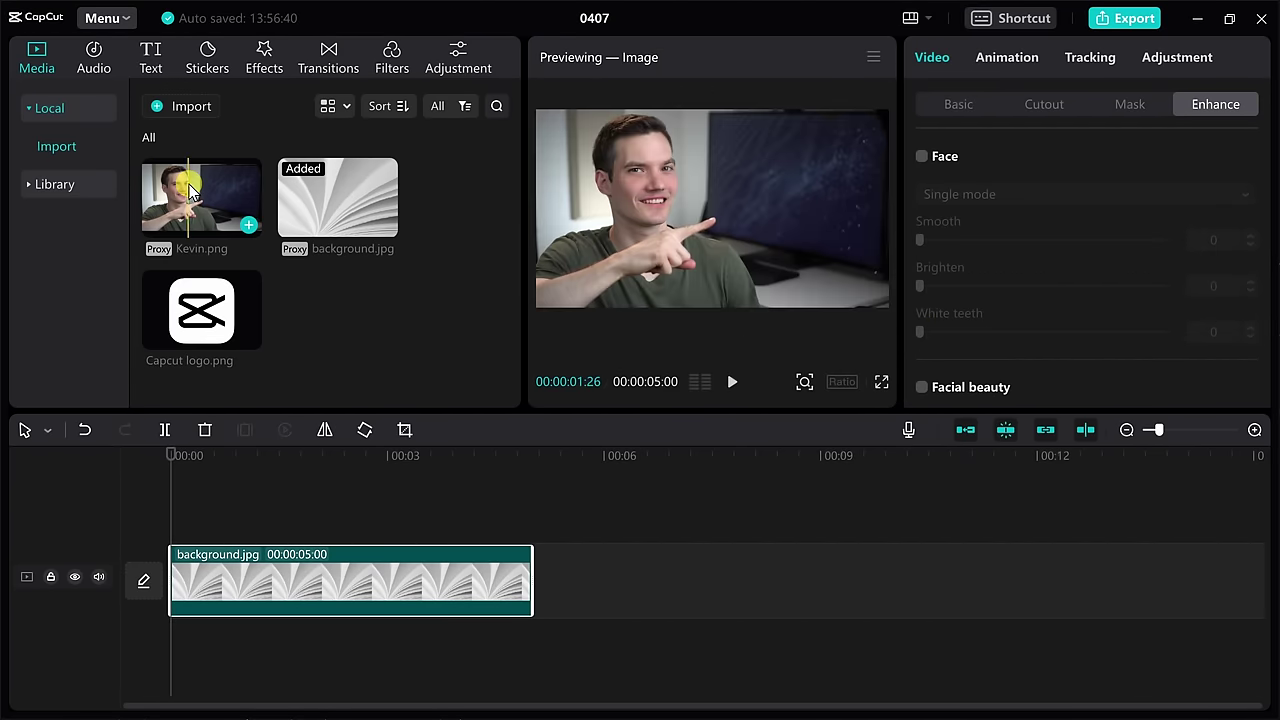
# - Place the presenter's photo on a track above the background and remove its backdrop with Auto cutout
pyautogui.moveTo(193, 193); pyautogui.dragTo(213, 540)
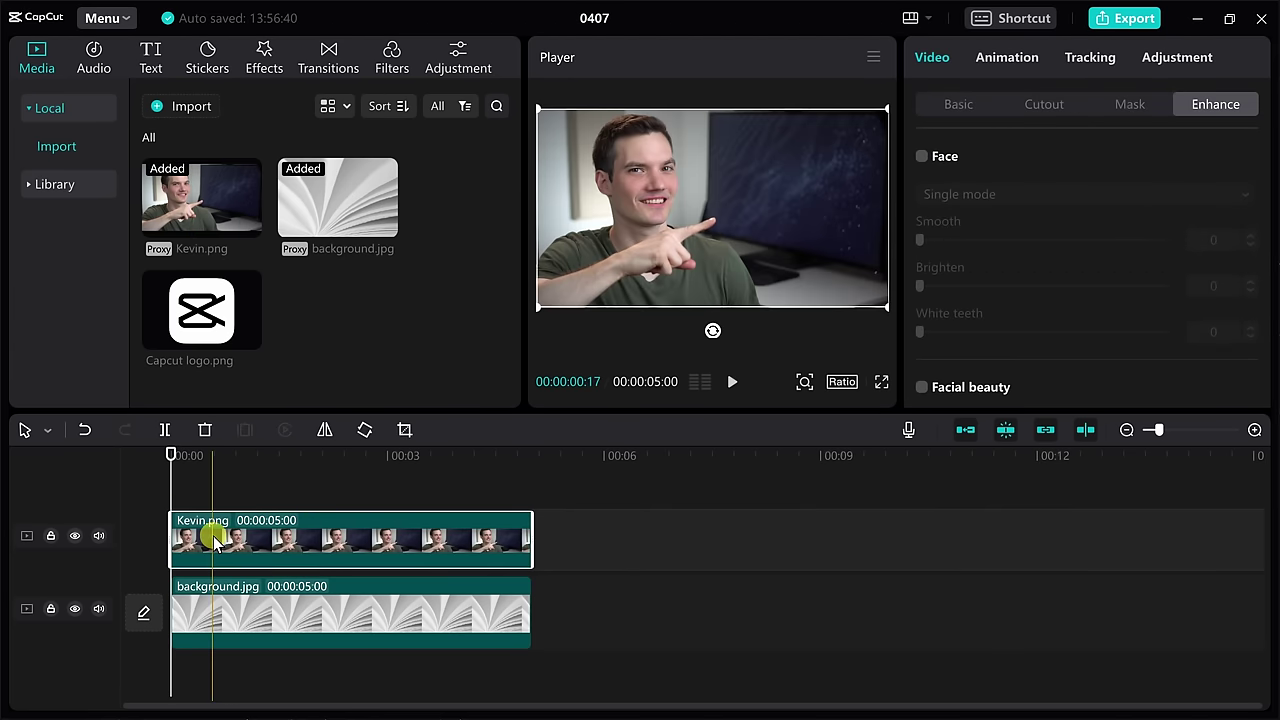
pyautogui.click(1044, 106)
pyautogui.click(921, 357)
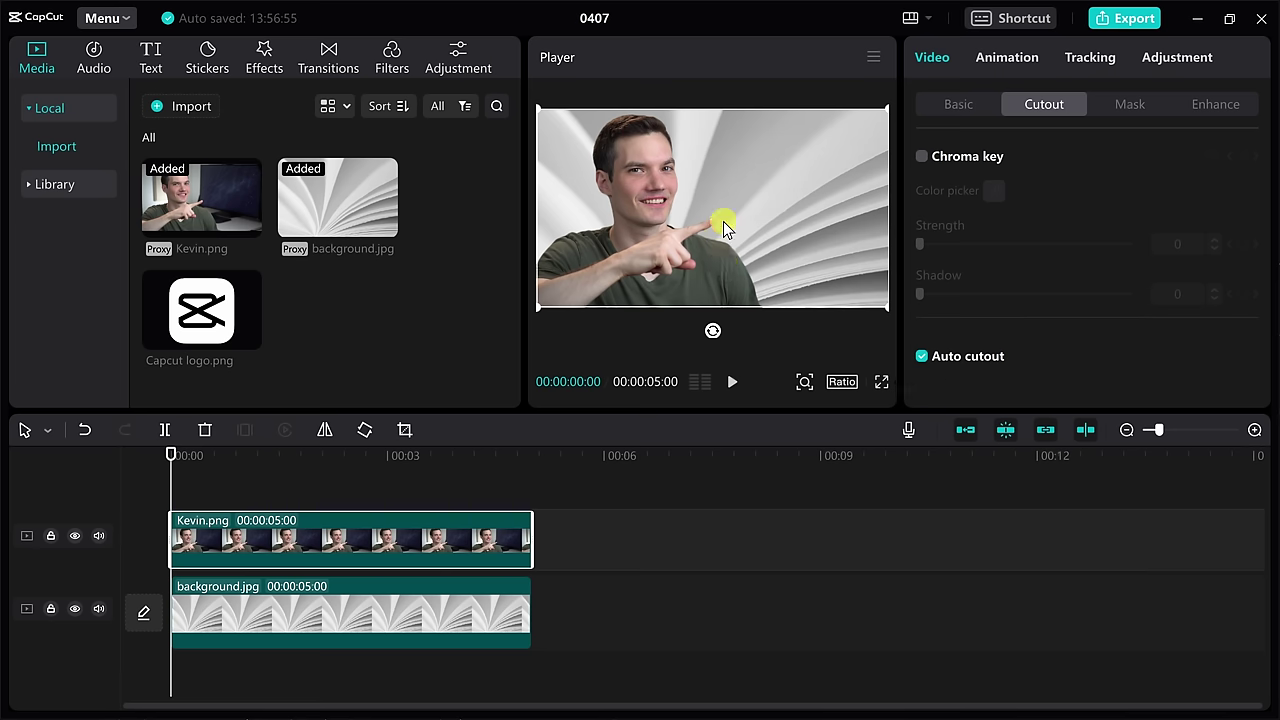
# - Shift the cut-out presenter slightly to the left within the frame
pyautogui.moveTo(771, 251); pyautogui.dragTo(728, 260)
pyautogui.hotkey('ctrl', 'z')
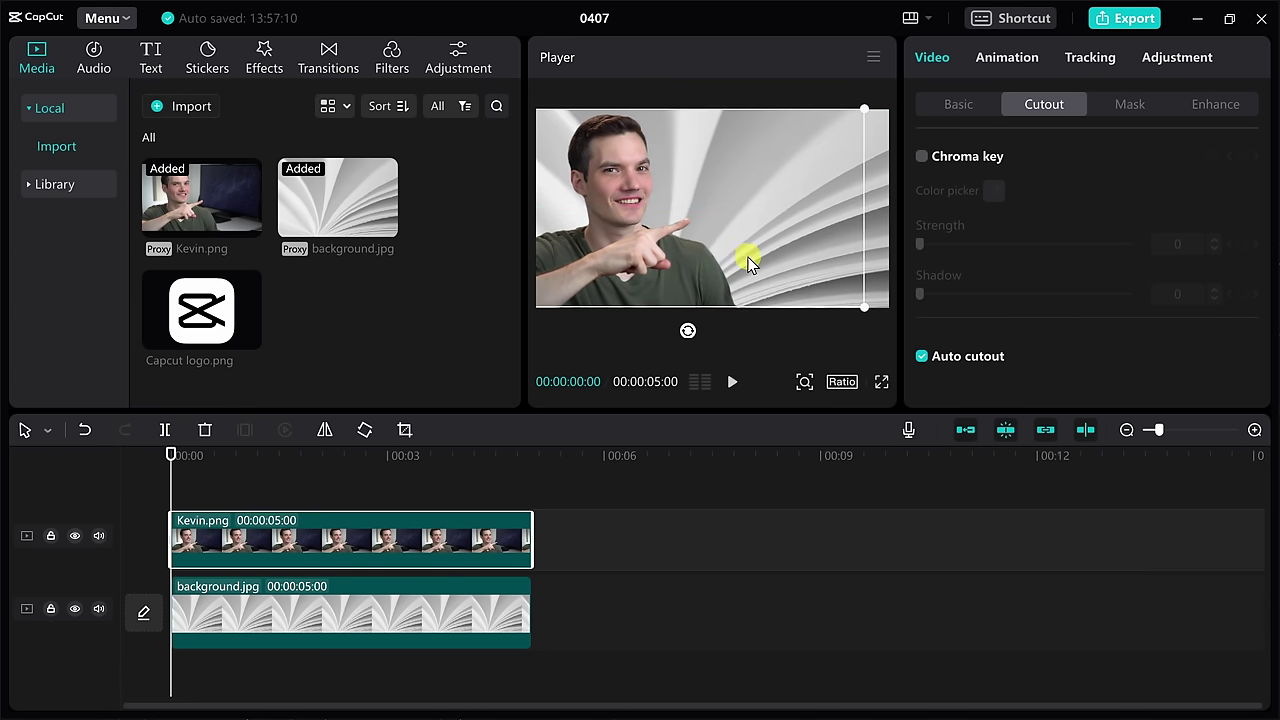
pyautogui.hotkey('ctrl', 'z')
# - Add Capcut logo.png on a new top track, scaled down and placed in the frame's upper-right area
pyautogui.moveTo(250, 290); pyautogui.dragTo(167, 494)
pyautogui.moveTo(839, 307); pyautogui.dragTo(795, 295)
pyautogui.moveTo(735, 248); pyautogui.dragTo(816, 201)
# - Add a default text at the timeline's start reading CAPUT, and give it the black-lettering effect with thick white outline
pyautogui.click(150, 52)
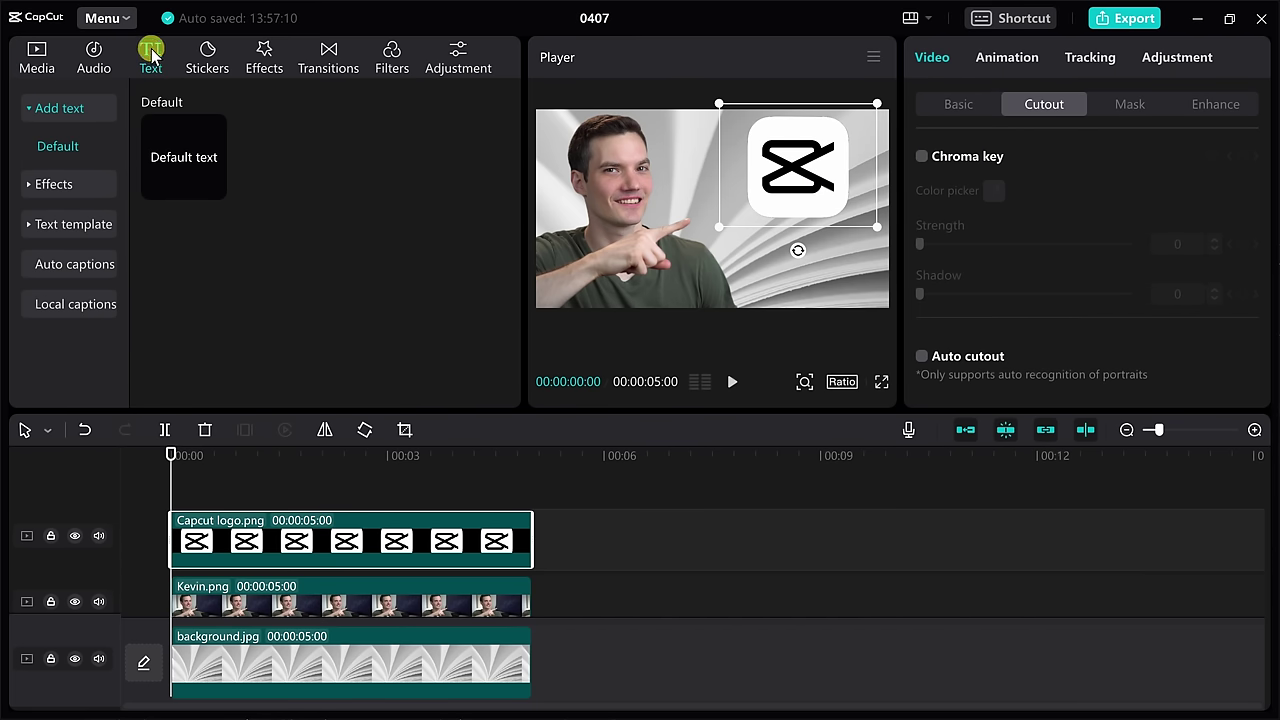
pyautogui.moveTo(180, 162); pyautogui.dragTo(170, 500)
pyautogui.click(1036, 160)
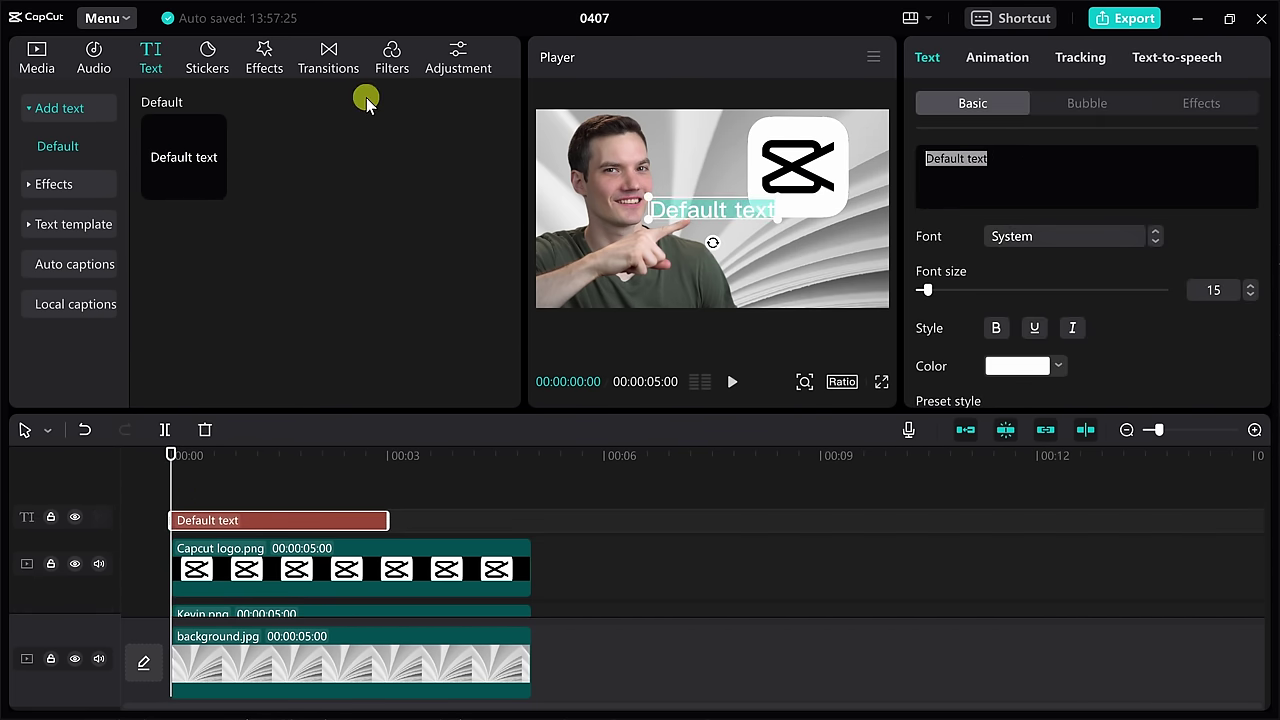
pyautogui.write('CAPUT')
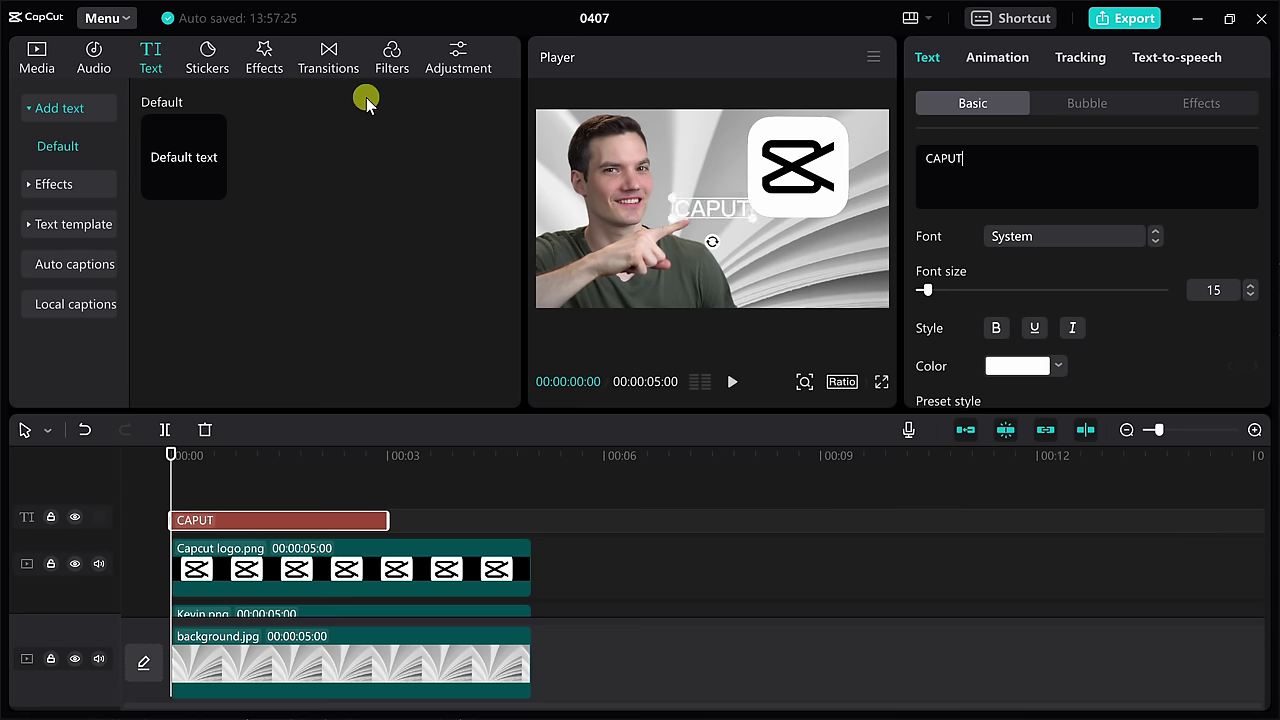
pyautogui.click(1208, 101)
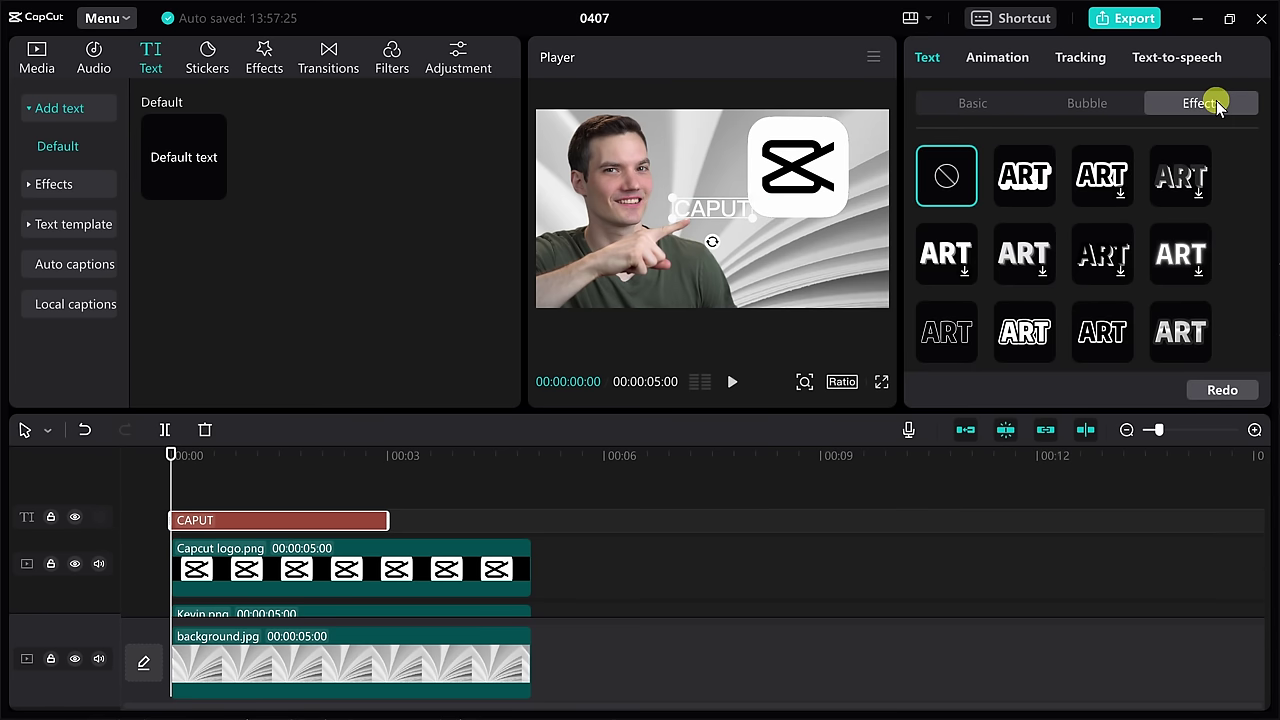
pyautogui.click(1026, 176)
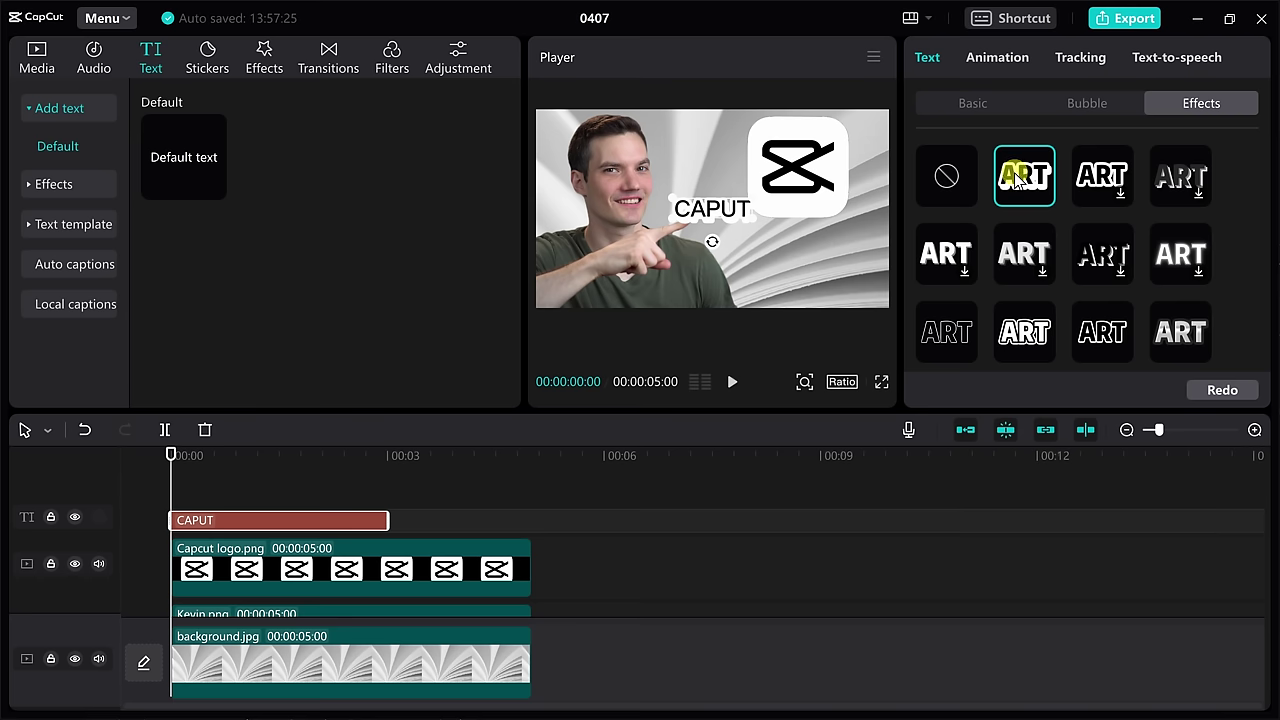
# - Set the CAPUT text's font size to 27 and place it directly below the logo
pyautogui.click(974, 104)
pyautogui.moveTo(928, 290); pyautogui.dragTo(937, 290)
pyautogui.moveTo(703, 218); pyautogui.dragTo(785, 255)
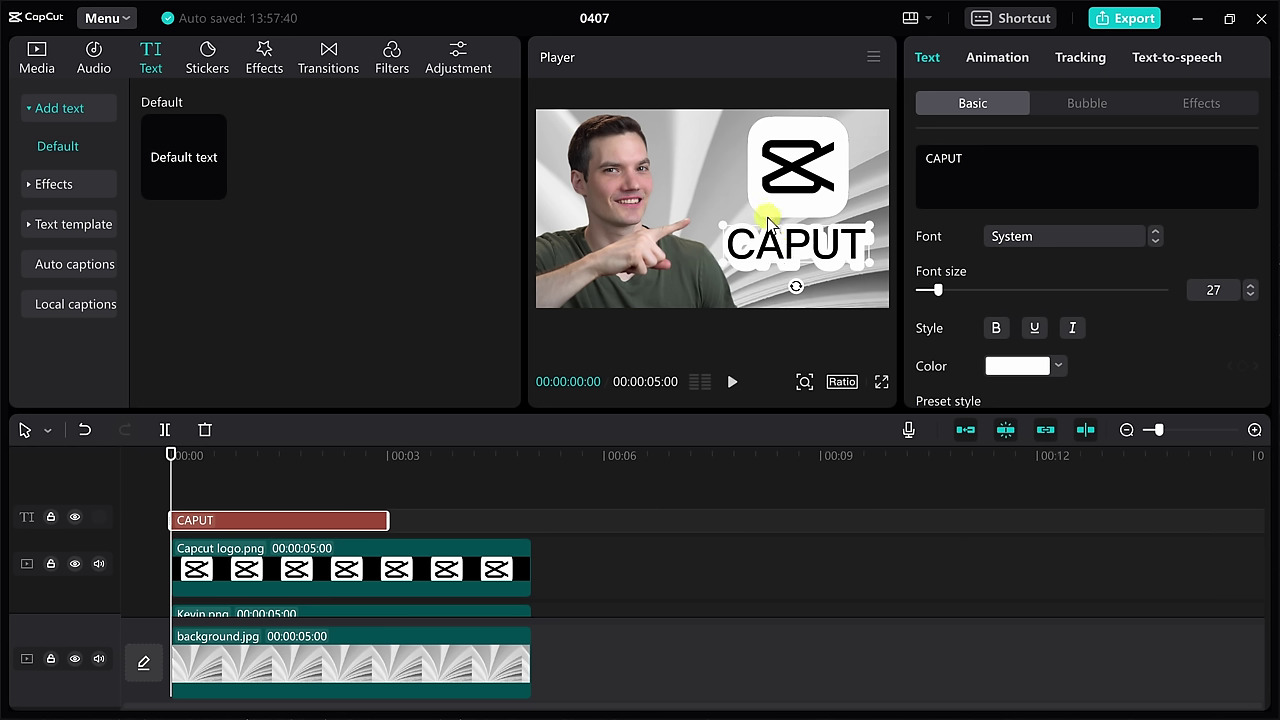
# - Export the composition as a still frame named 0407 in PNG format at 720P, with Import project enabled
pyautogui.click(874, 59)
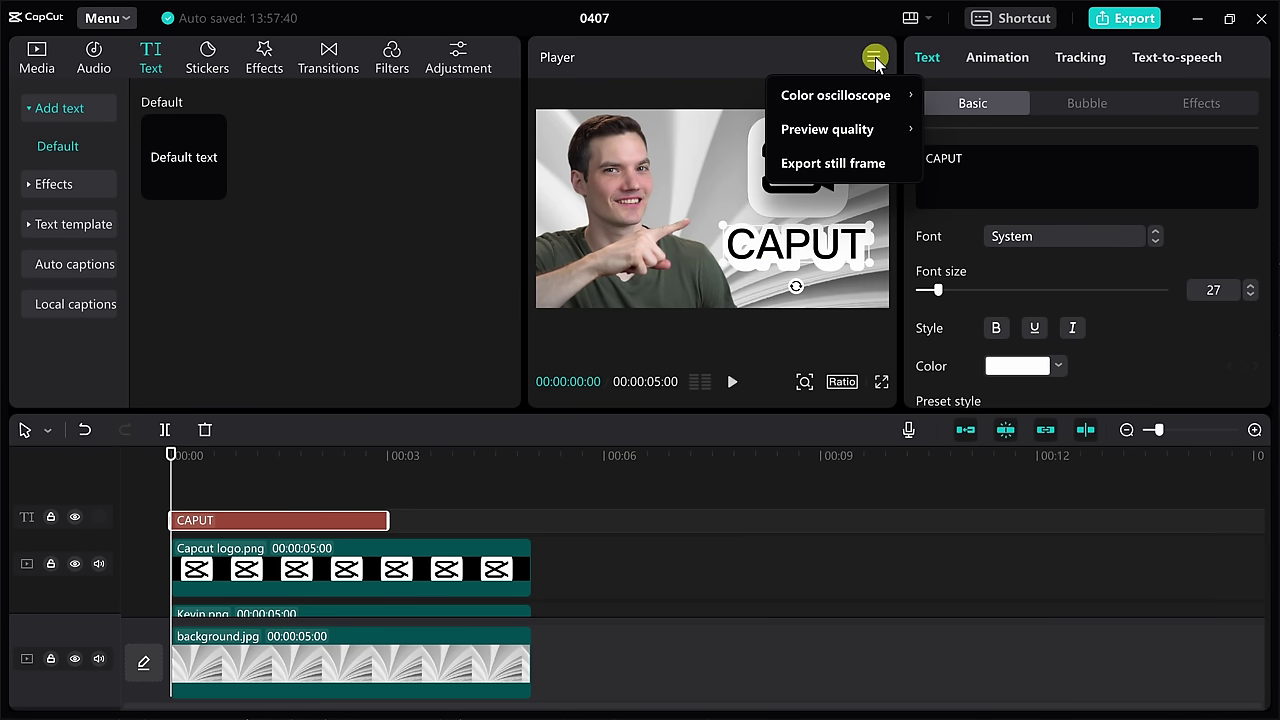
pyautogui.click(835, 168)
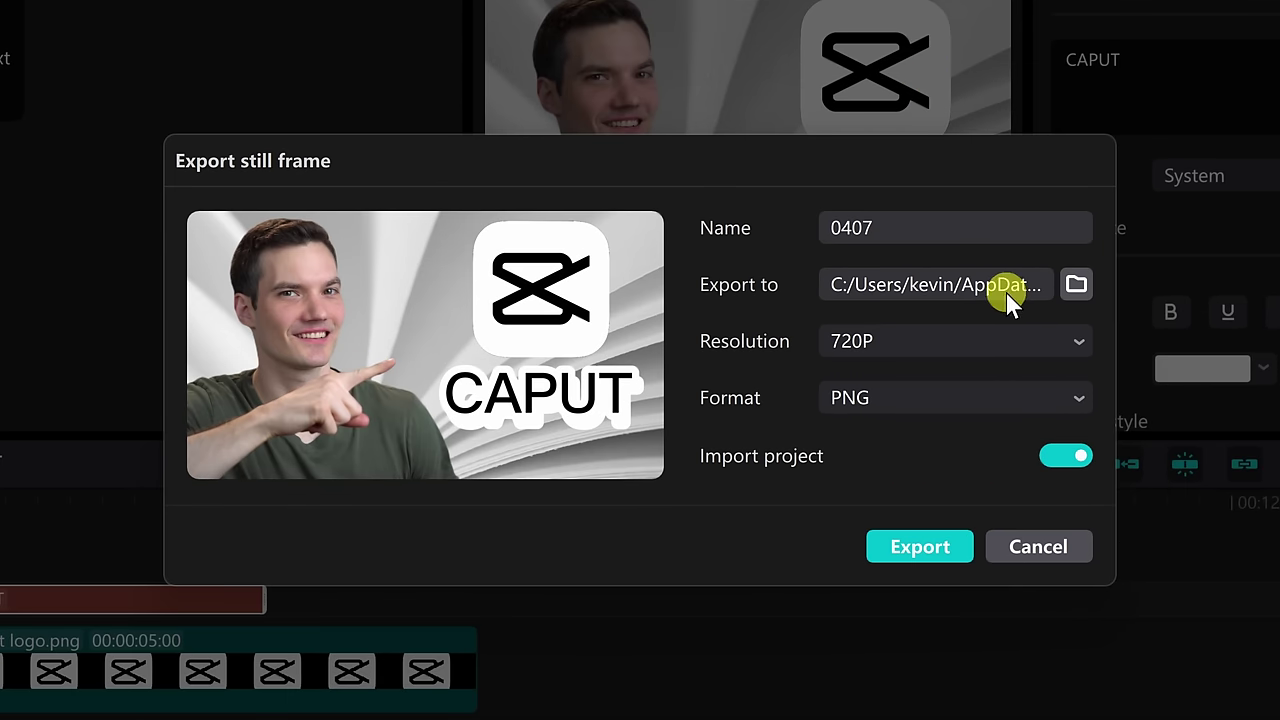
pyautogui.click(995, 341)
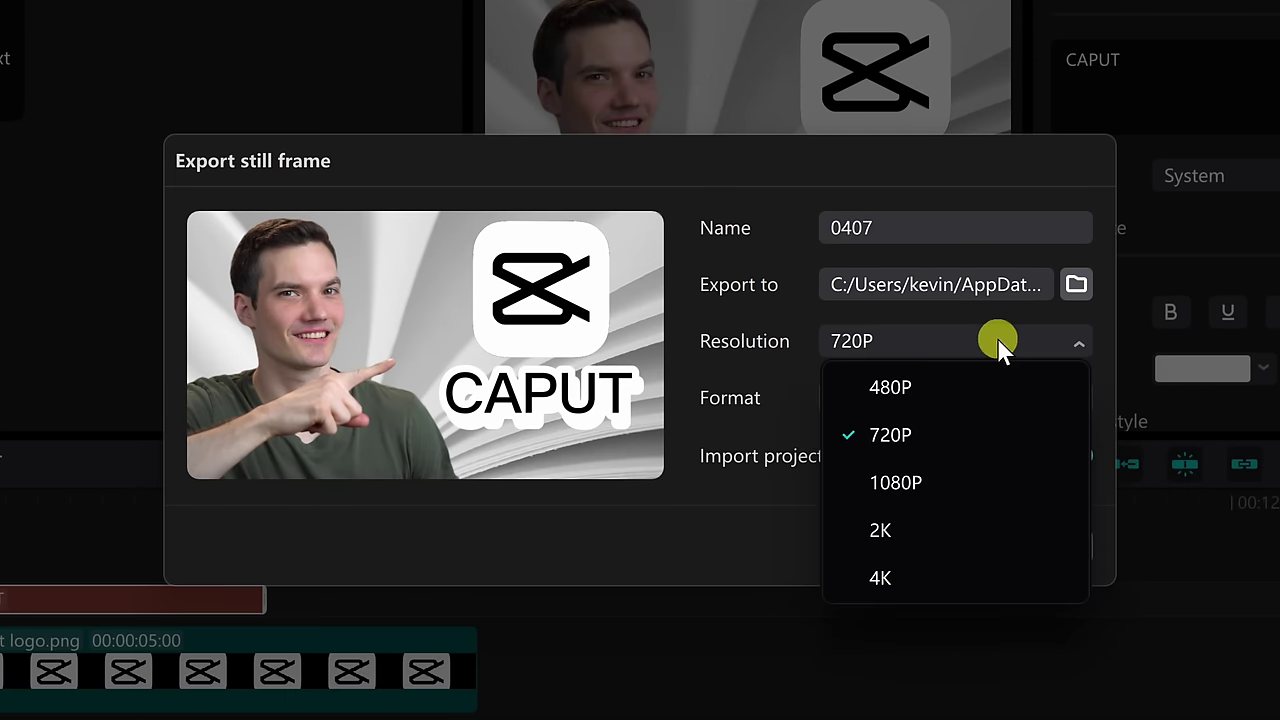
pyautogui.click(1062, 342)
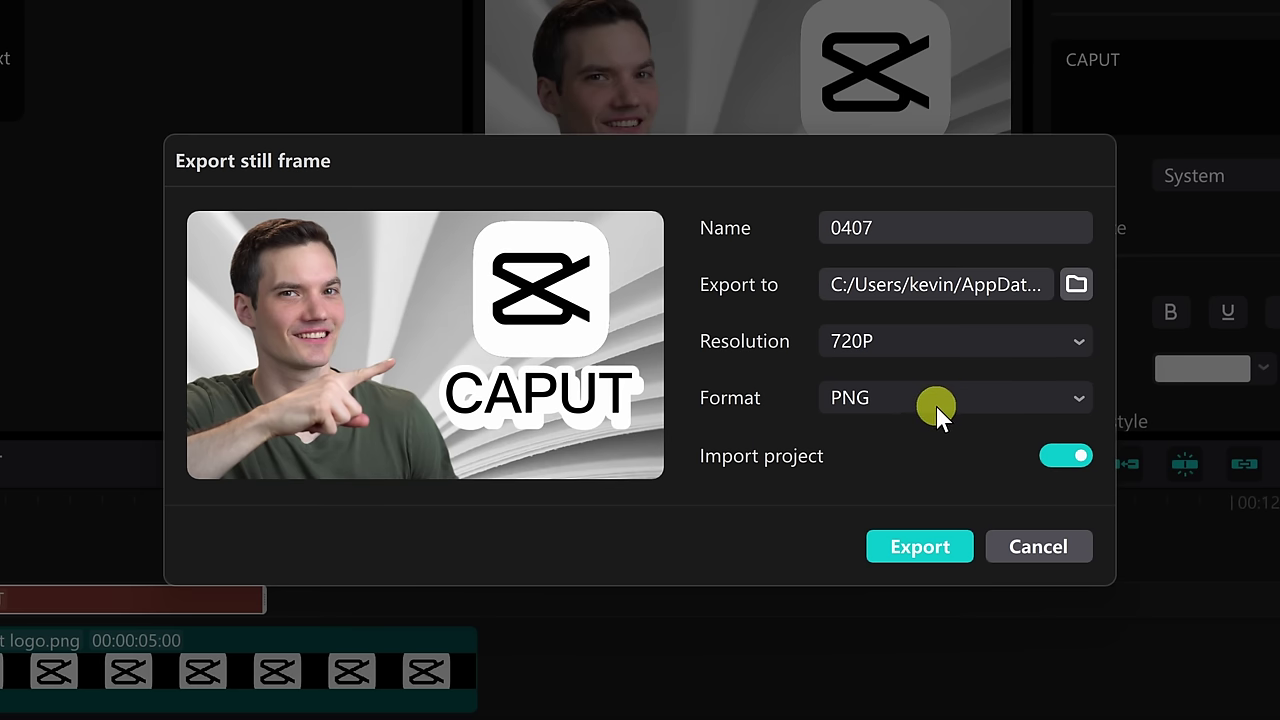
pyautogui.click(922, 549)
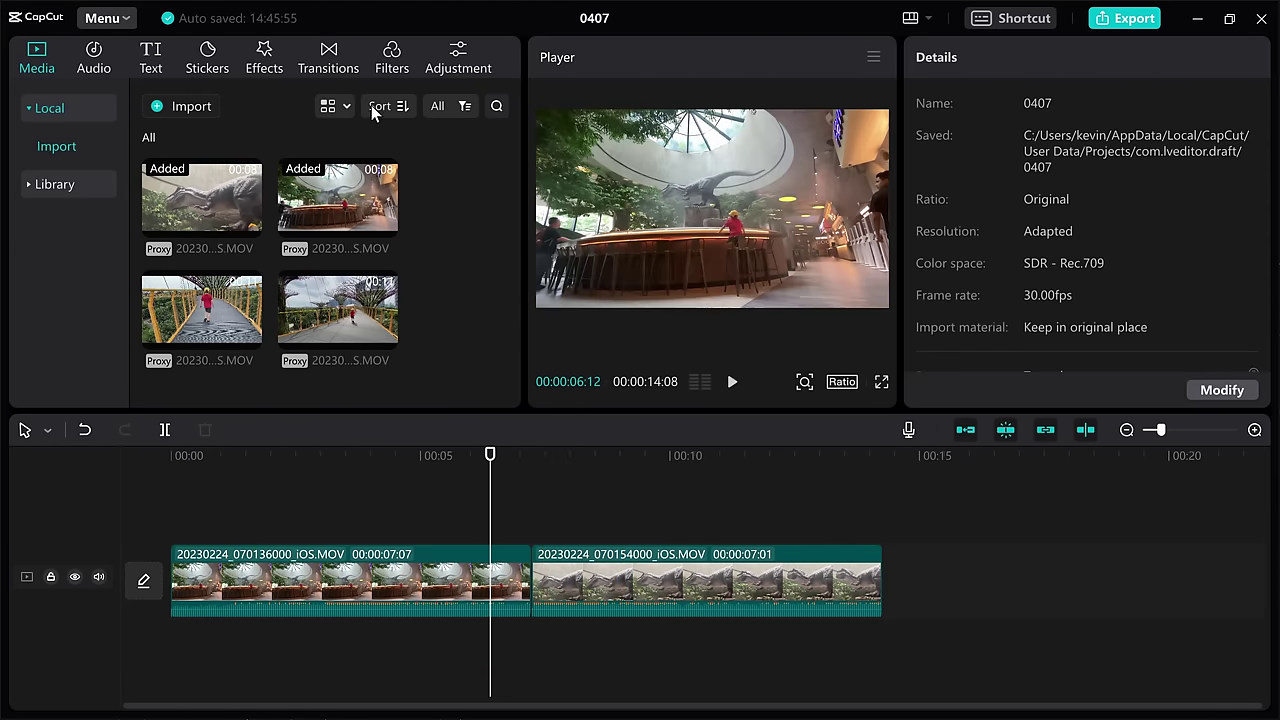
# - Add the Pull in transition at the cut between the two clips and play across it to preview the effect
pyautogui.click(328, 50)
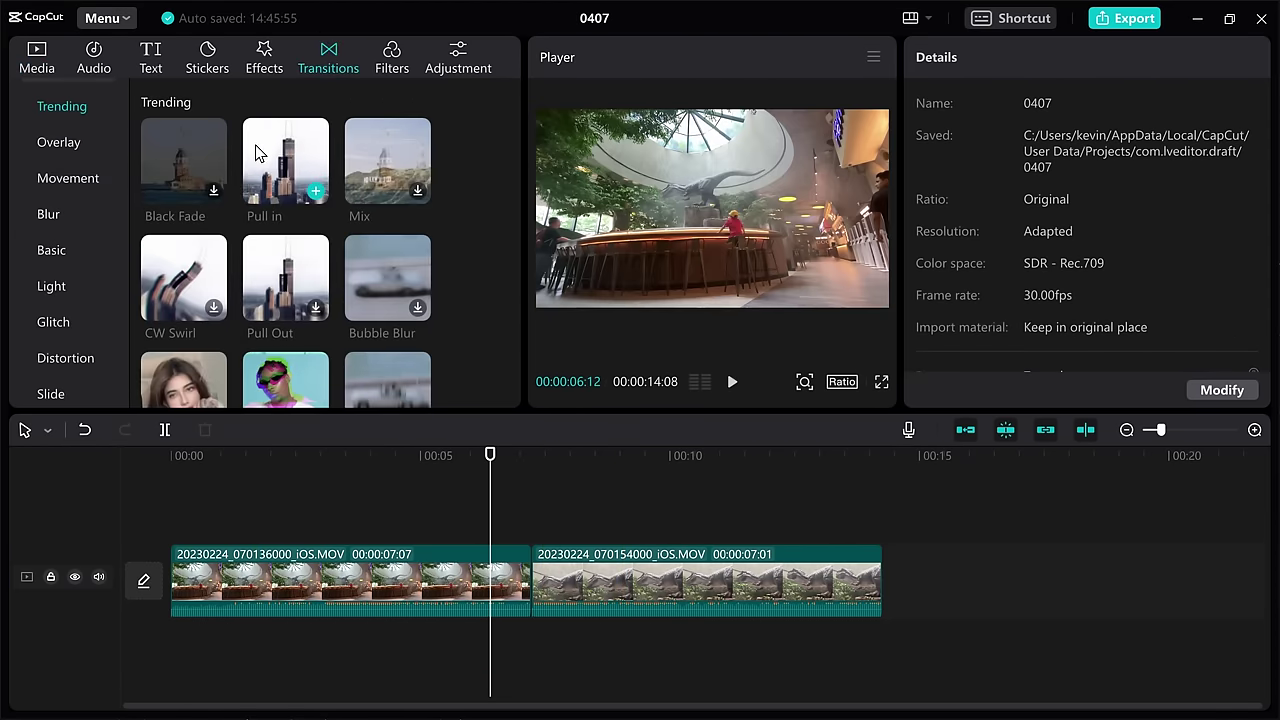
pyautogui.moveTo(256, 168)
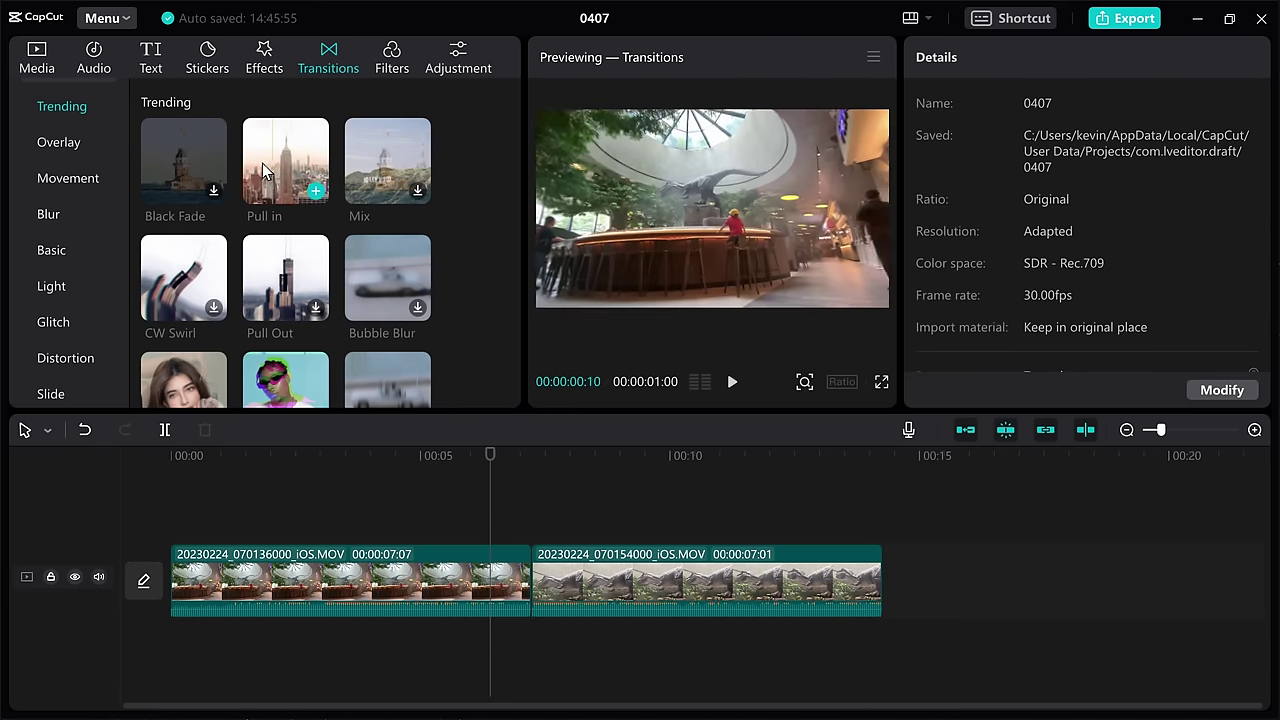
pyautogui.moveTo(287, 161); pyautogui.dragTo(543, 590)
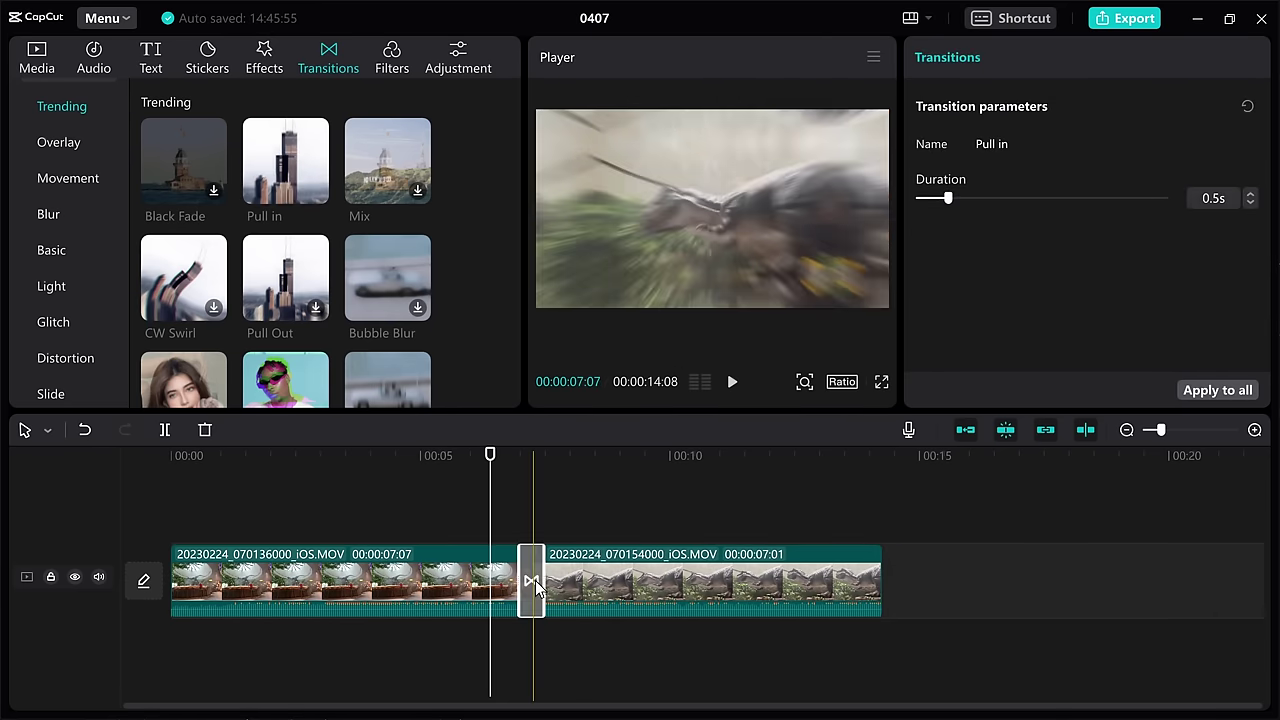
pyautogui.click(498, 456)
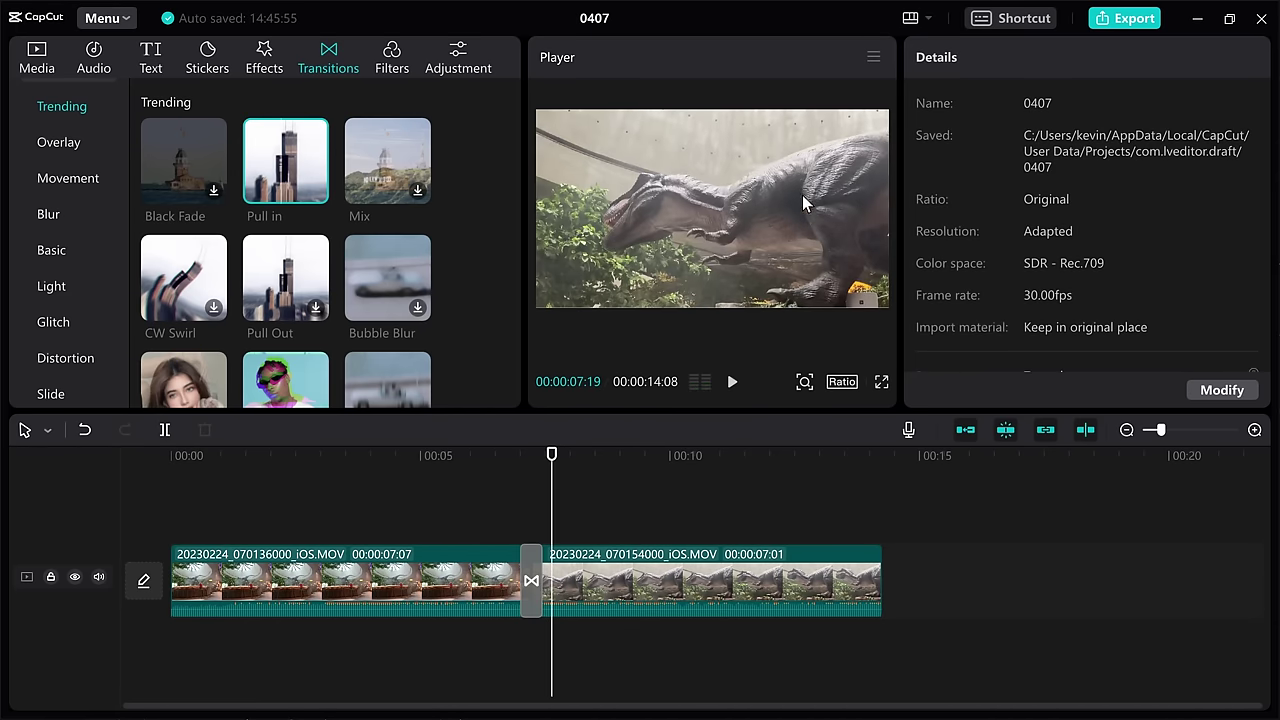
pyautogui.press('space')
pyautogui.click(471, 456)
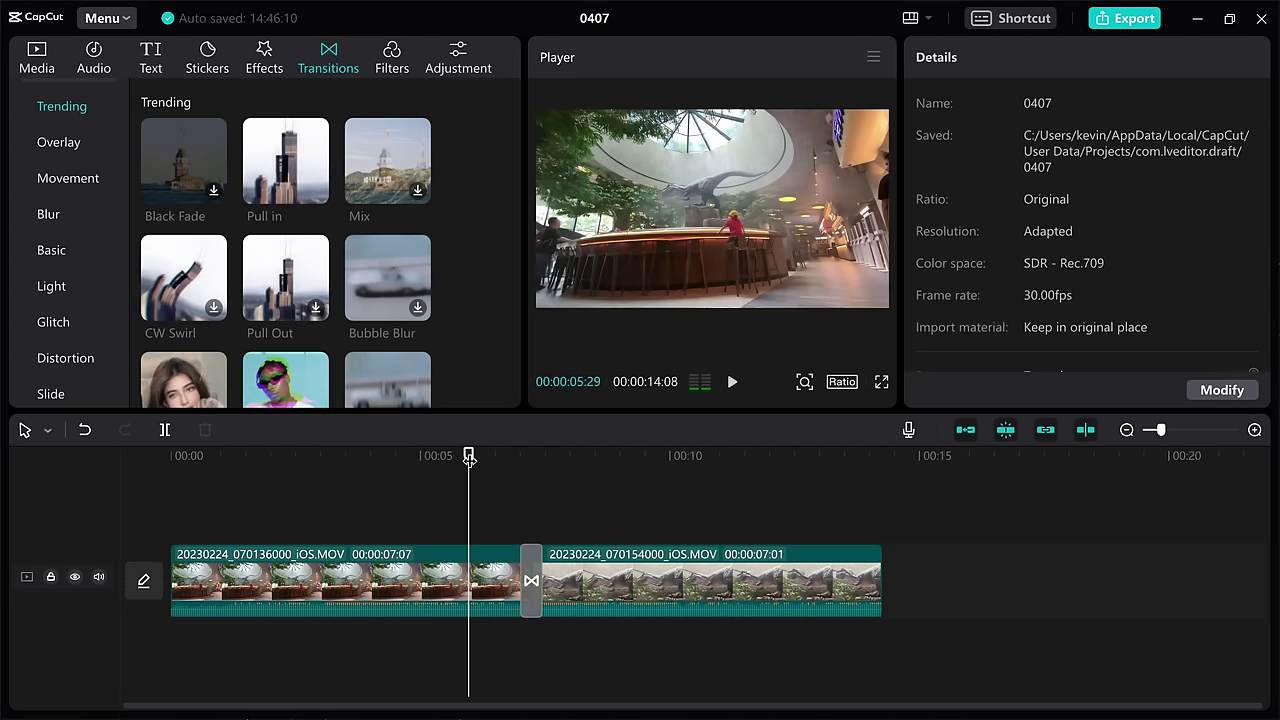
pyautogui.press('space')
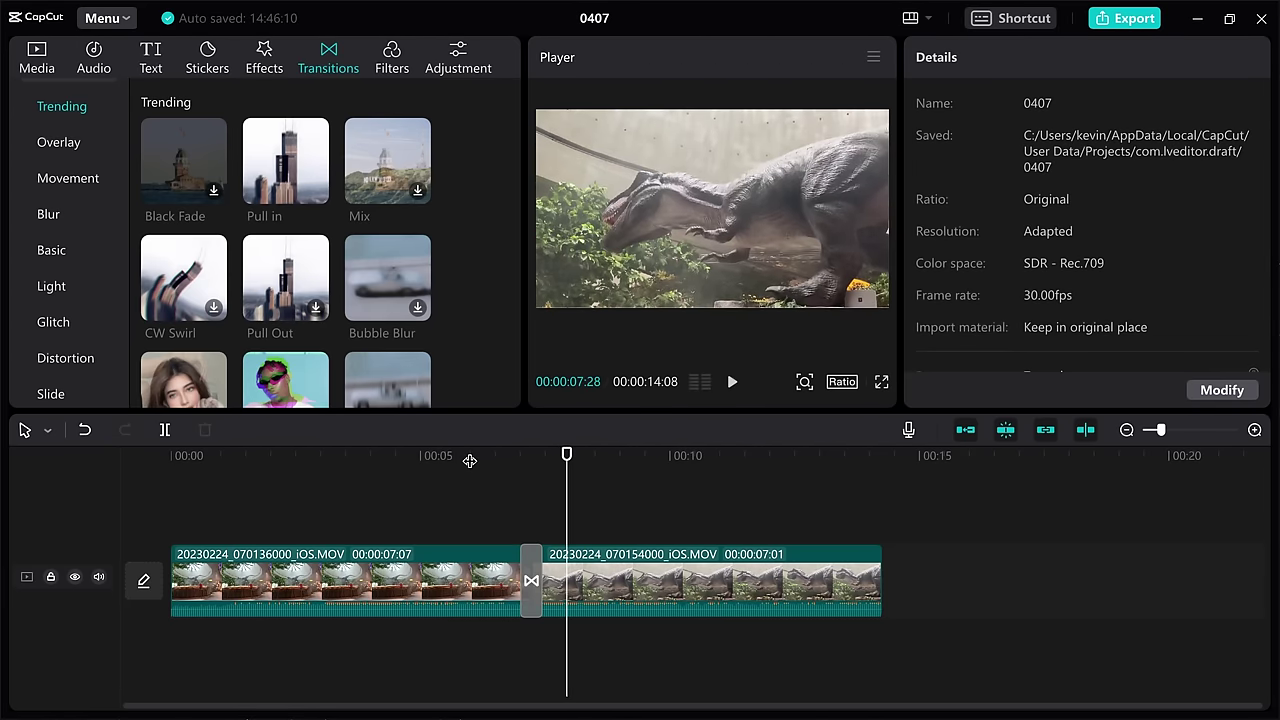
# - Search the sound effects library for WHOOSH
pyautogui.click(98, 58)
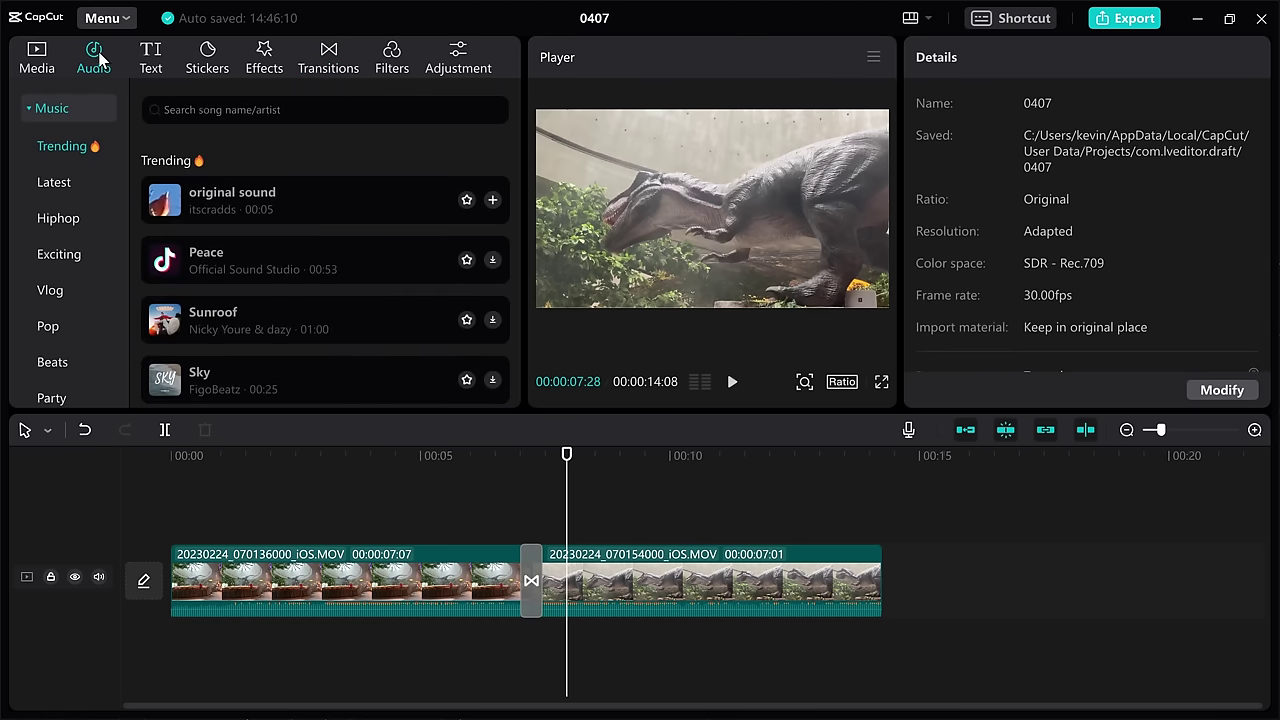
pyautogui.click(27, 110)
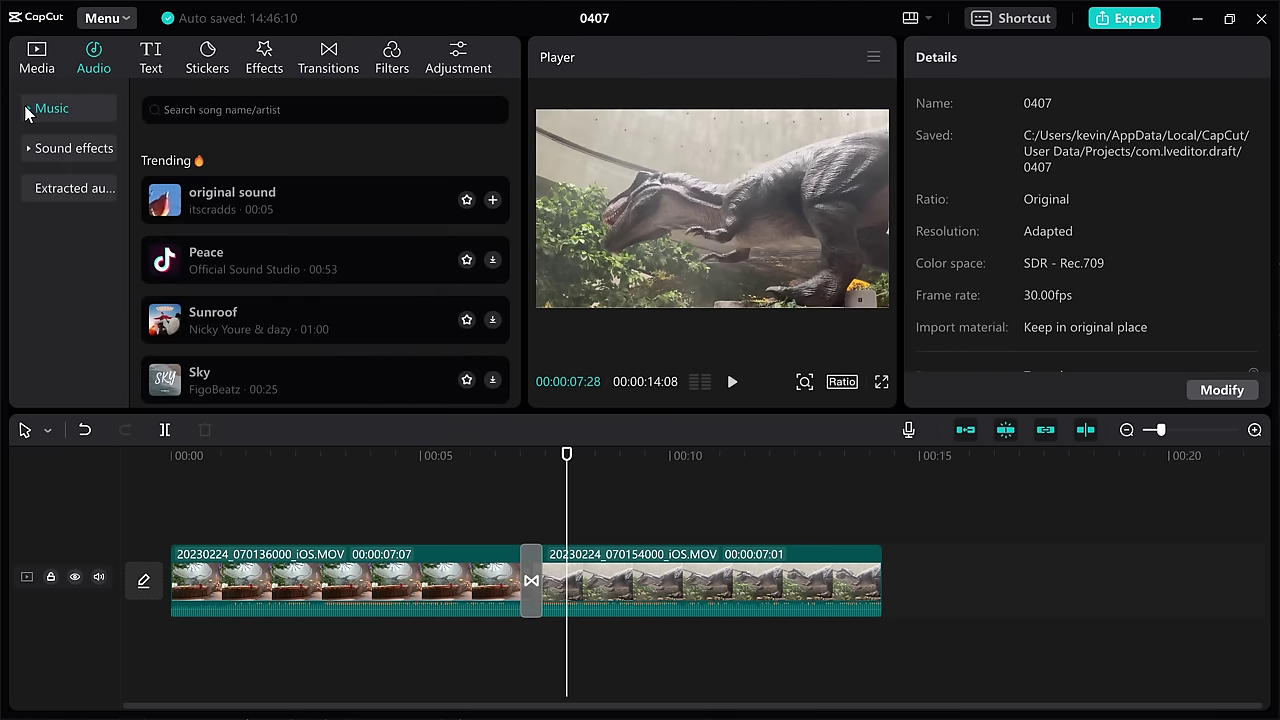
pyautogui.click(48, 150)
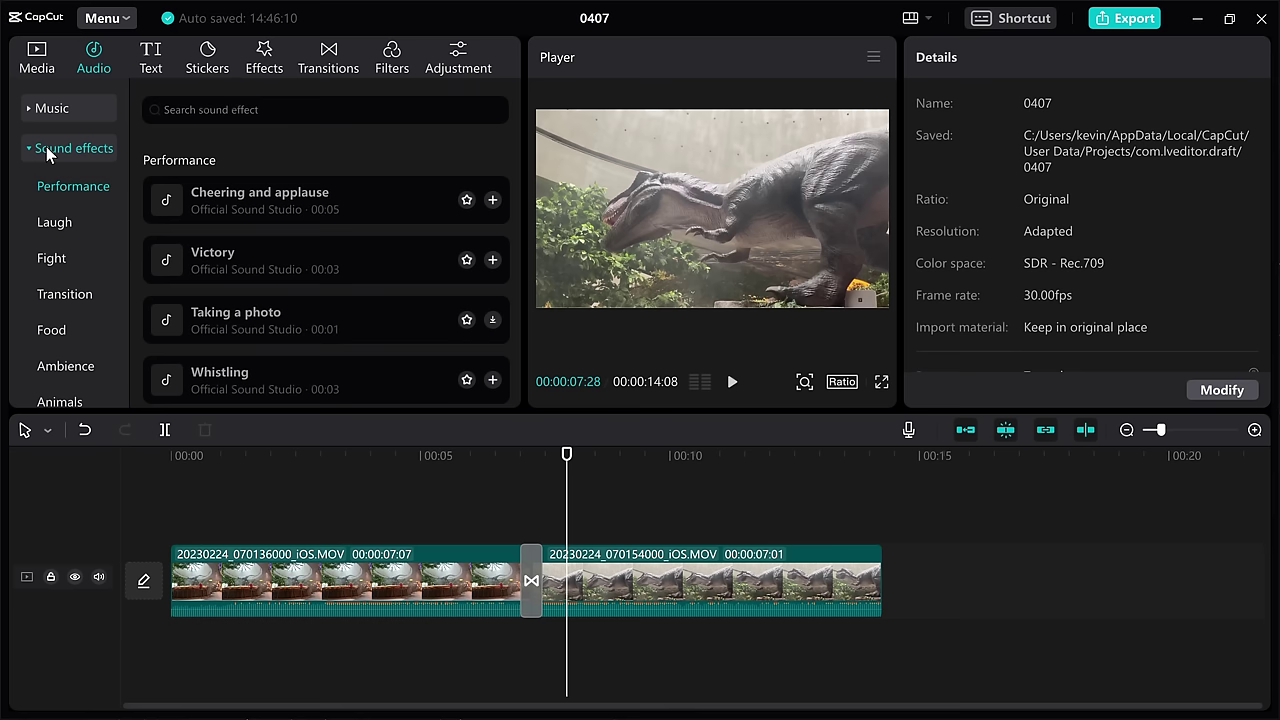
pyautogui.click(227, 104)
pyautogui.write('WHOOSH')
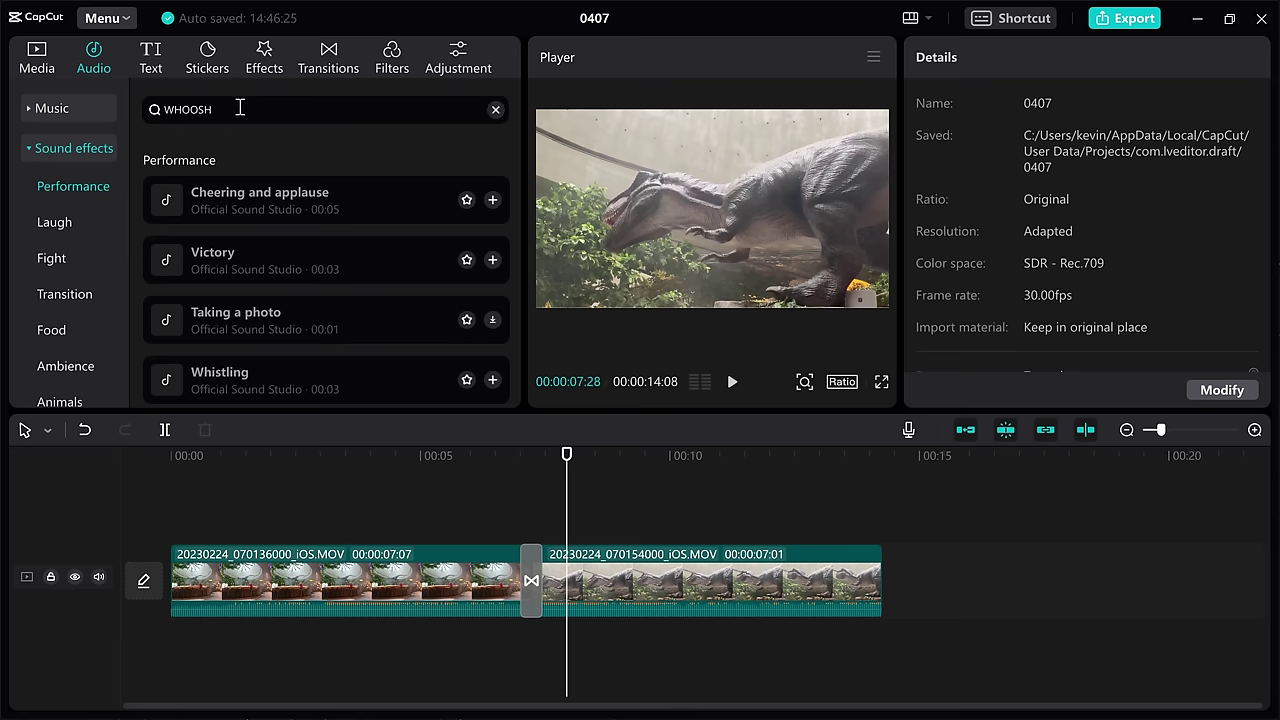
pyautogui.press('Return')
# - Audition woosh sounds from the results and place Crashing woosh on a new audio track, starting at the transition's beginning
pyautogui.scroll(-10, 255, 187)
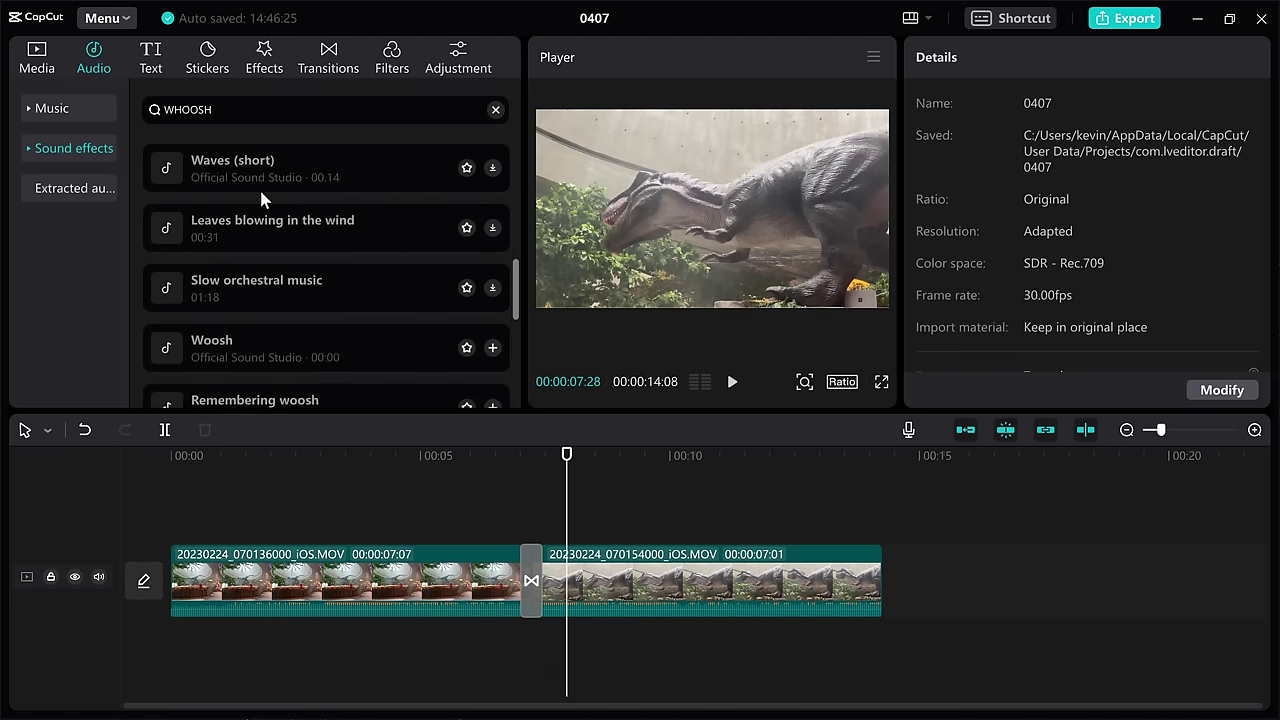
pyautogui.scroll(-5, 261, 190)
pyautogui.click(327, 260)
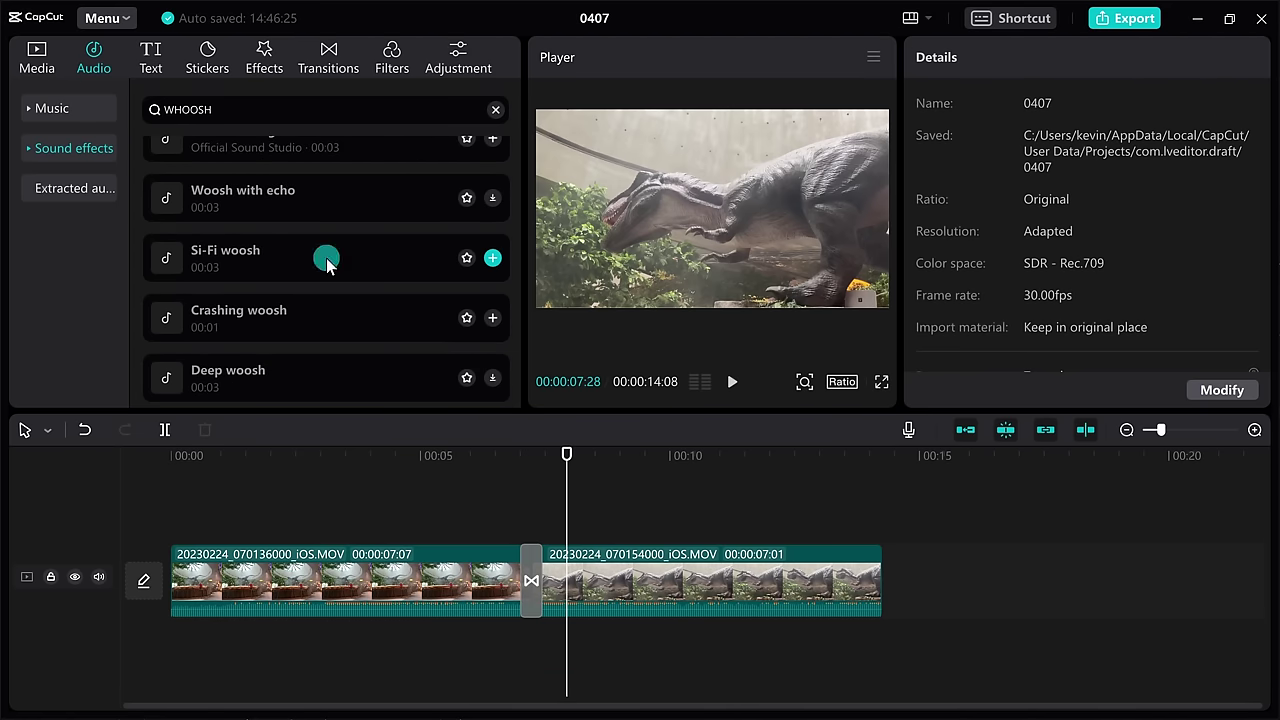
pyautogui.click(161, 384)
pyautogui.click(318, 313)
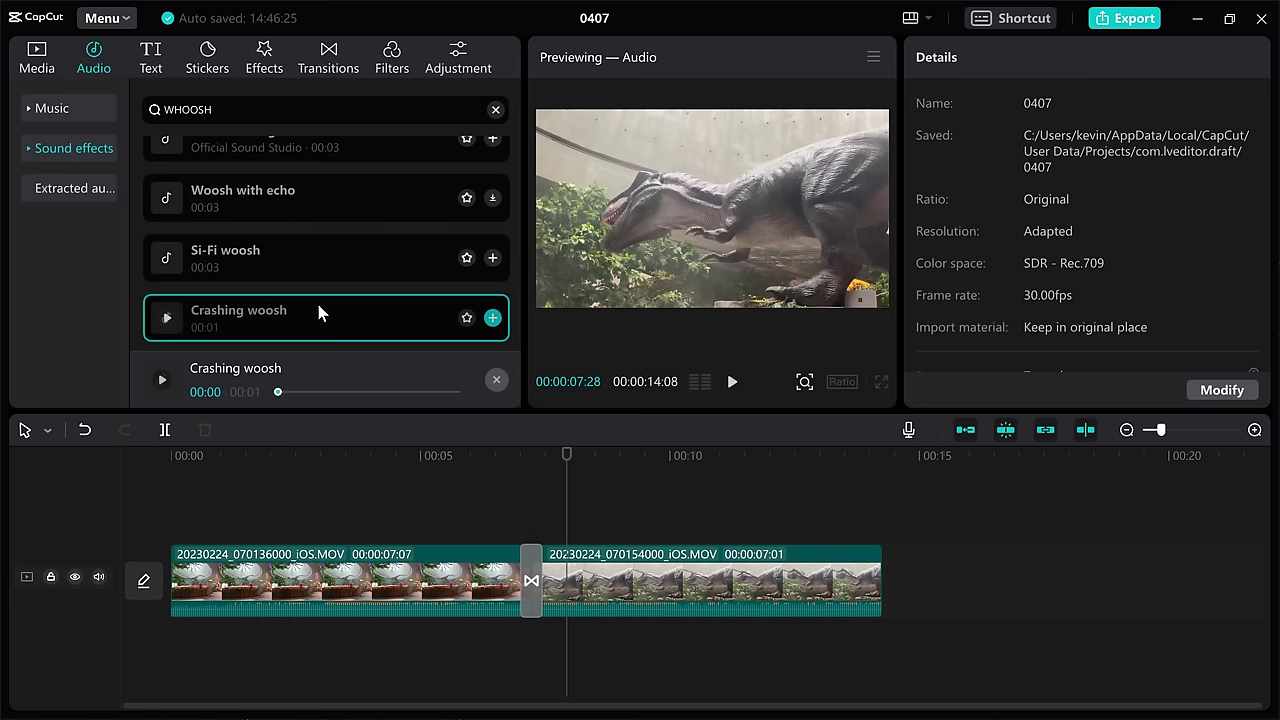
pyautogui.moveTo(313, 317); pyautogui.dragTo(525, 636)
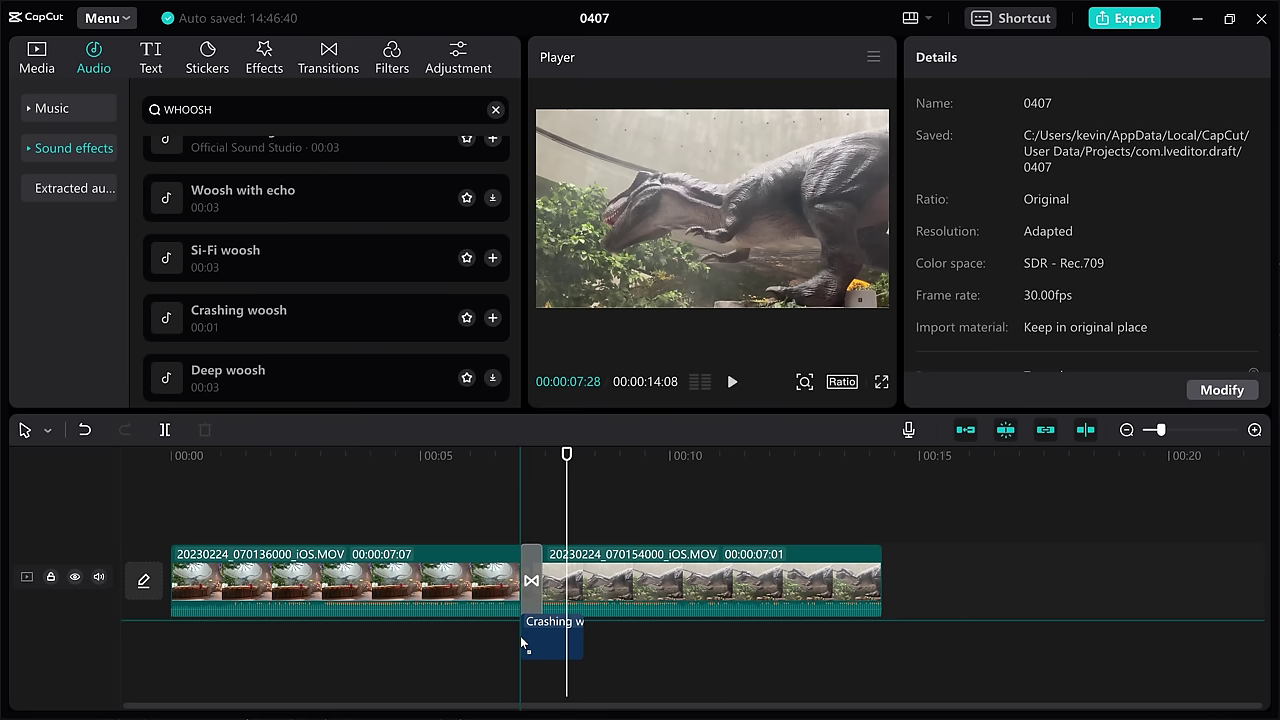
# - Play back the timeline from about 6 seconds to check the sound effect together with the transition
pyautogui.click(470, 456)
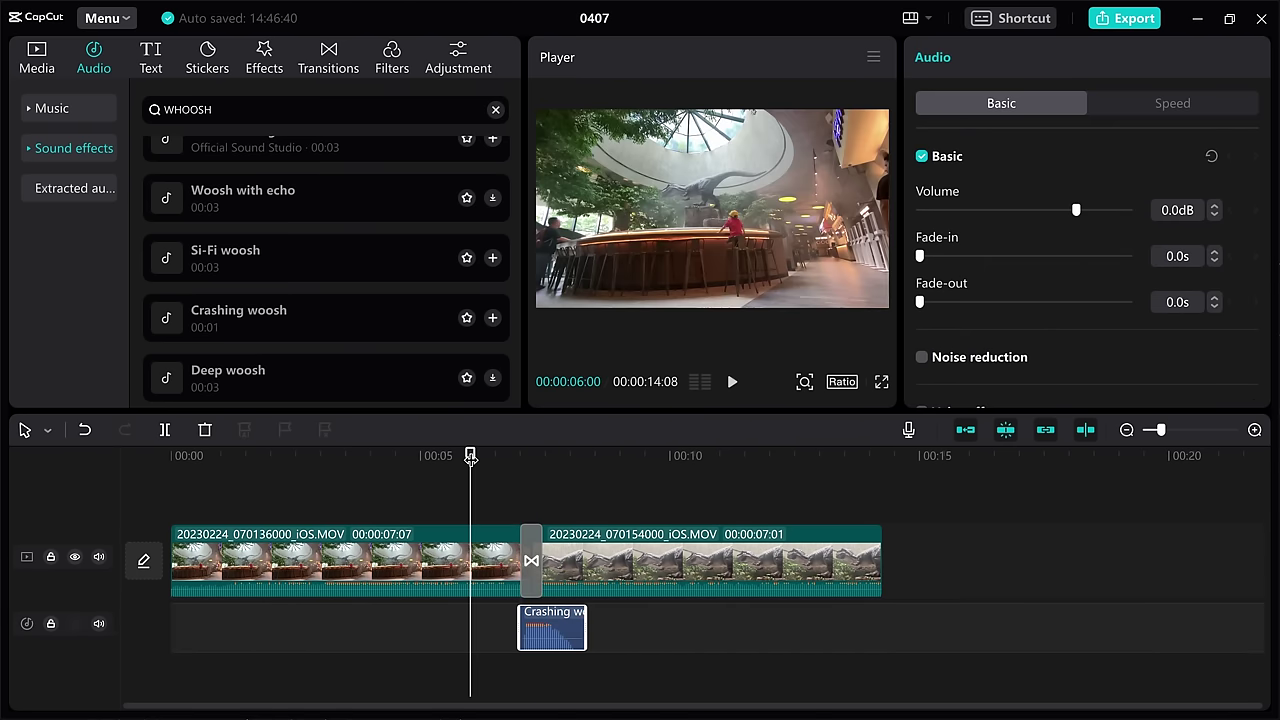
pyautogui.press('space')
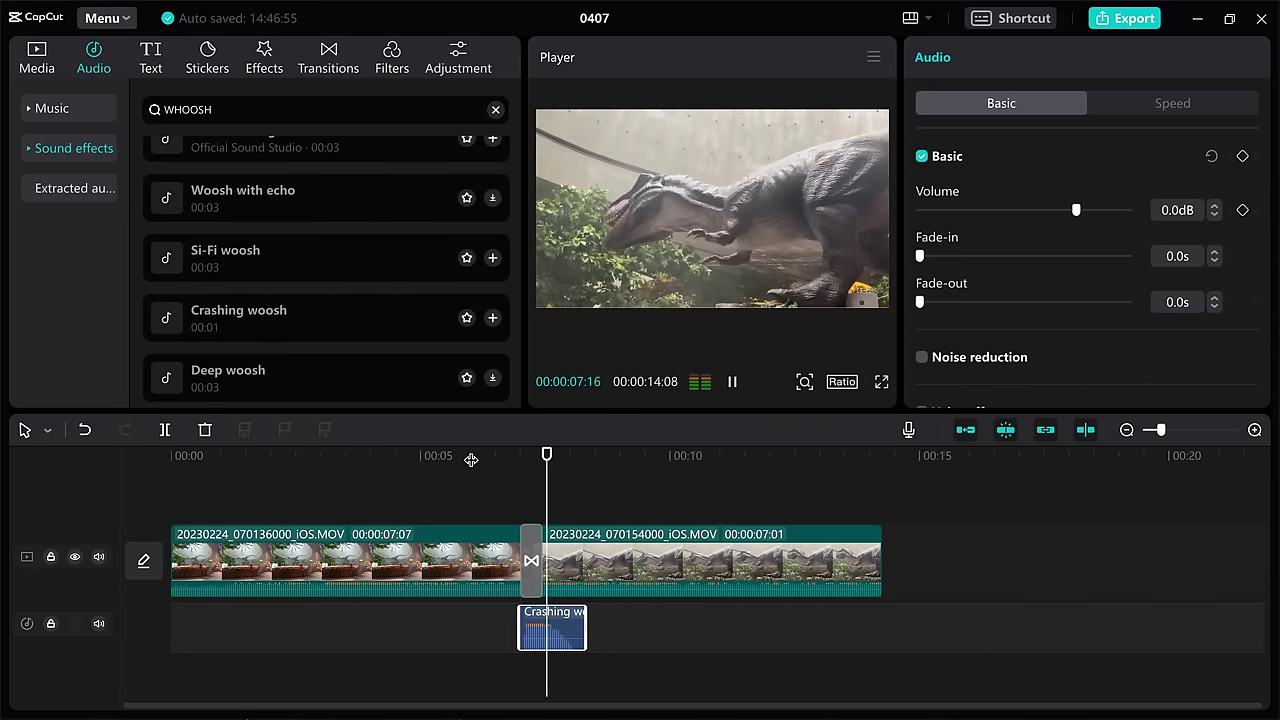
pyautogui.press('space')
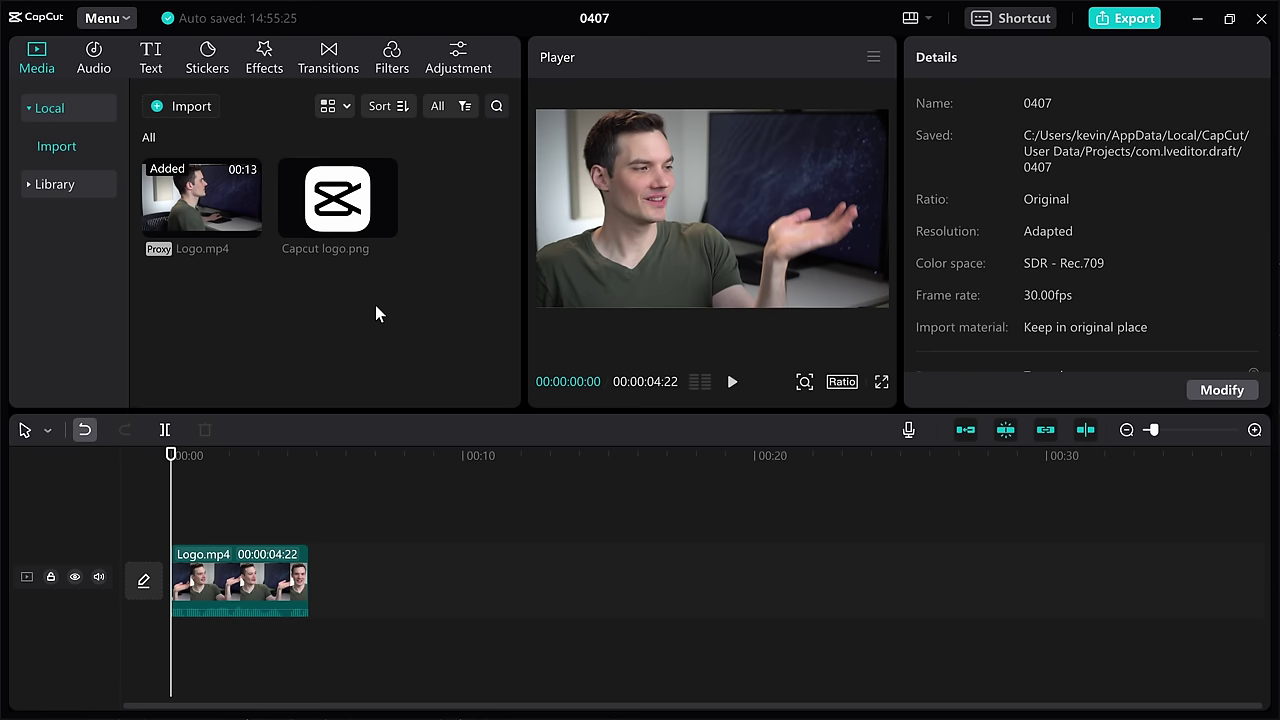
# - Add Capcut logo.png on a track above Logo.mp4 at the timeline's start, scaled down and placed above the raised hand
pyautogui.moveTo(171, 456); pyautogui.dragTo(135, 450)
pyautogui.moveTo(337, 198); pyautogui.dragTo(215, 540)
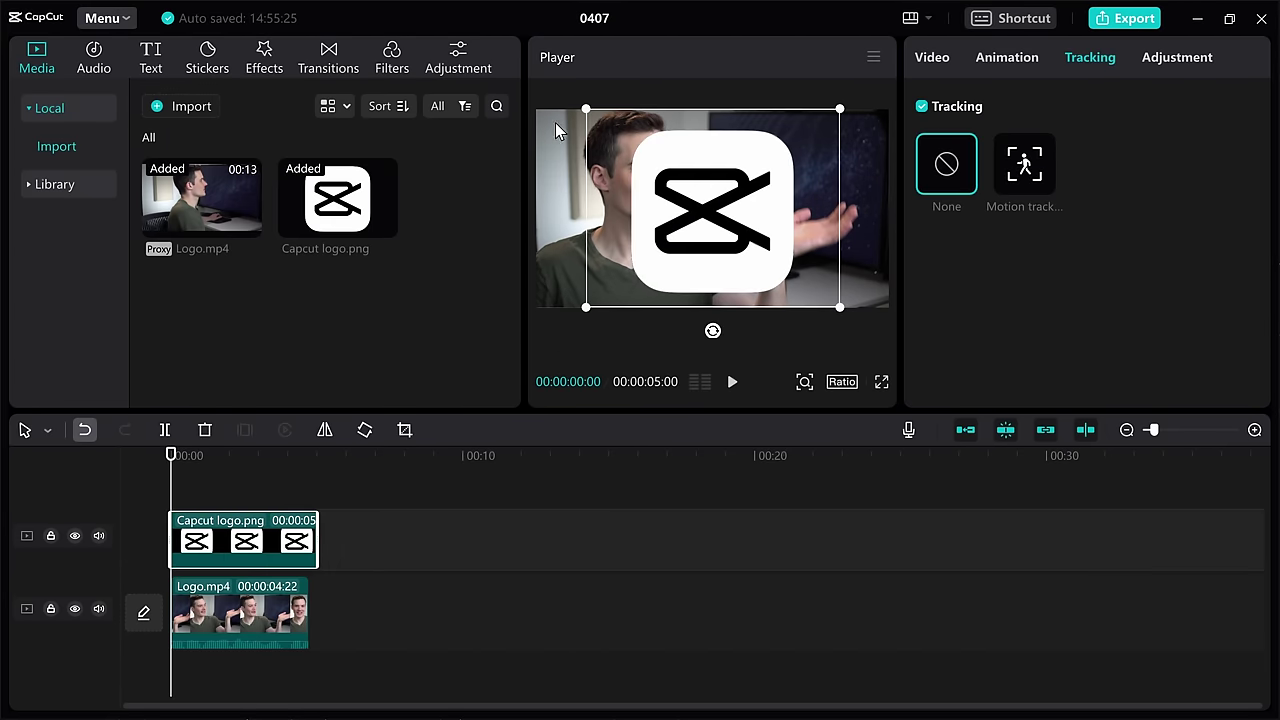
pyautogui.moveTo(589, 110); pyautogui.dragTo(803, 160)
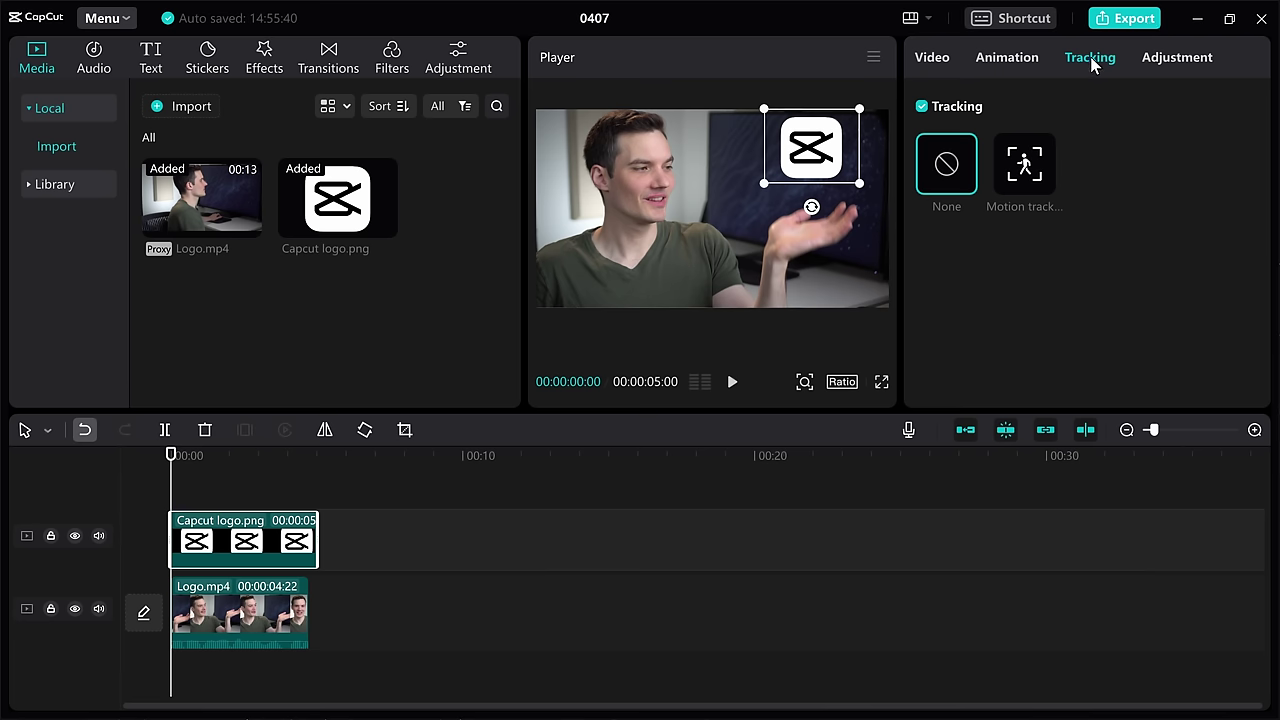
# - Apply motion tracking to the logo with the tracking box fitted around the raised hand, run the tracking, and play the result
pyautogui.click(1026, 180)
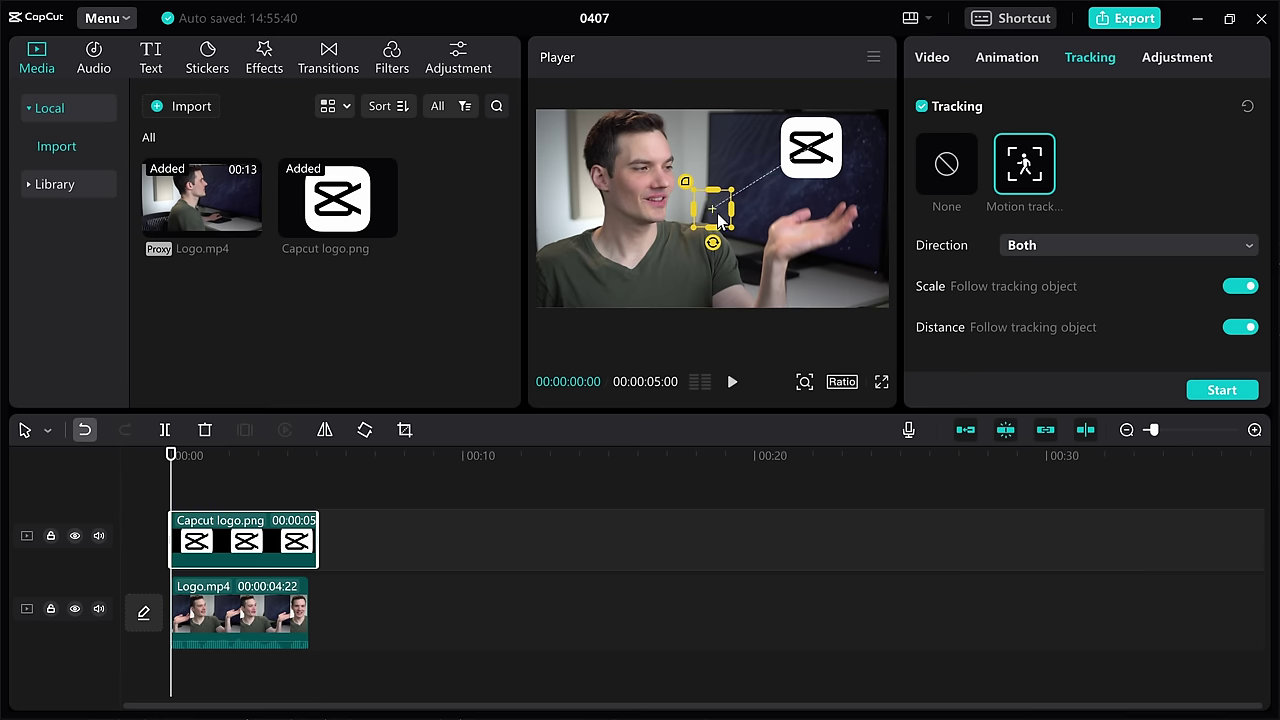
pyautogui.moveTo(713, 213); pyautogui.dragTo(818, 237)
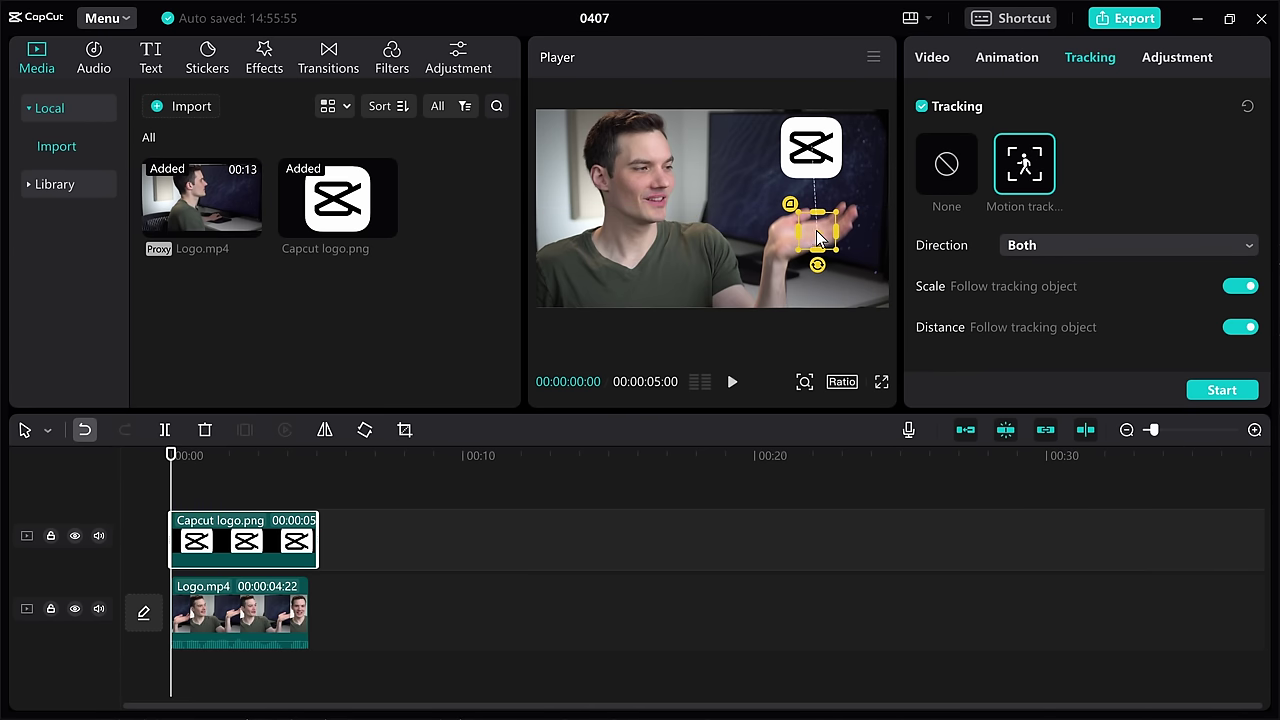
pyautogui.scroll(5, 818, 237)
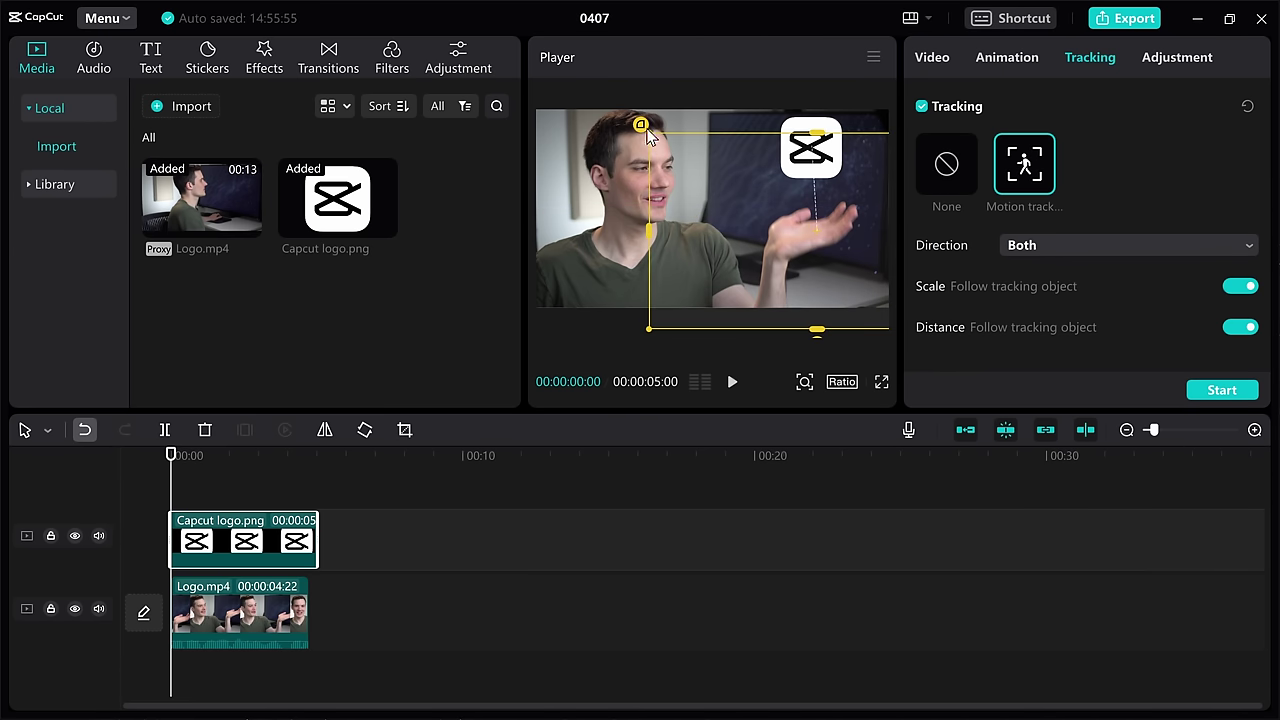
pyautogui.moveTo(649, 336); pyautogui.dragTo(783, 239)
pyautogui.moveTo(762, 240); pyautogui.dragTo(751, 240)
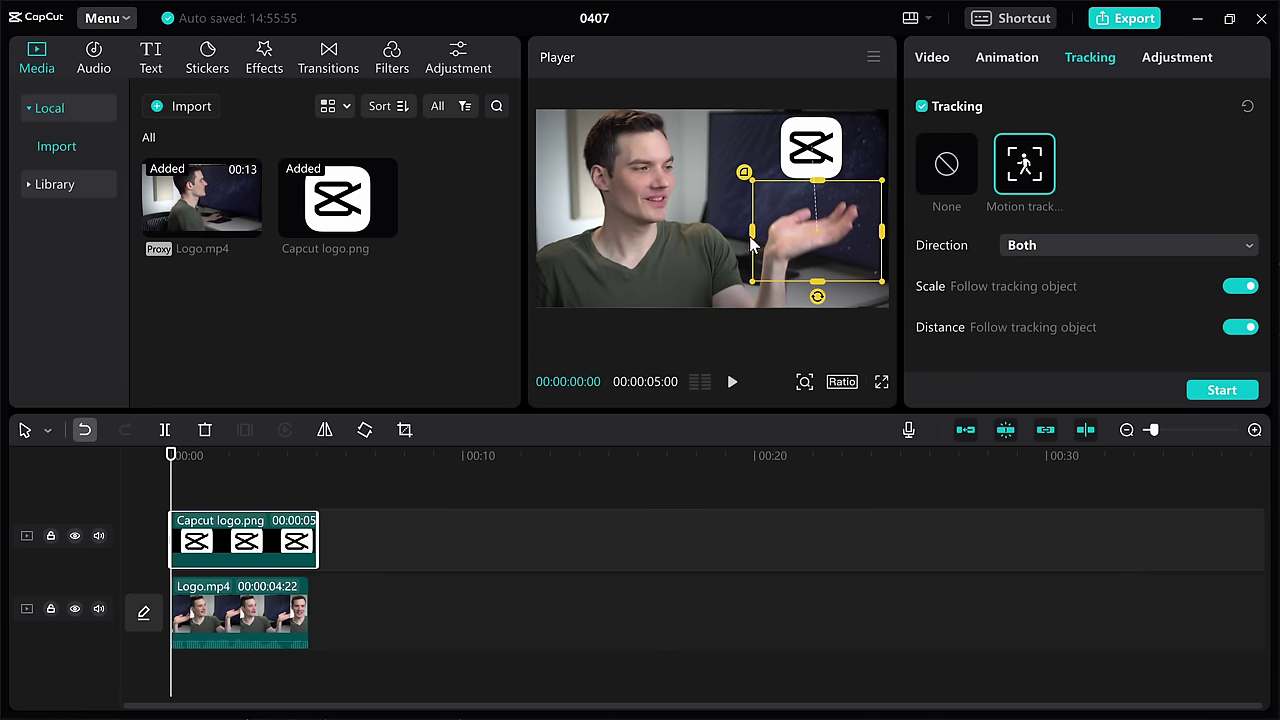
pyautogui.click(815, 248)
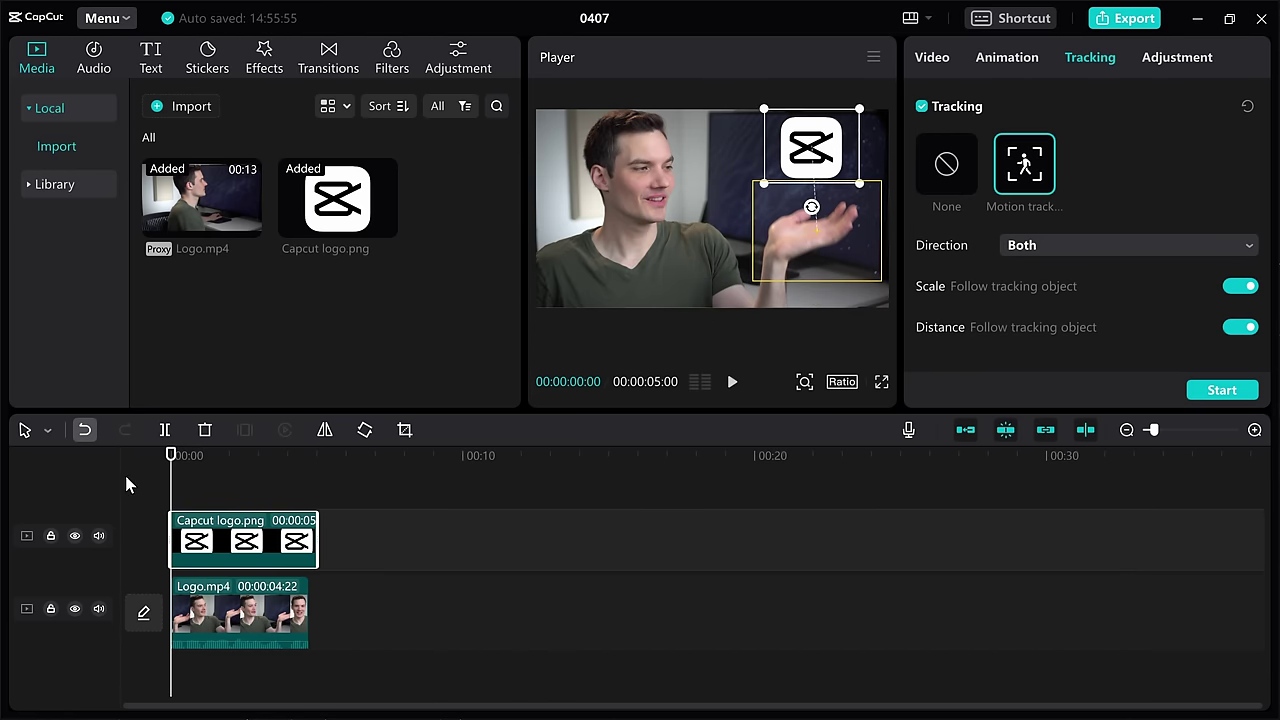
pyautogui.click(1224, 391)
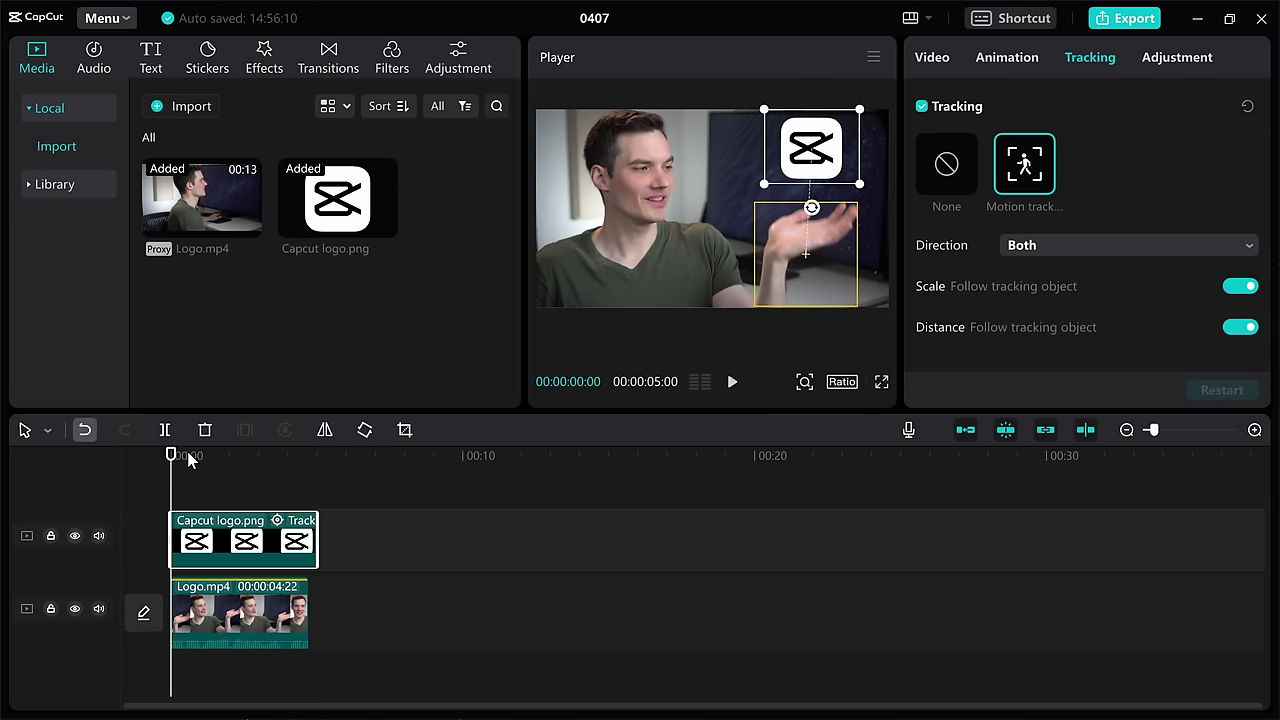
pyautogui.press('space')
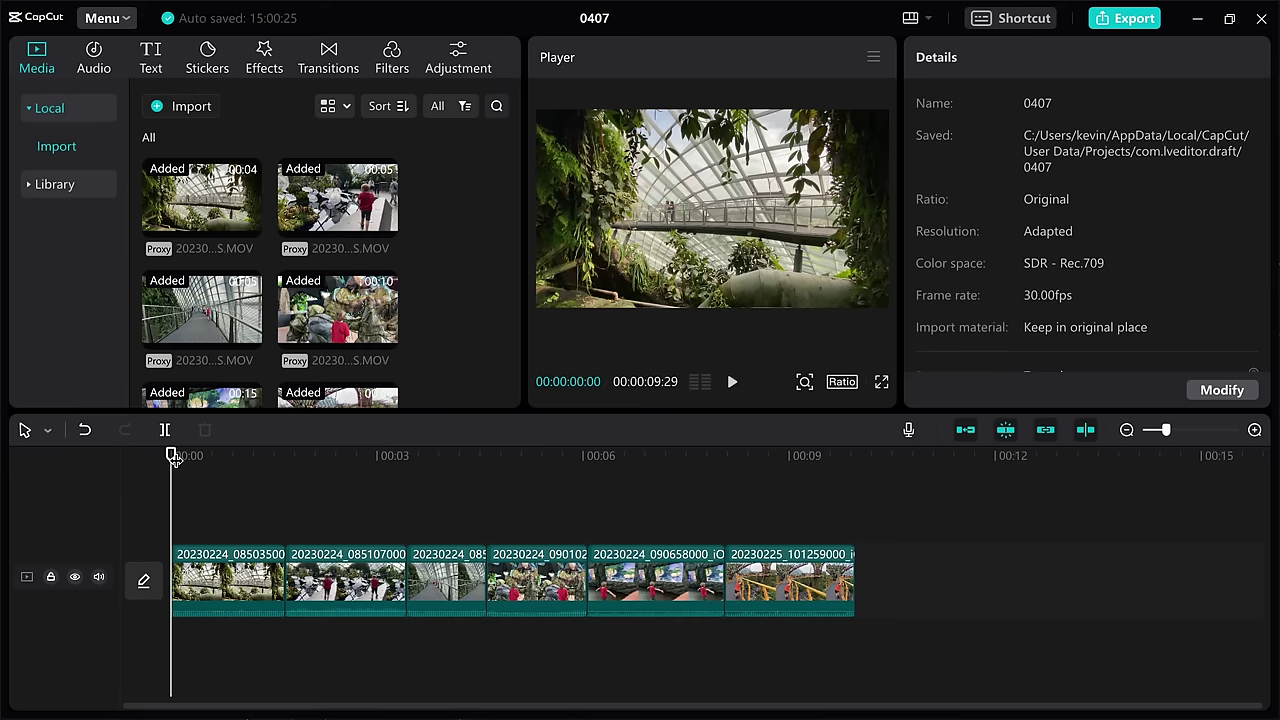
# - Record a voiceover of about 6 seconds from the timeline's start, using In 1-2 (MOTU M Series) with Mute project enabled
pyautogui.moveTo(173, 458); pyautogui.dragTo(276, 458)
pyautogui.click(174, 456)
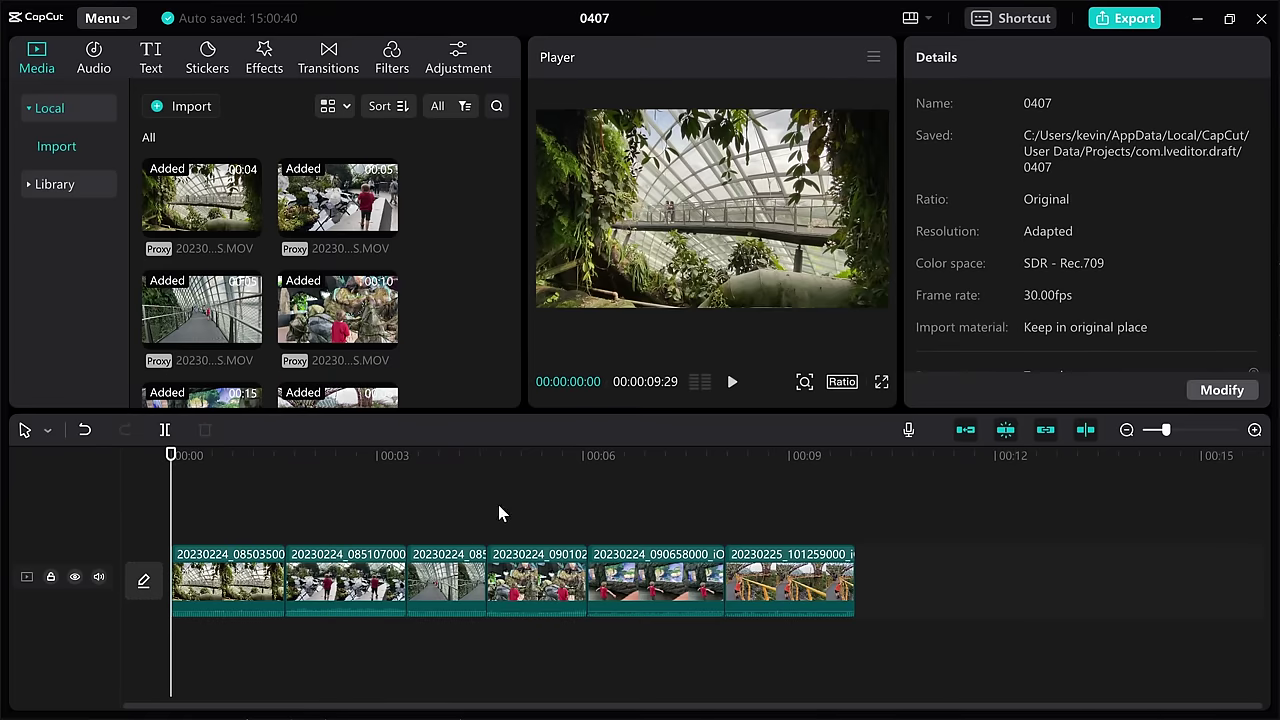
pyautogui.click(909, 430)
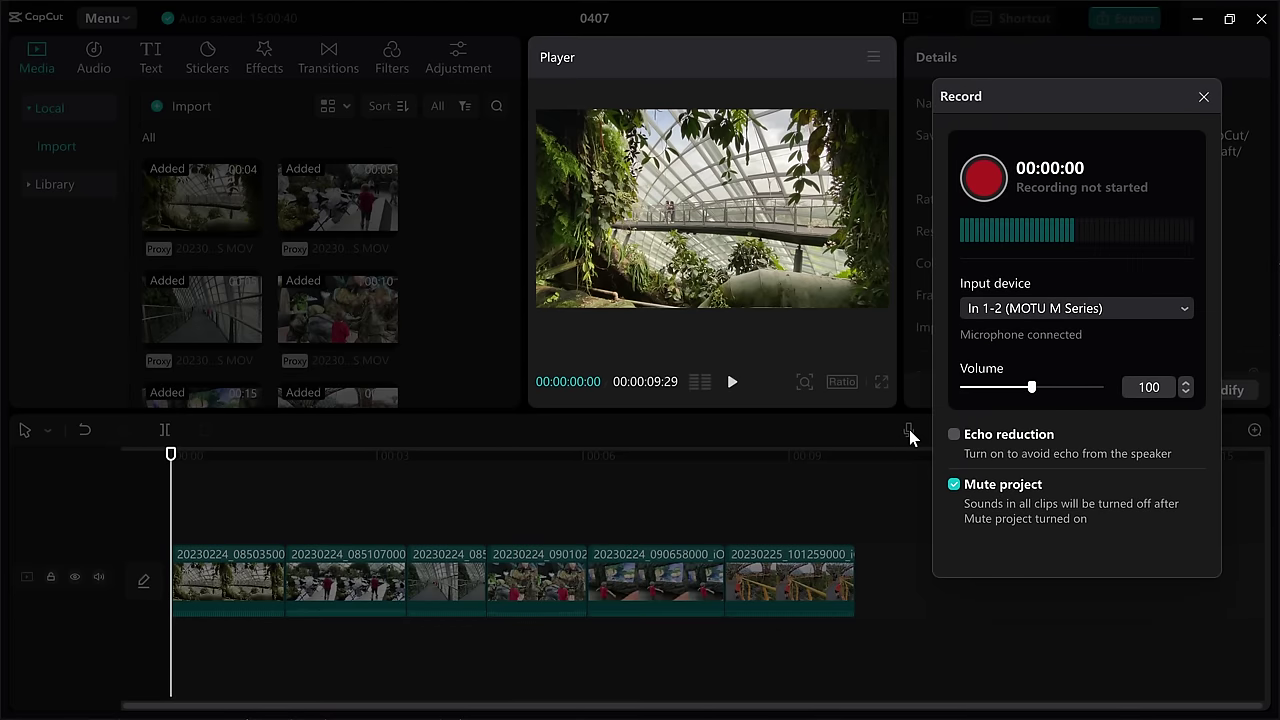
pyautogui.click(1062, 307)
pyautogui.click(1062, 307)
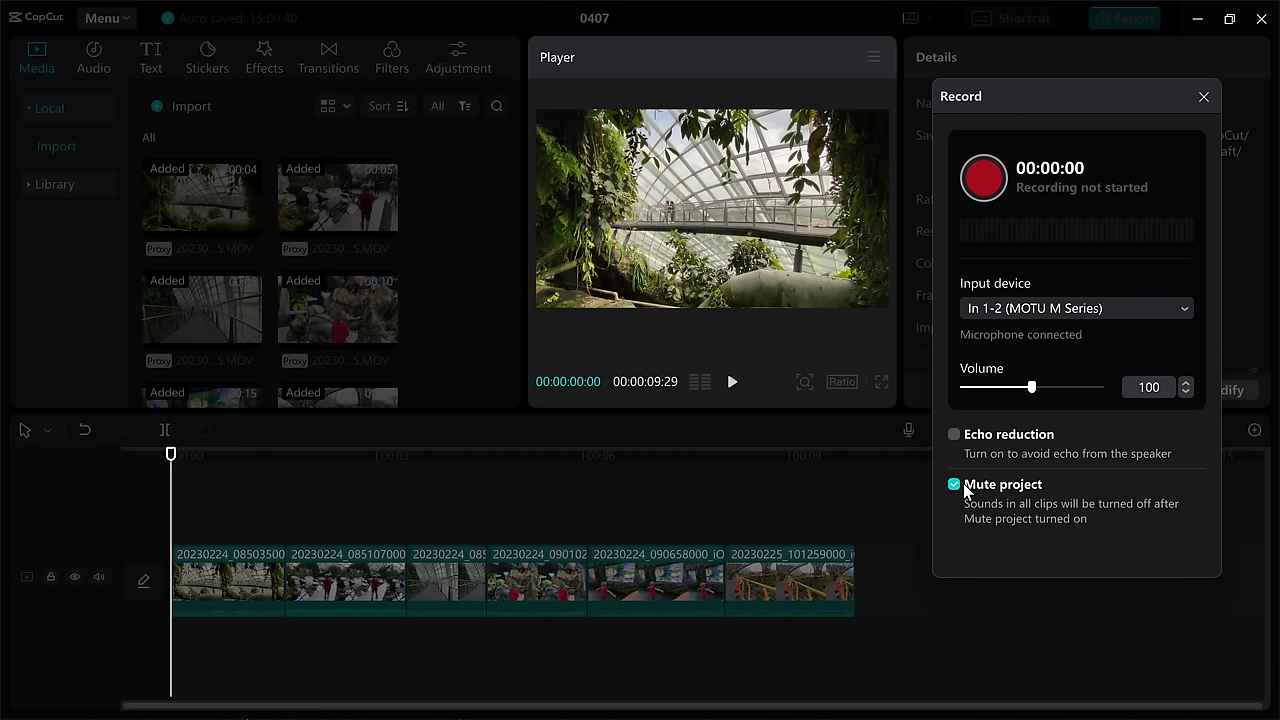
pyautogui.click(984, 177)
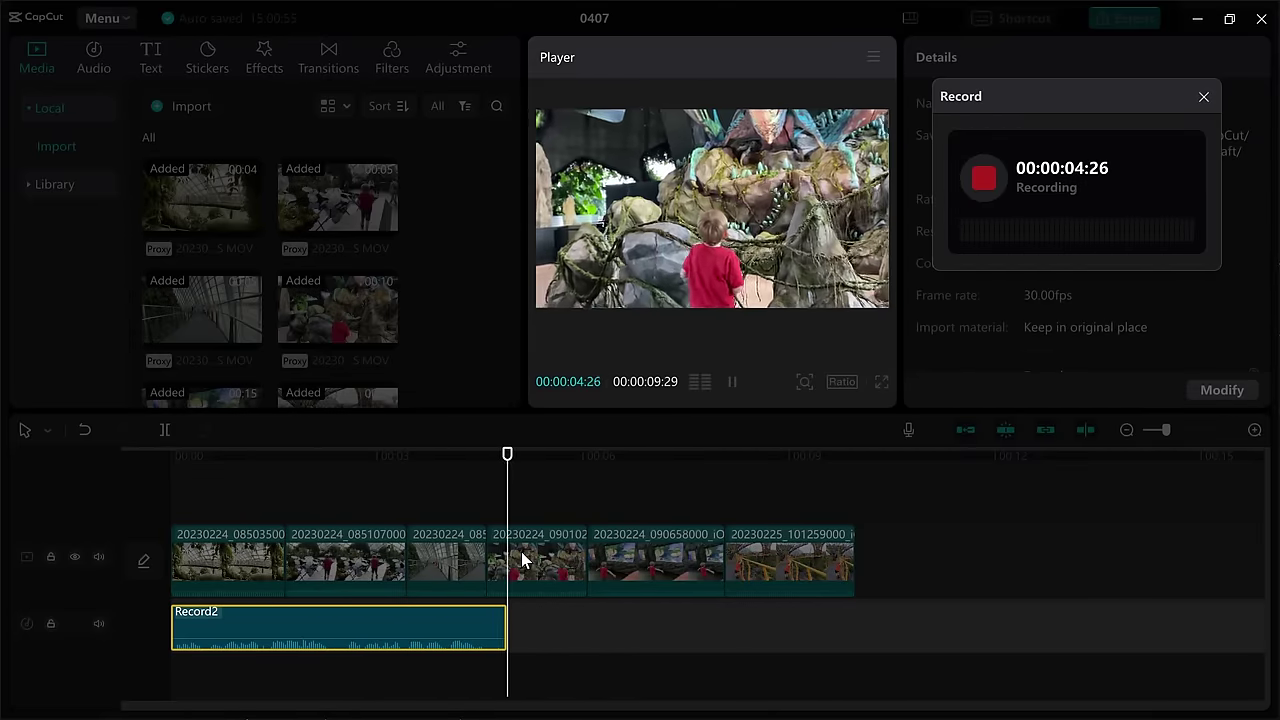
pyautogui.click(982, 178)
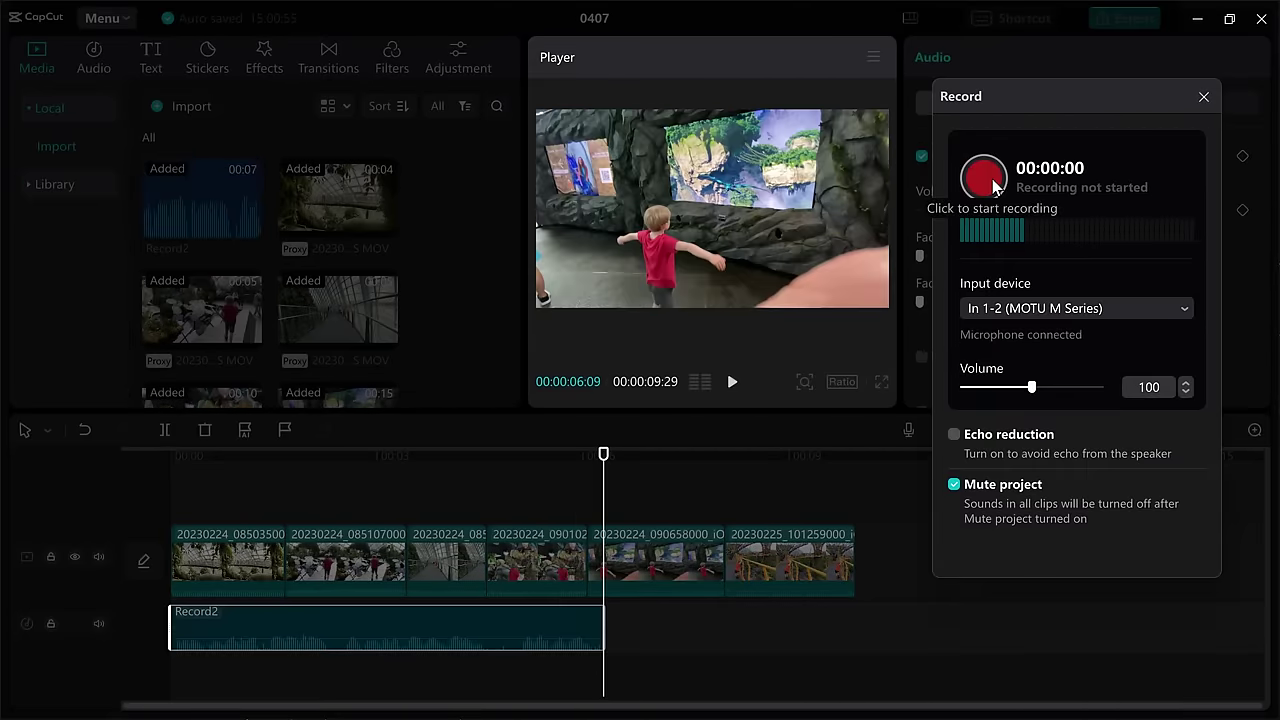
pyautogui.click(1201, 98)
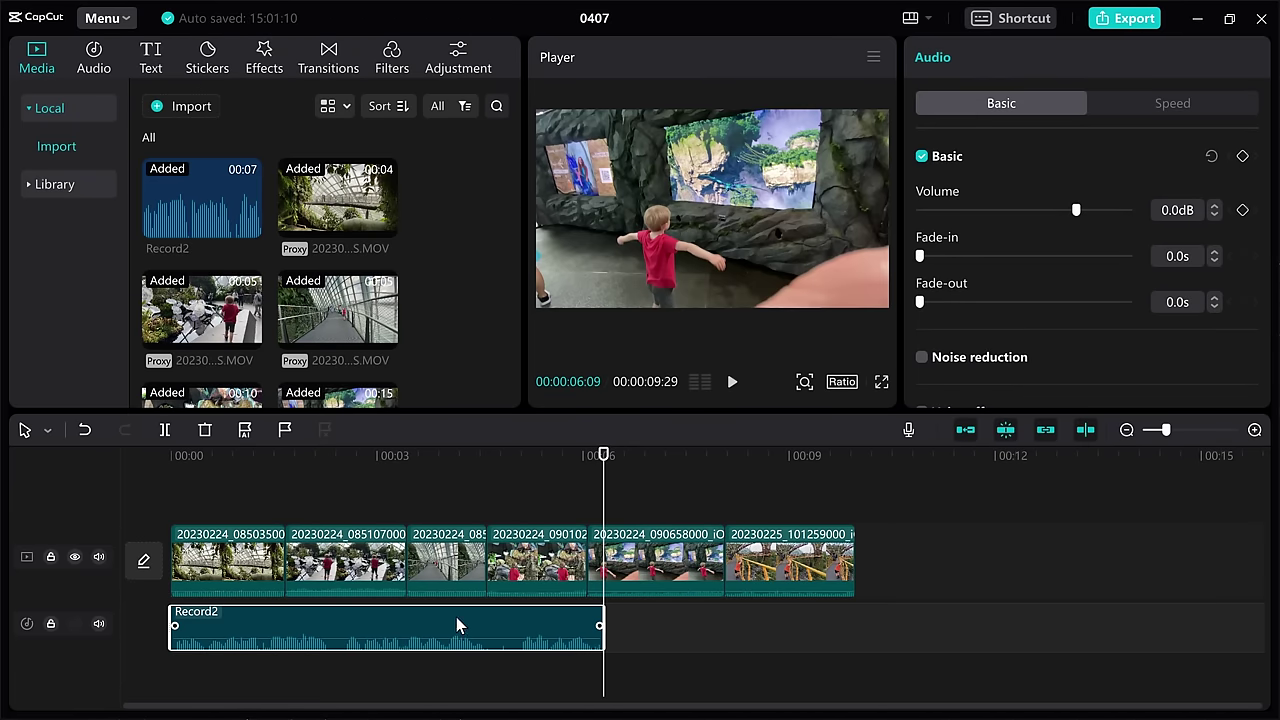
# - Play back the recorded voiceover from the start and raise its volume to 14.4 dB
pyautogui.moveTo(414, 452); pyautogui.dragTo(131, 455)
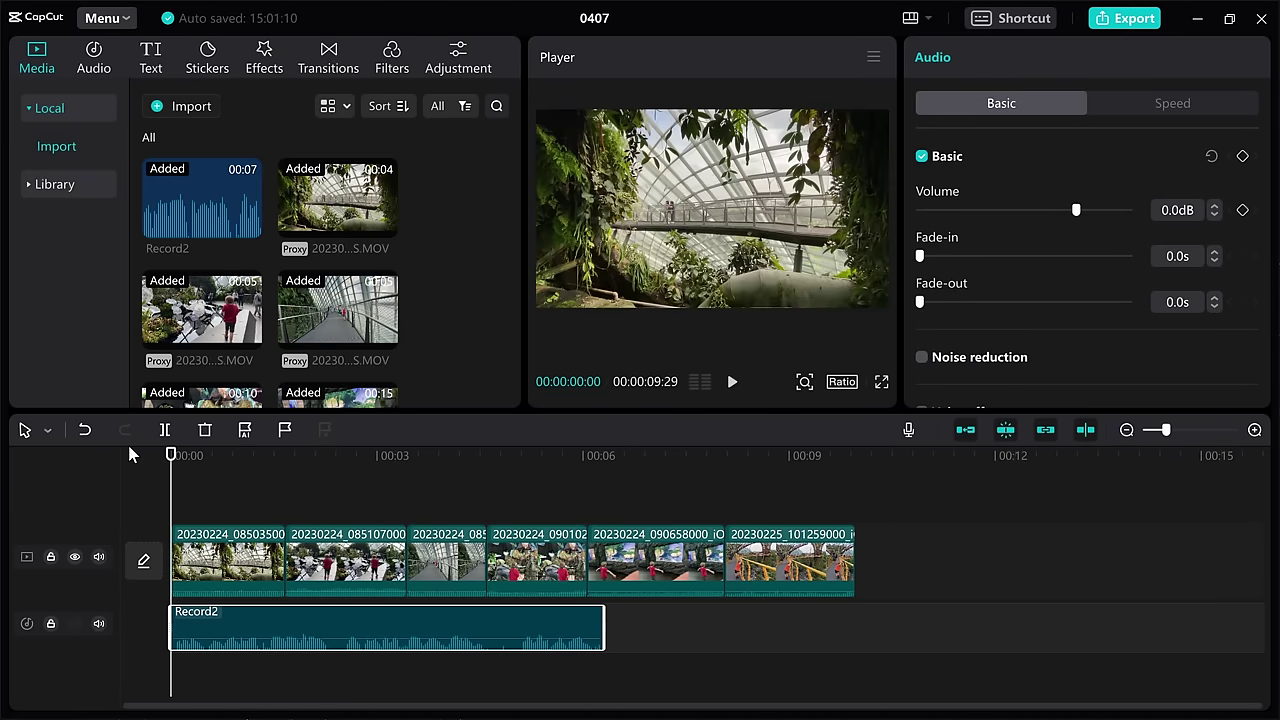
pyautogui.press('space')
pyautogui.press('space')
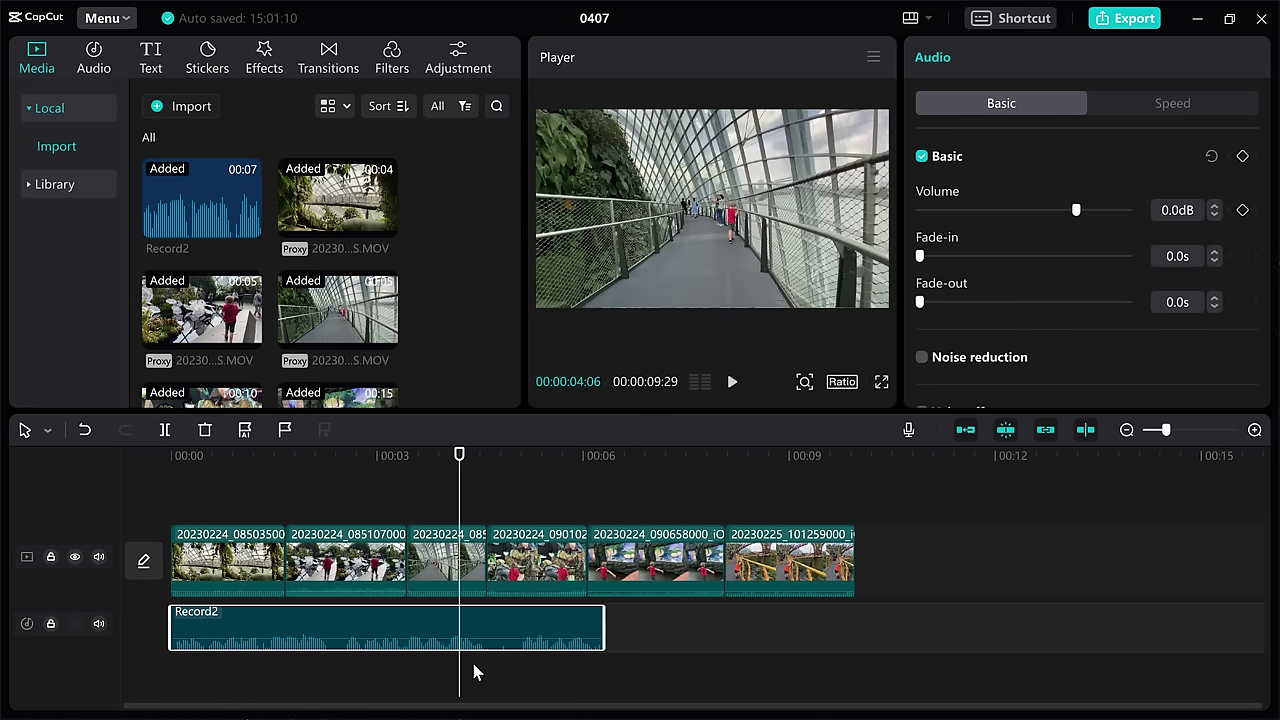
pyautogui.moveTo(485, 640); pyautogui.dragTo(485, 627)
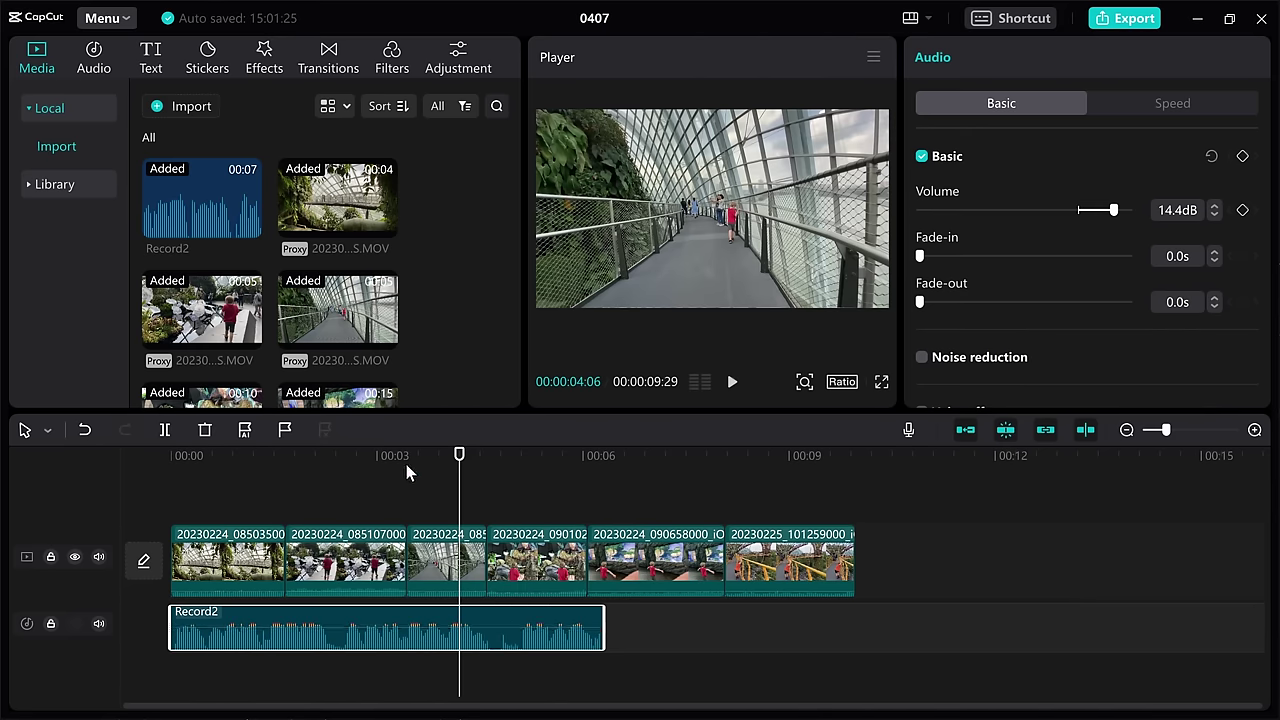
# - Play the voiceover again from the timeline's start and move the playhead to 00:00:04:26
pyautogui.moveTo(407, 454); pyautogui.dragTo(20, 452)
pyautogui.press('space')
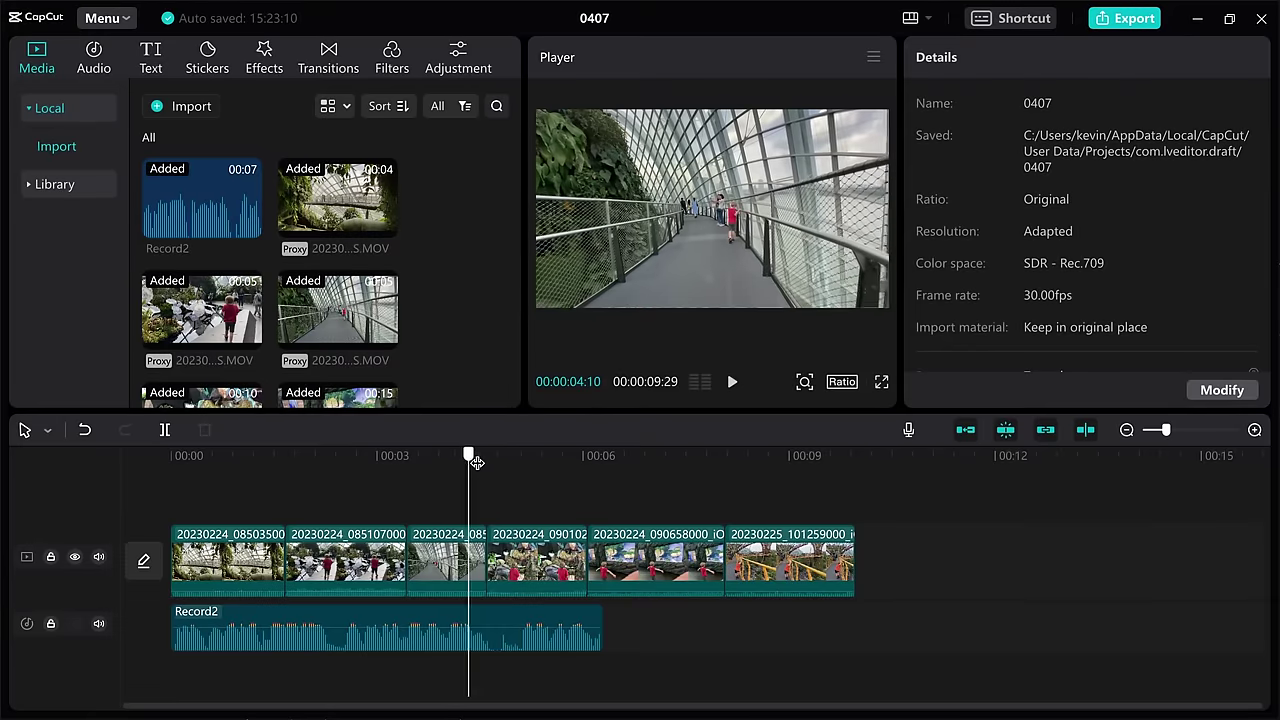
pyautogui.moveTo(471, 462); pyautogui.dragTo(506, 462)
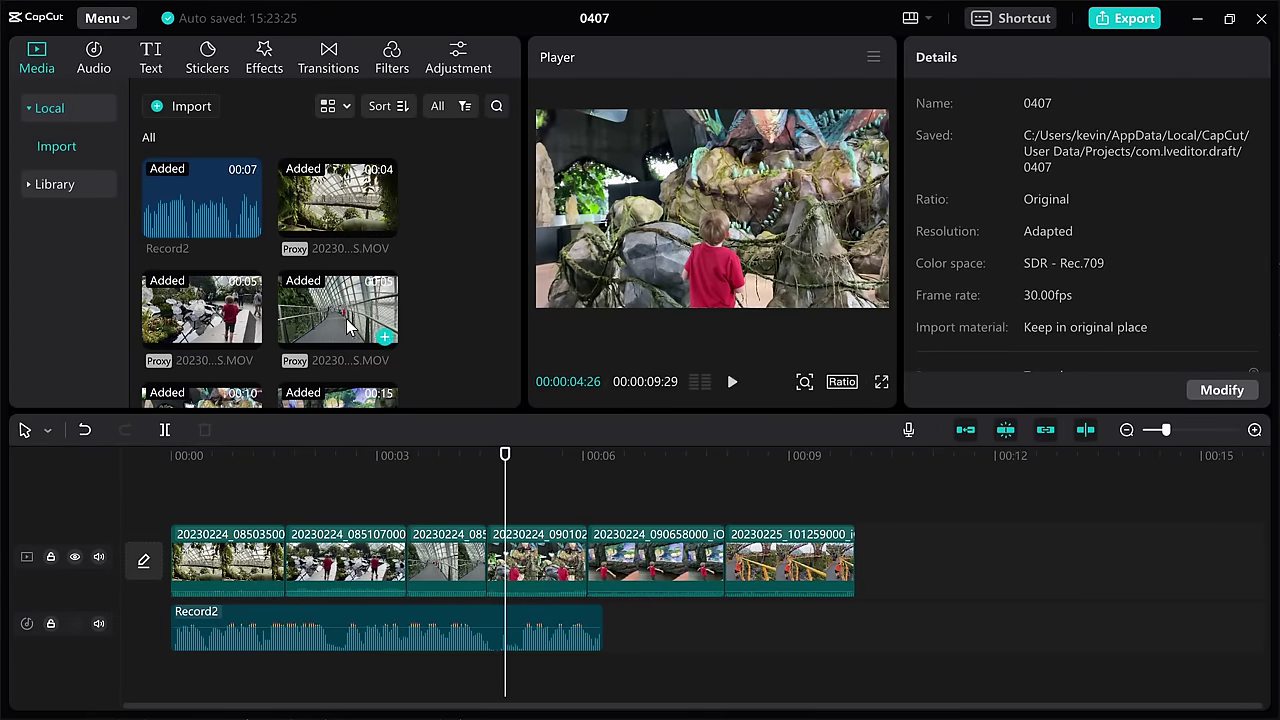
# - Enable proxy mode by default for new projects in the performance settings, save, and look through the imported clips for their proxy labels
pyautogui.click(112, 18)
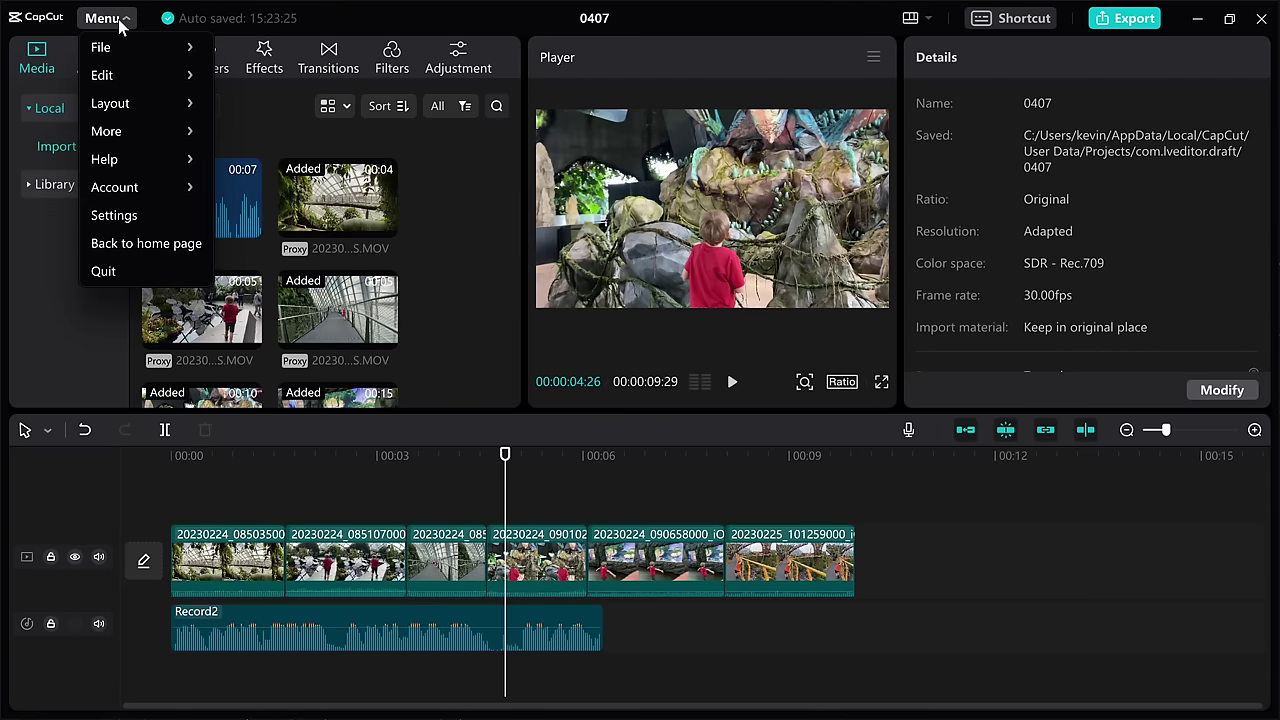
pyautogui.click(128, 214)
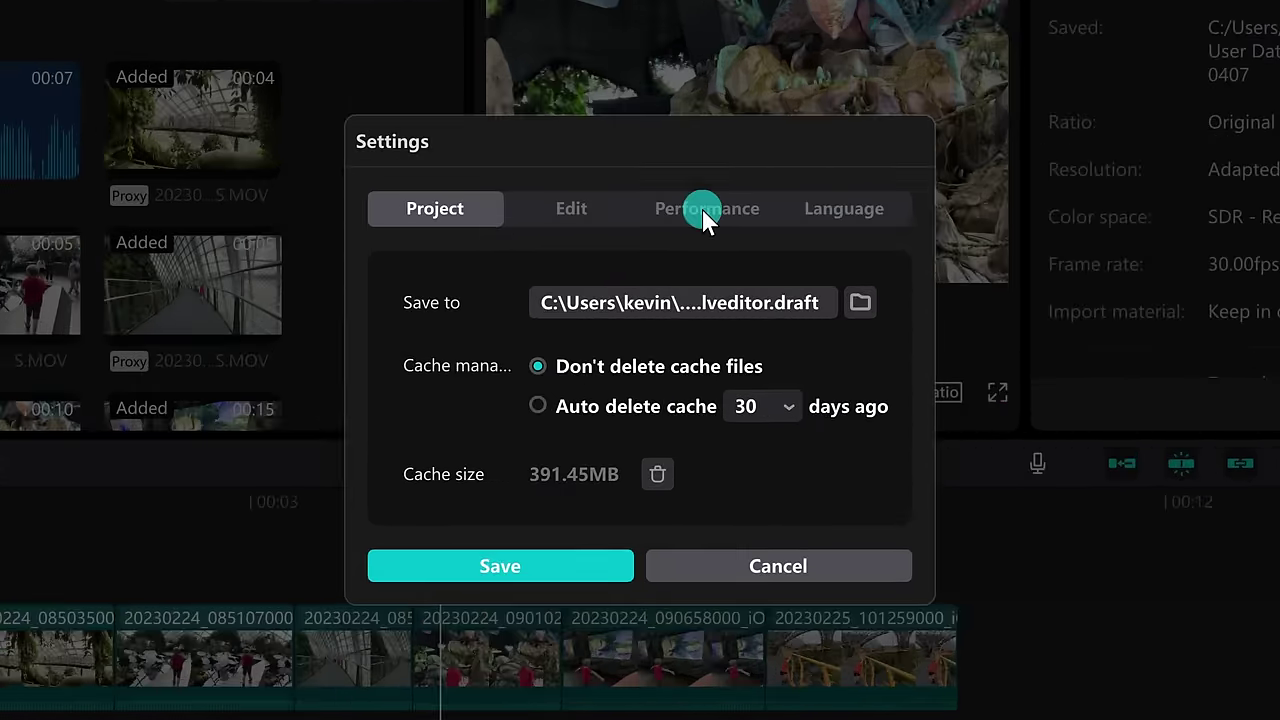
pyautogui.click(706, 216)
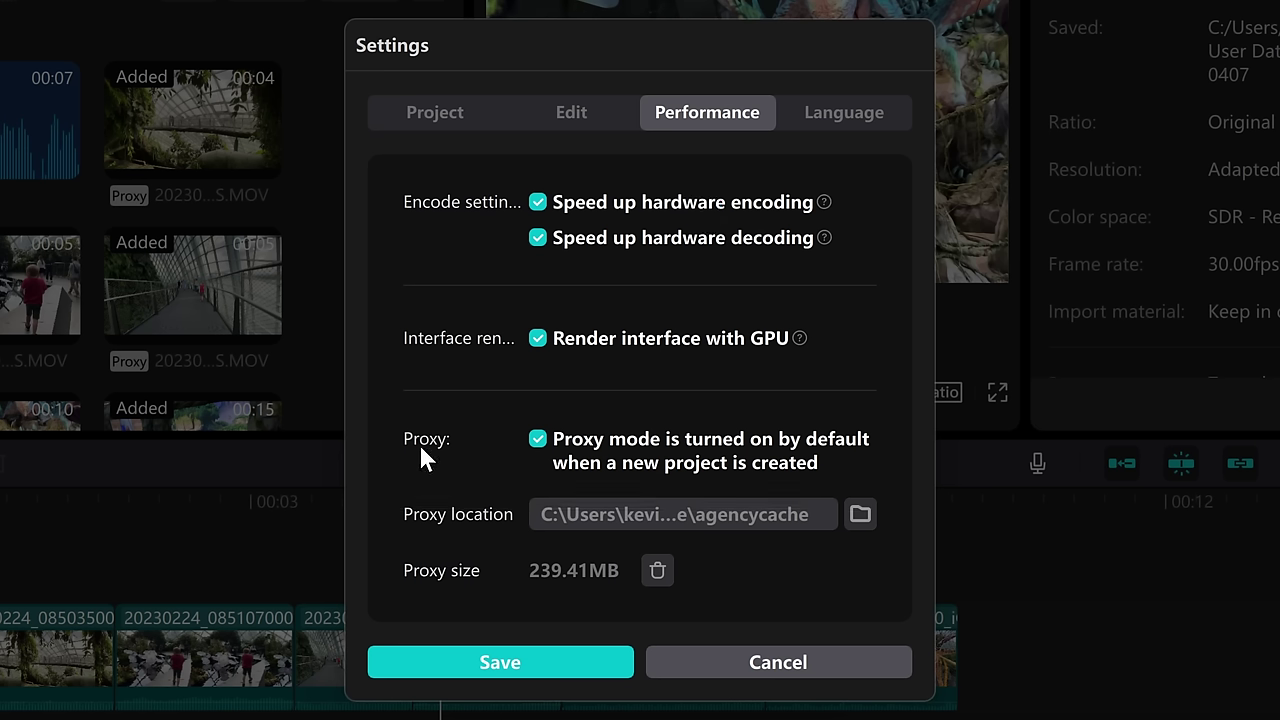
pyautogui.click(539, 441)
pyautogui.click(549, 643)
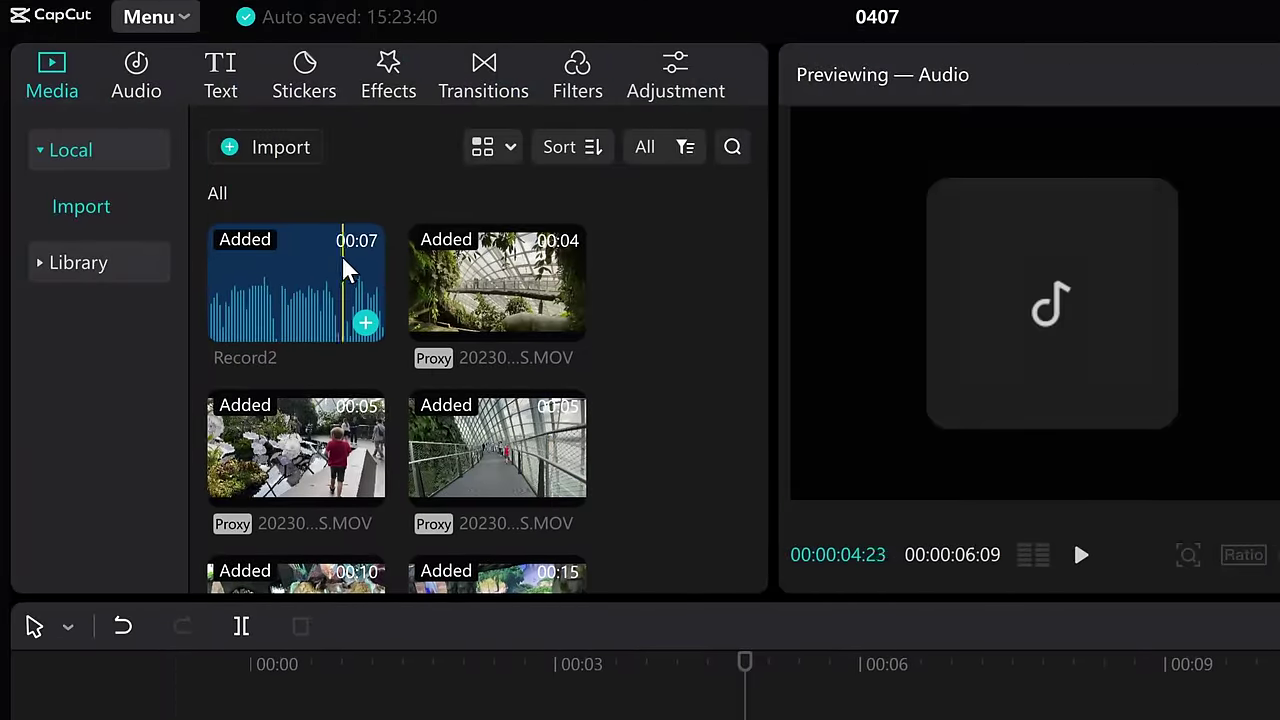
pyautogui.scroll(-3, 221, 240)
pyautogui.scroll(3, 480, 443)
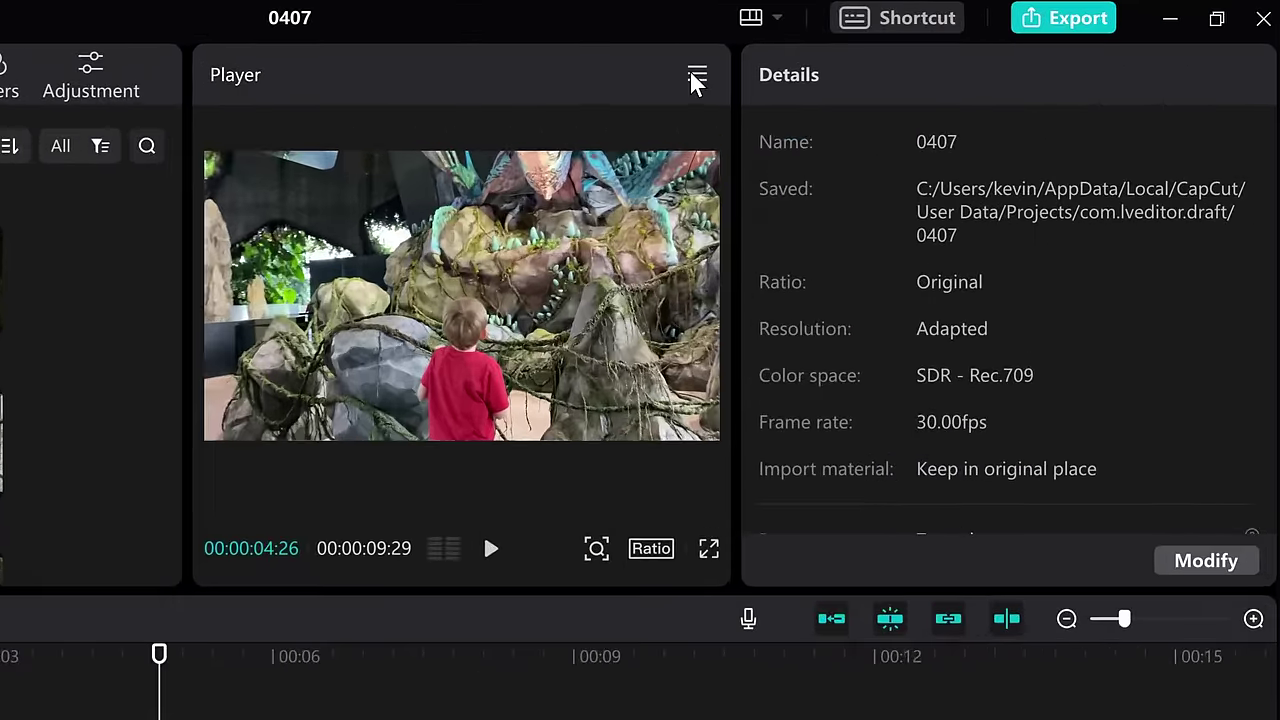
# - Set the player's preview quality to Performance priority
pyautogui.click(873, 58)
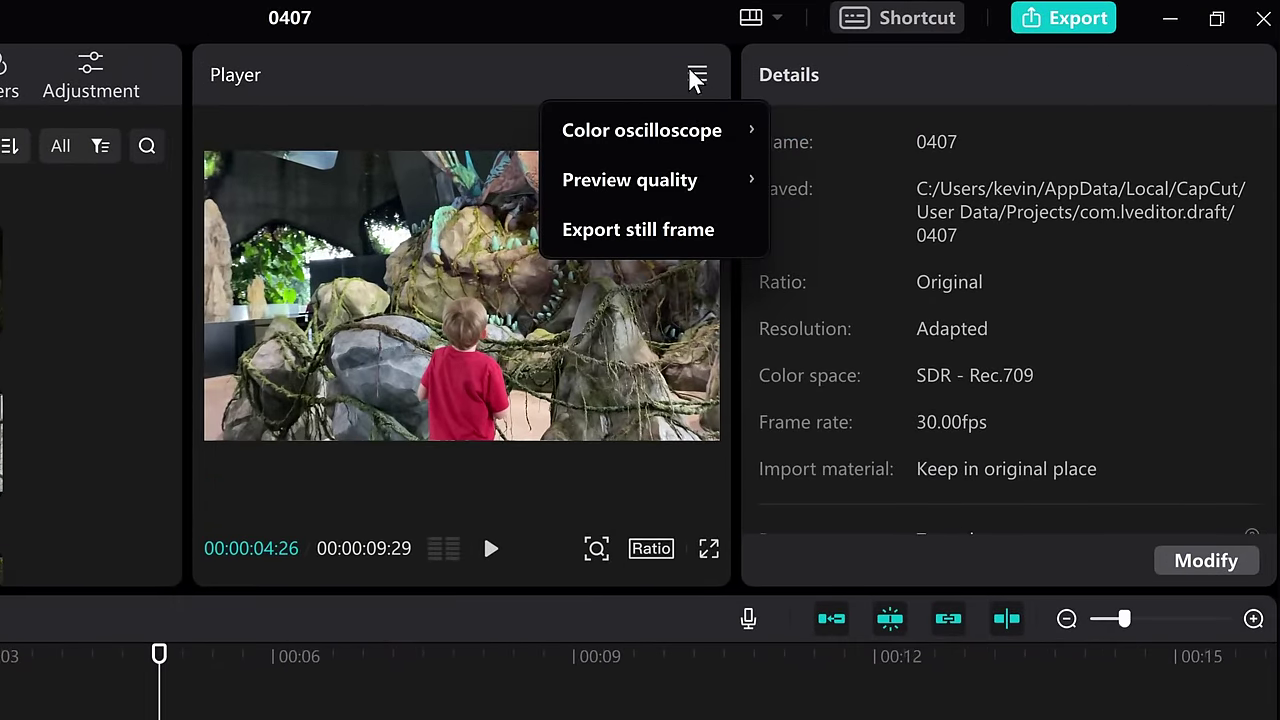
pyautogui.moveTo(658, 190)
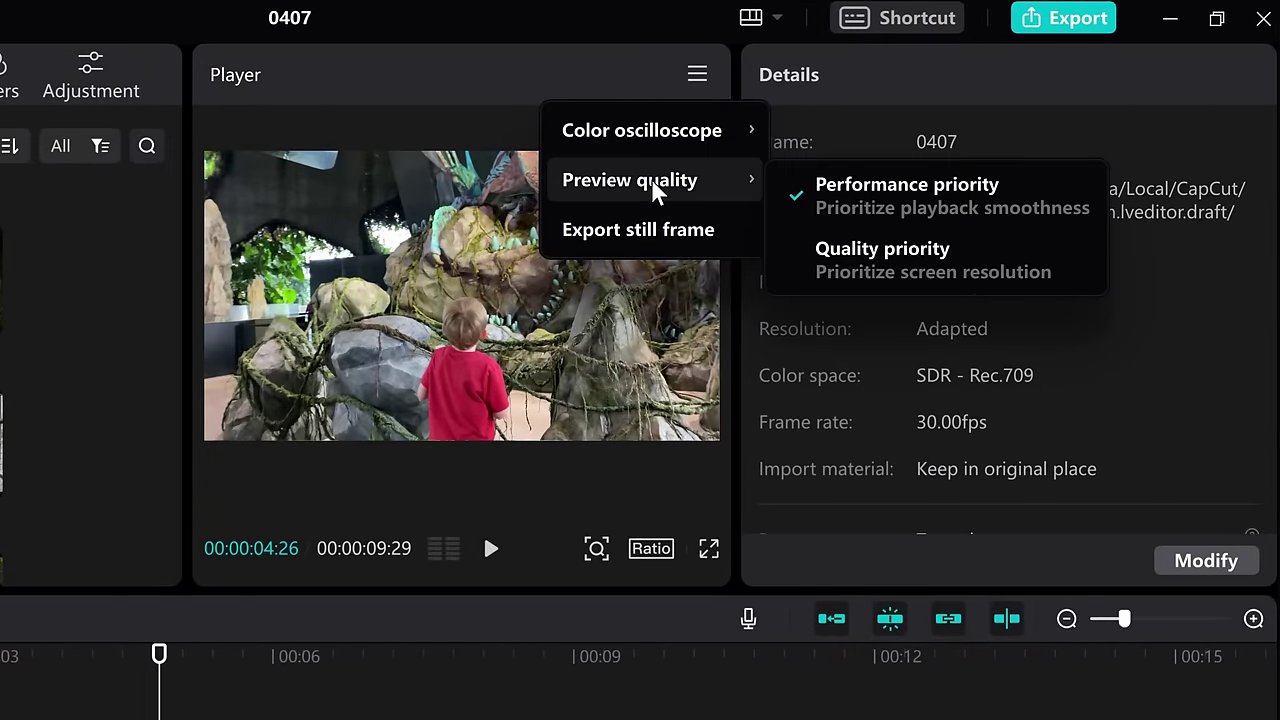
pyautogui.click(872, 208)
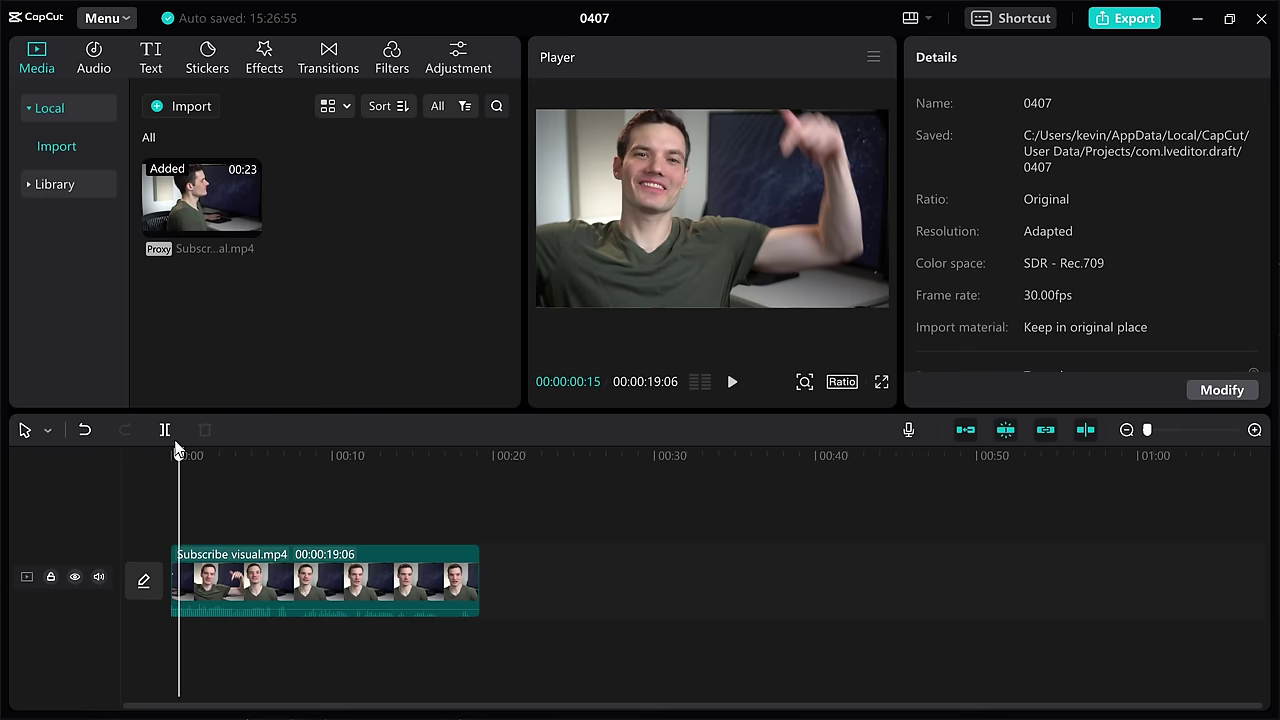
# - Add the TikTok.video text template from the Social Media category above Subscribe visual.mp4, spanning the clip's full length
pyautogui.moveTo(176, 440); pyautogui.dragTo(201, 434)
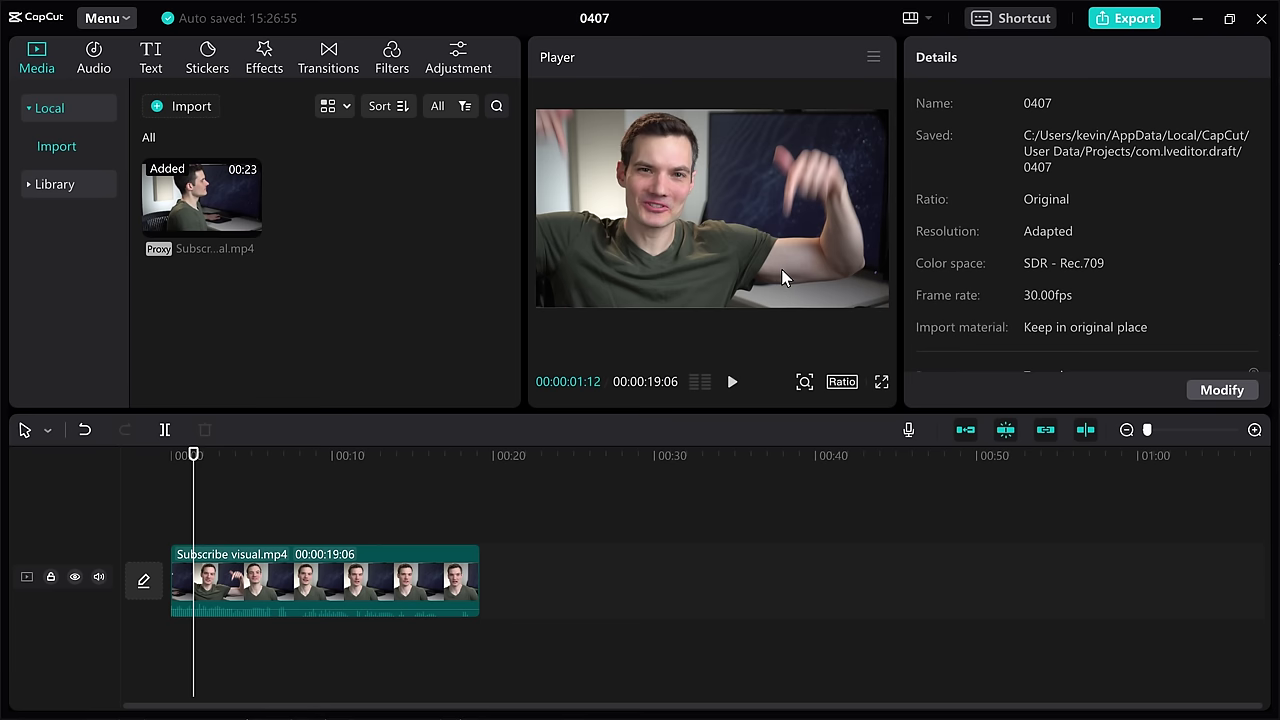
pyautogui.click(146, 58)
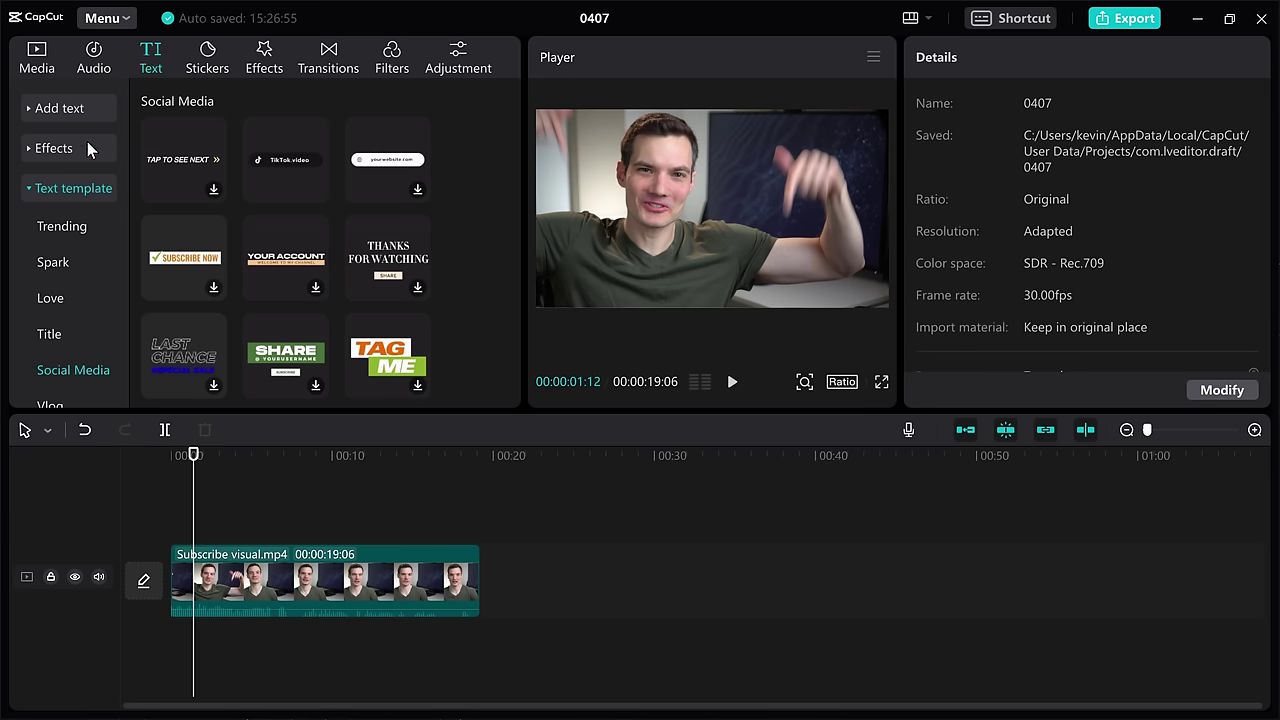
pyautogui.scroll(-2, 66, 216)
pyautogui.click(64, 281)
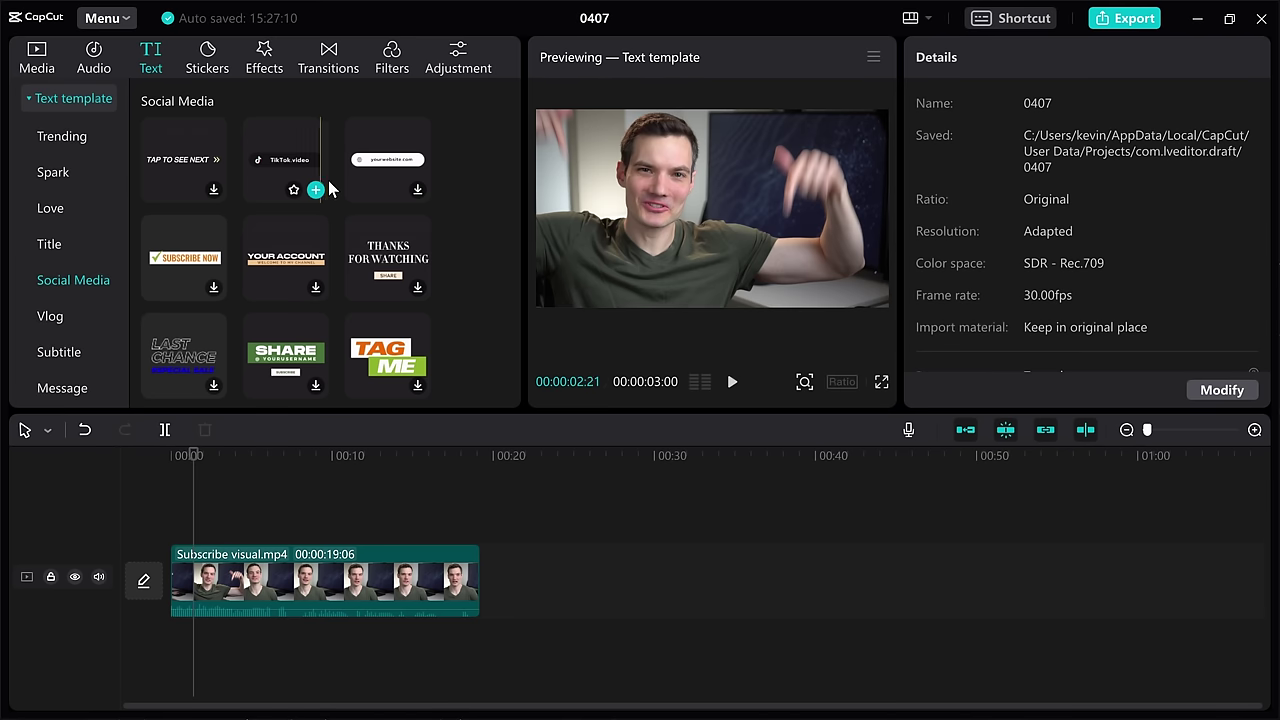
pyautogui.scroll(-3, 329, 163)
pyautogui.scroll(3, 333, 250)
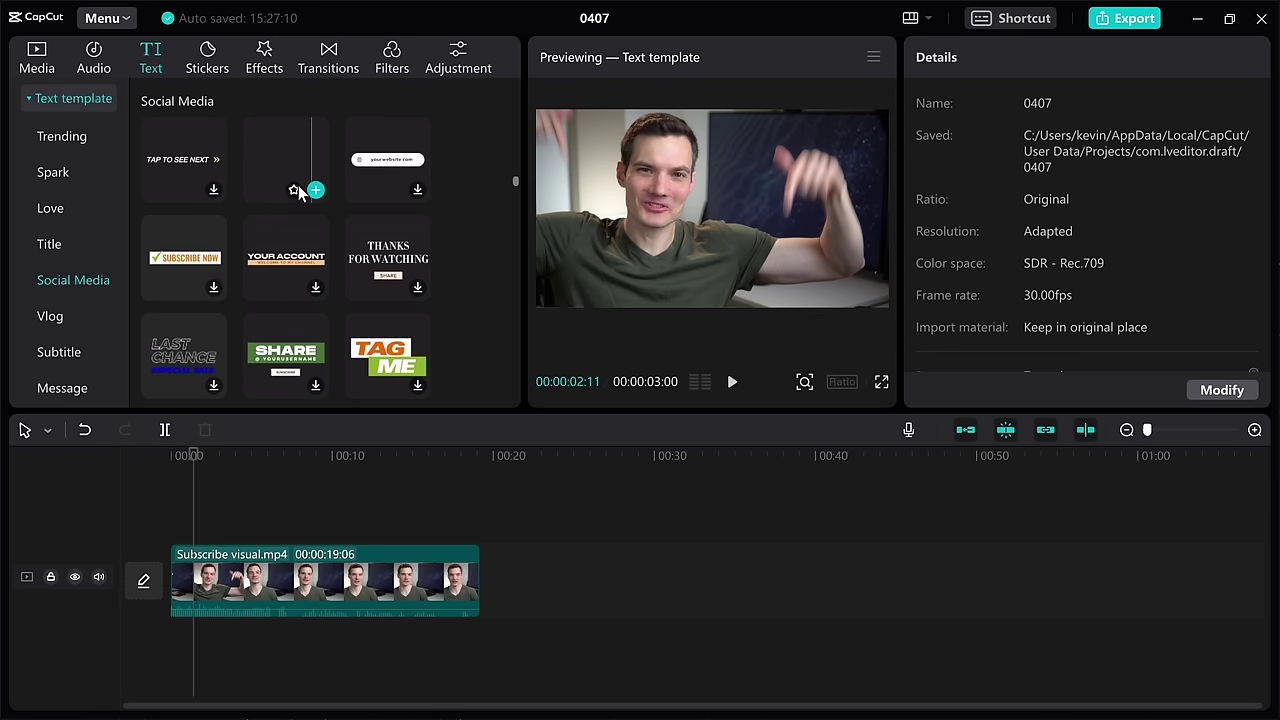
pyautogui.moveTo(283, 159); pyautogui.dragTo(482, 527)
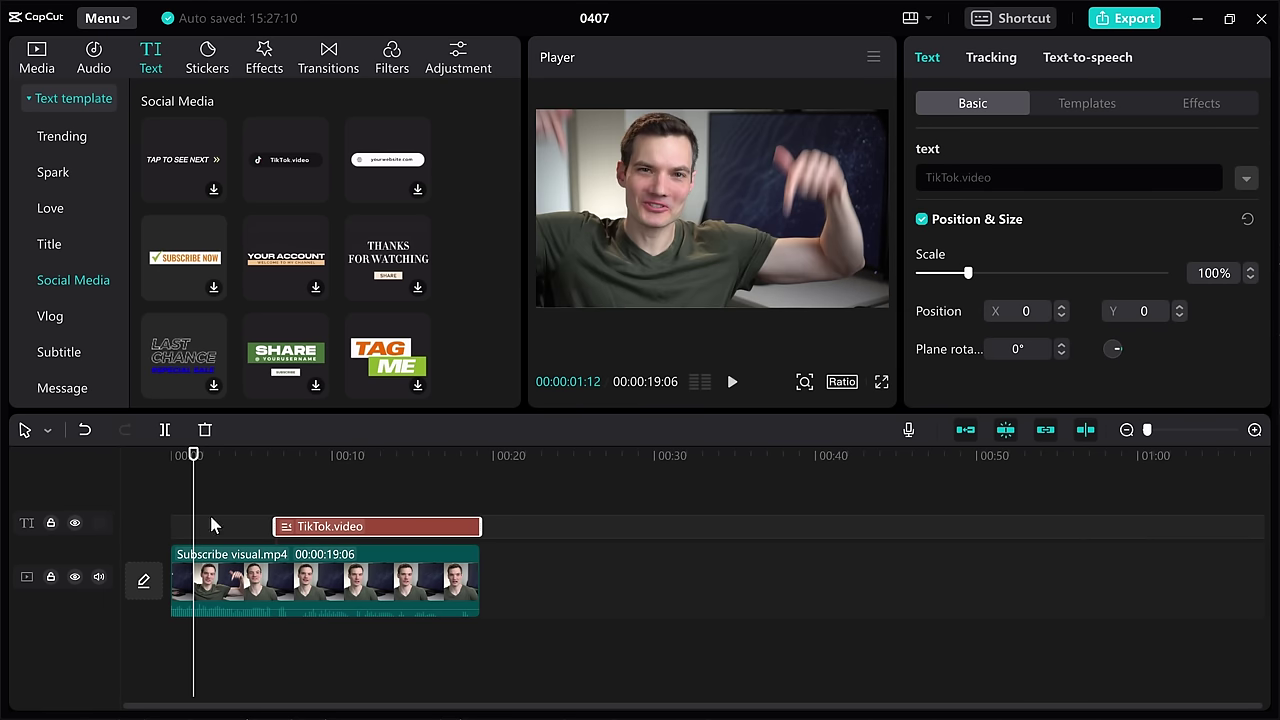
pyautogui.moveTo(282, 526); pyautogui.dragTo(170, 526)
# - Try the TikTok.video text over the frame's lower part at about X 655, Y -776, and delete it from the timeline
pyautogui.moveTo(200, 455); pyautogui.dragTo(346, 456)
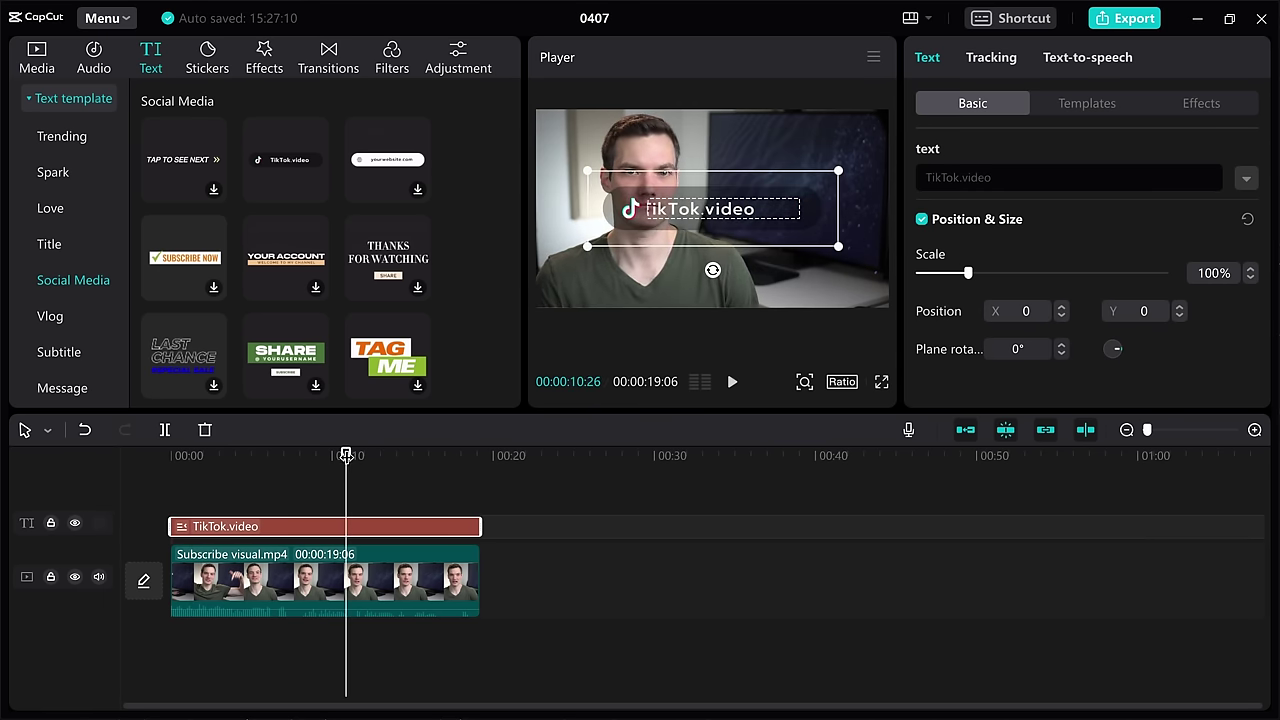
pyautogui.moveTo(690, 232); pyautogui.dragTo(770, 302)
pyautogui.click(1006, 176)
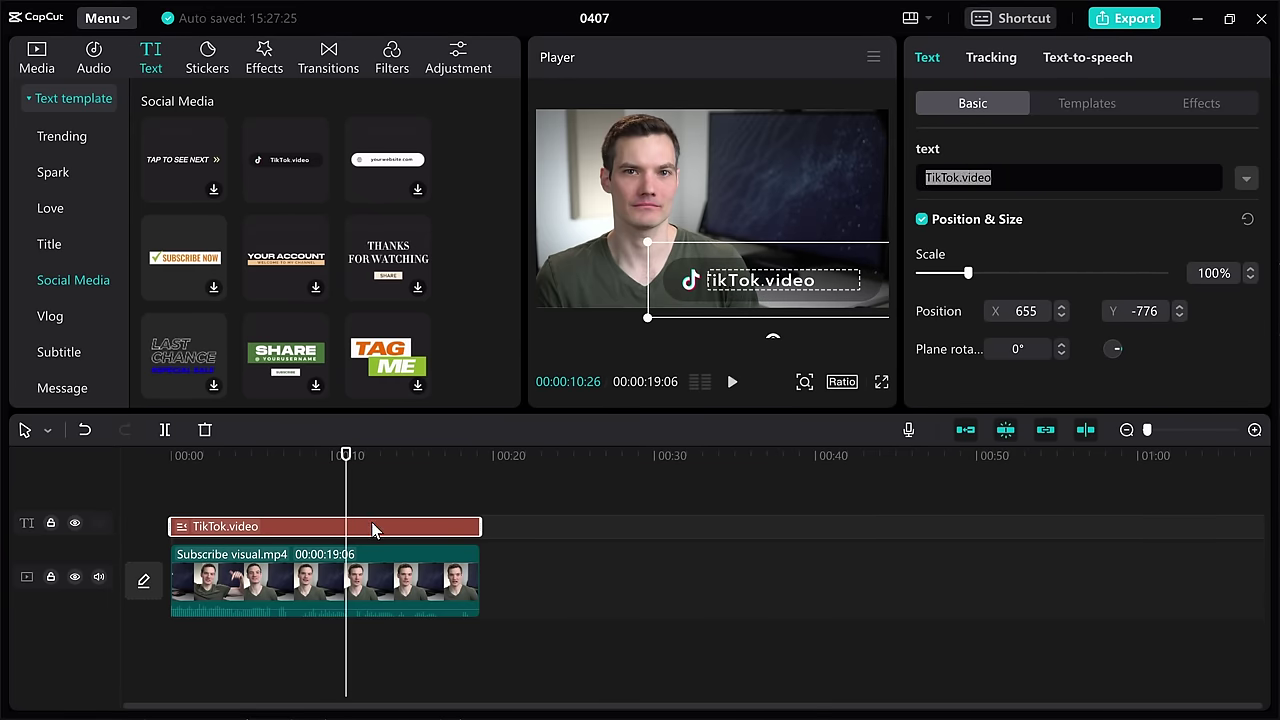
pyautogui.press('Delete')
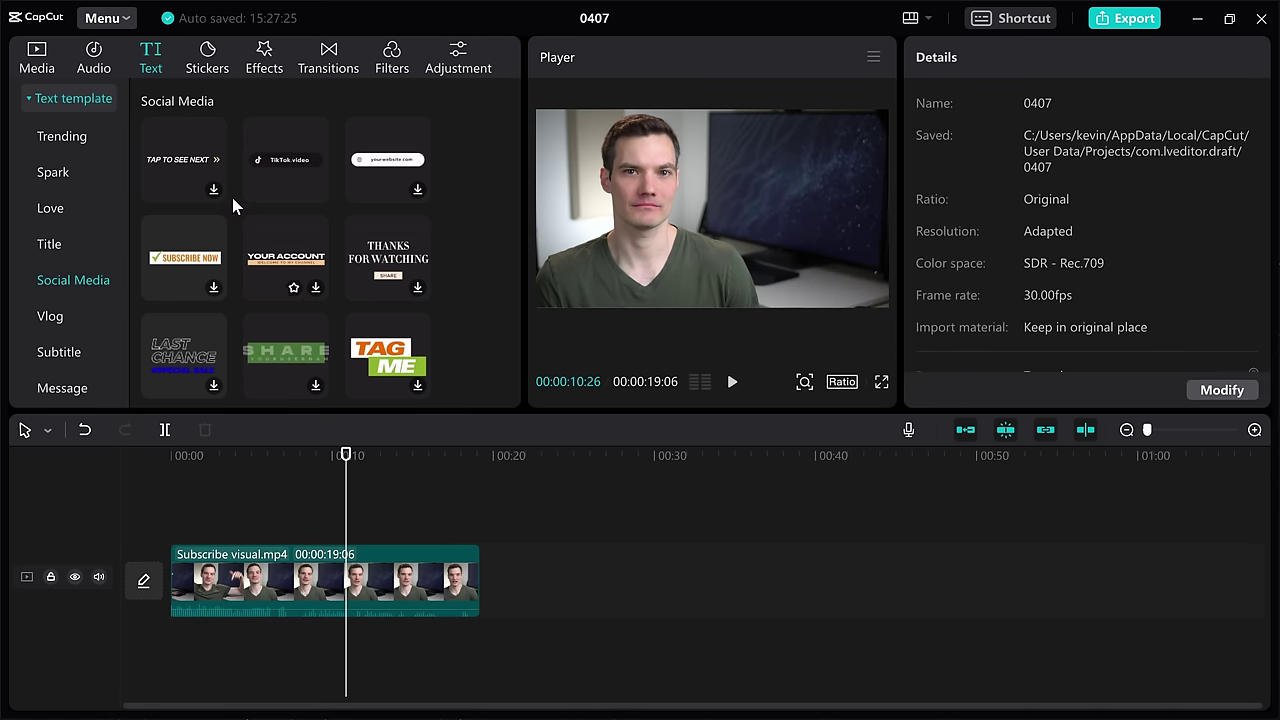
# - Add the red SUBSCRIBE sticker from the Icons category above Subscribe visual.mp4, running from about 7 seconds to the clip's end
pyautogui.click(208, 53)
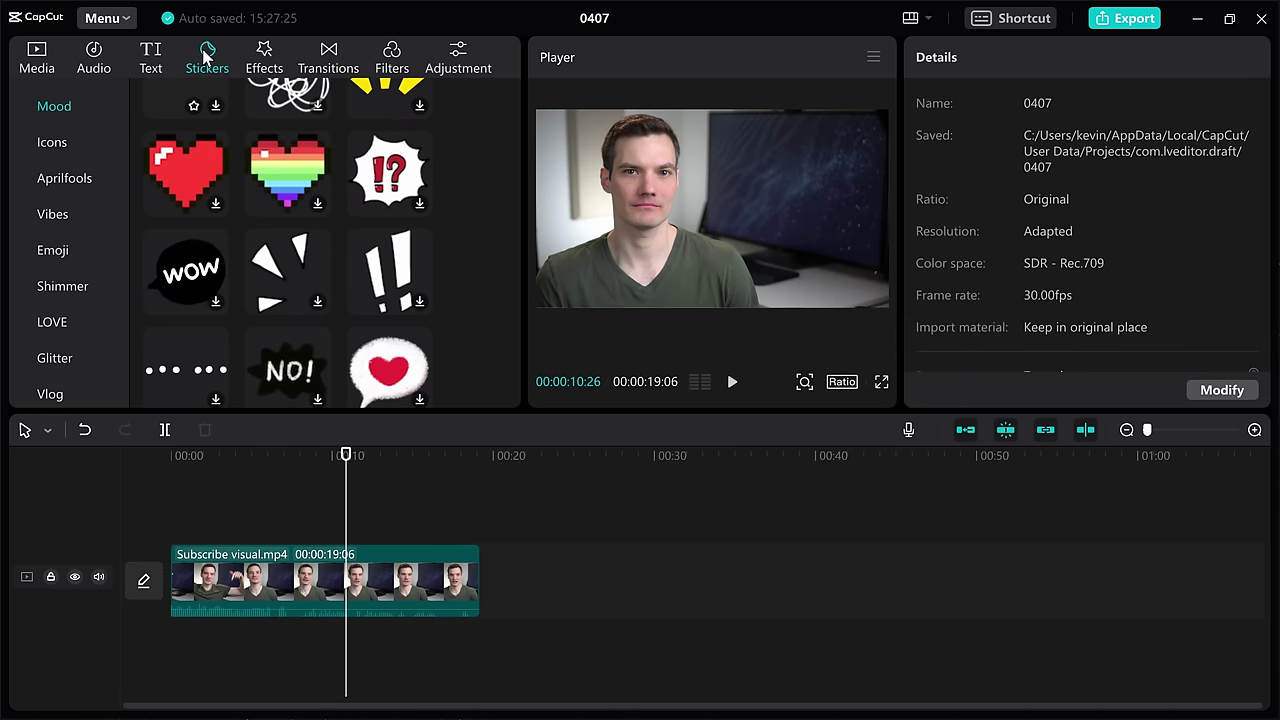
pyautogui.scroll(2, 97, 178)
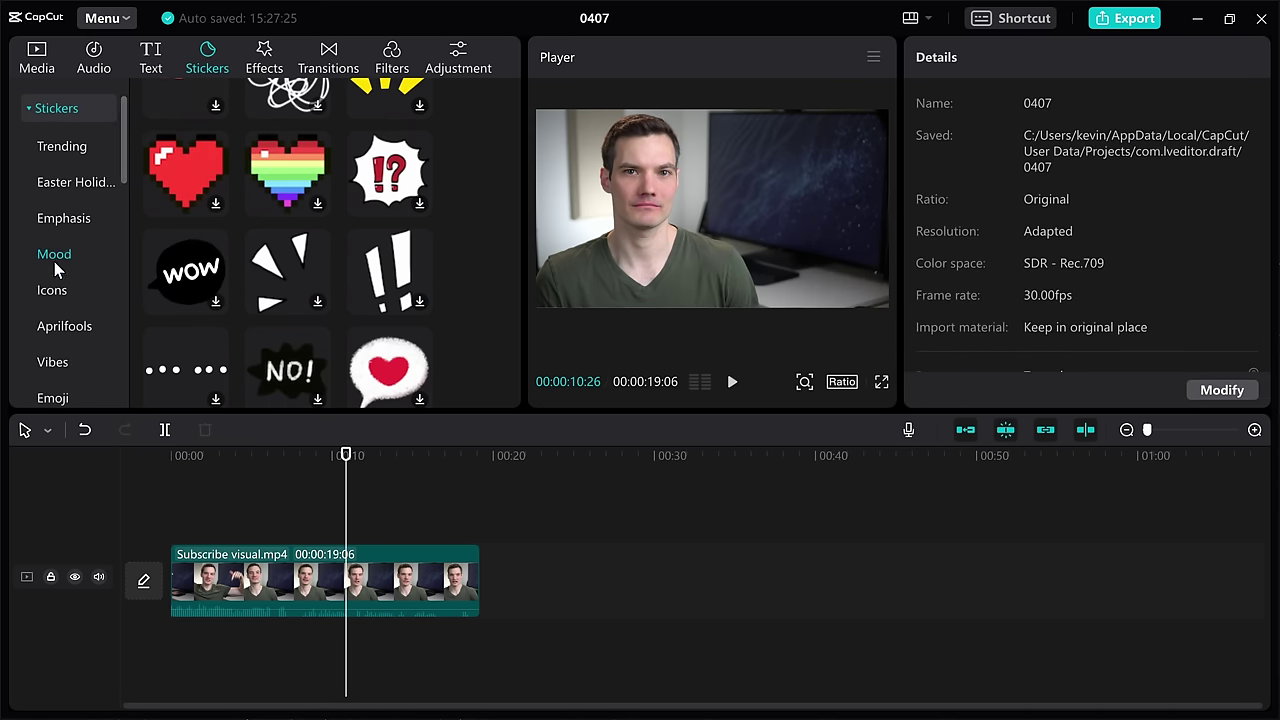
pyautogui.scroll(-5, 227, 156)
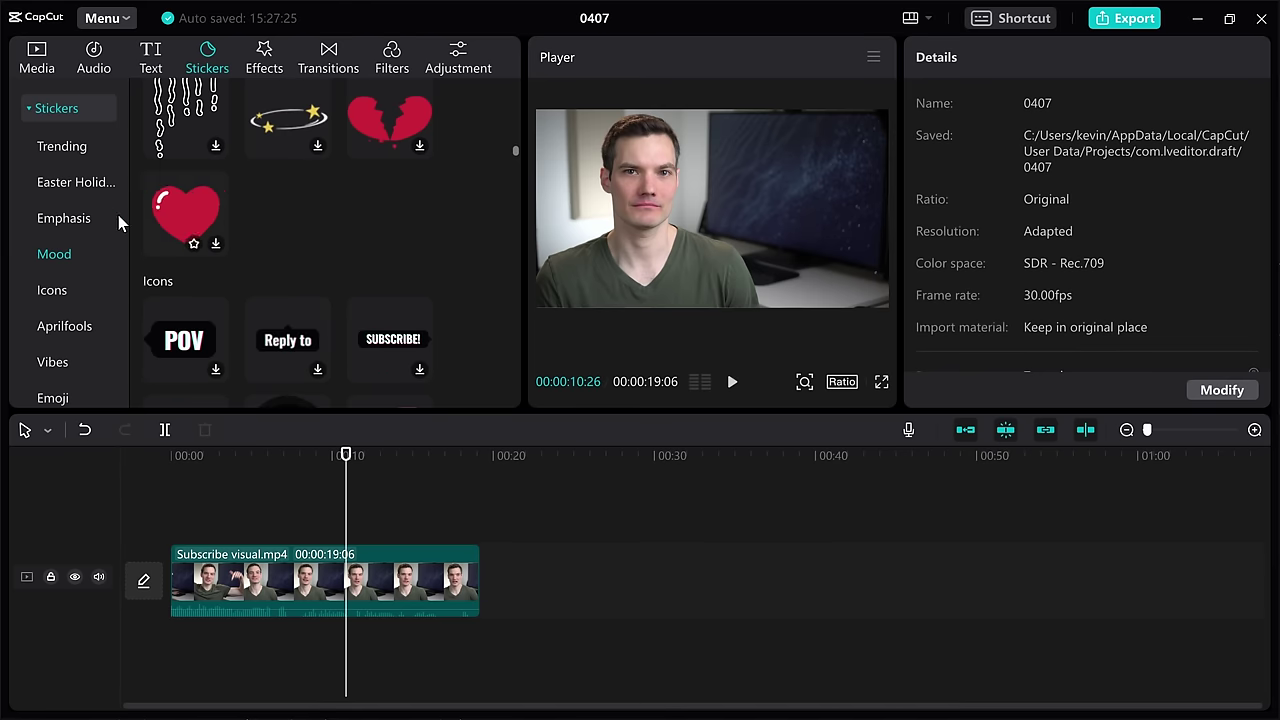
pyautogui.click(67, 292)
pyautogui.scroll(-2, 256, 220)
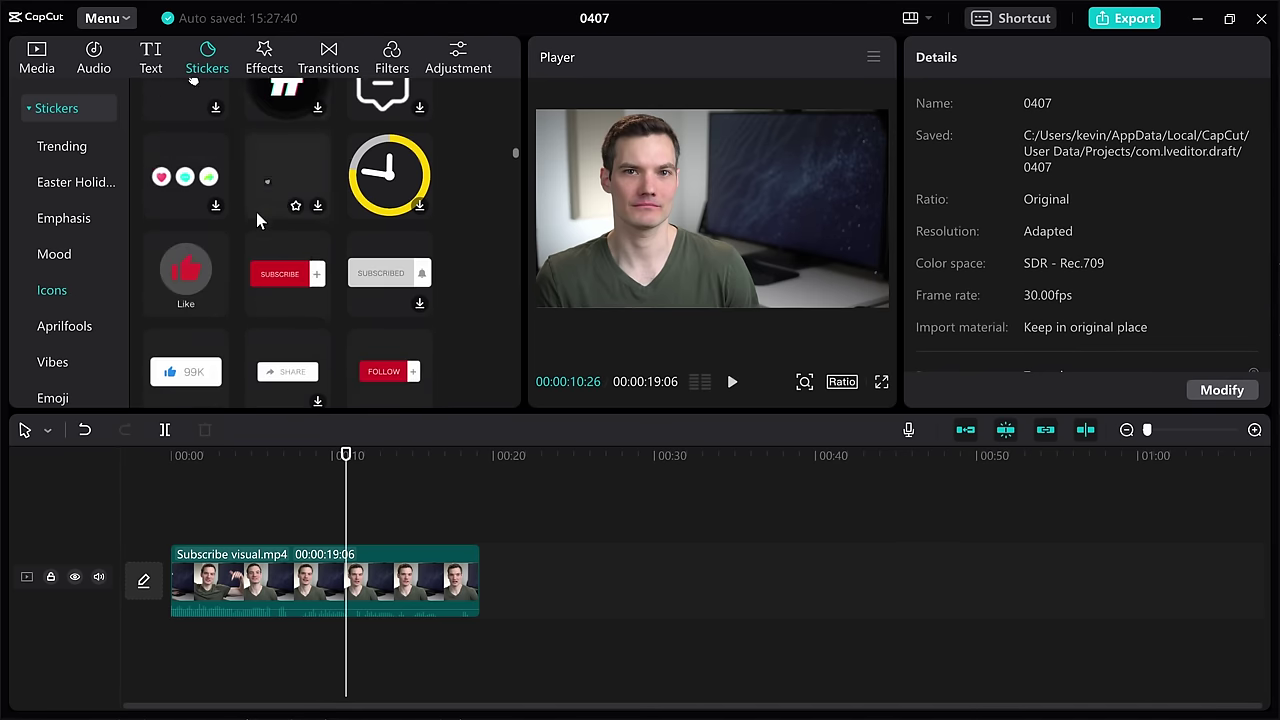
pyautogui.scroll(-2, 256, 220)
pyautogui.moveTo(284, 188)
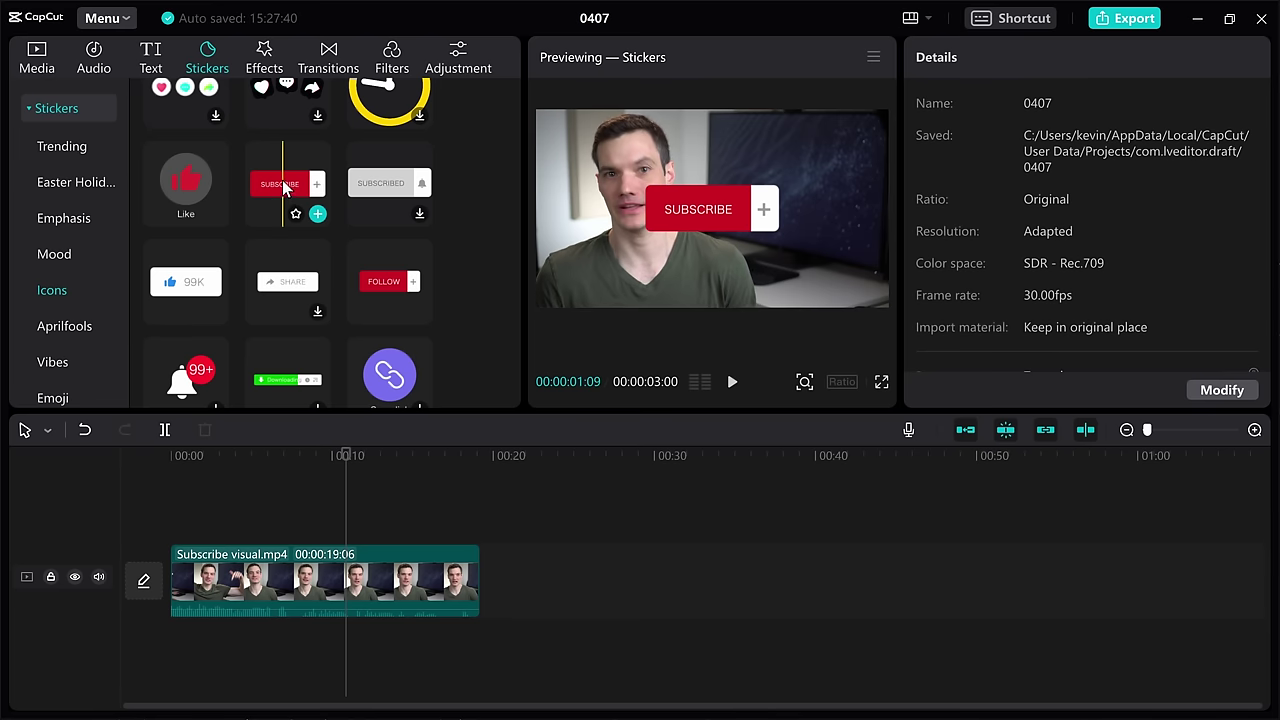
pyautogui.moveTo(284, 188); pyautogui.dragTo(481, 527)
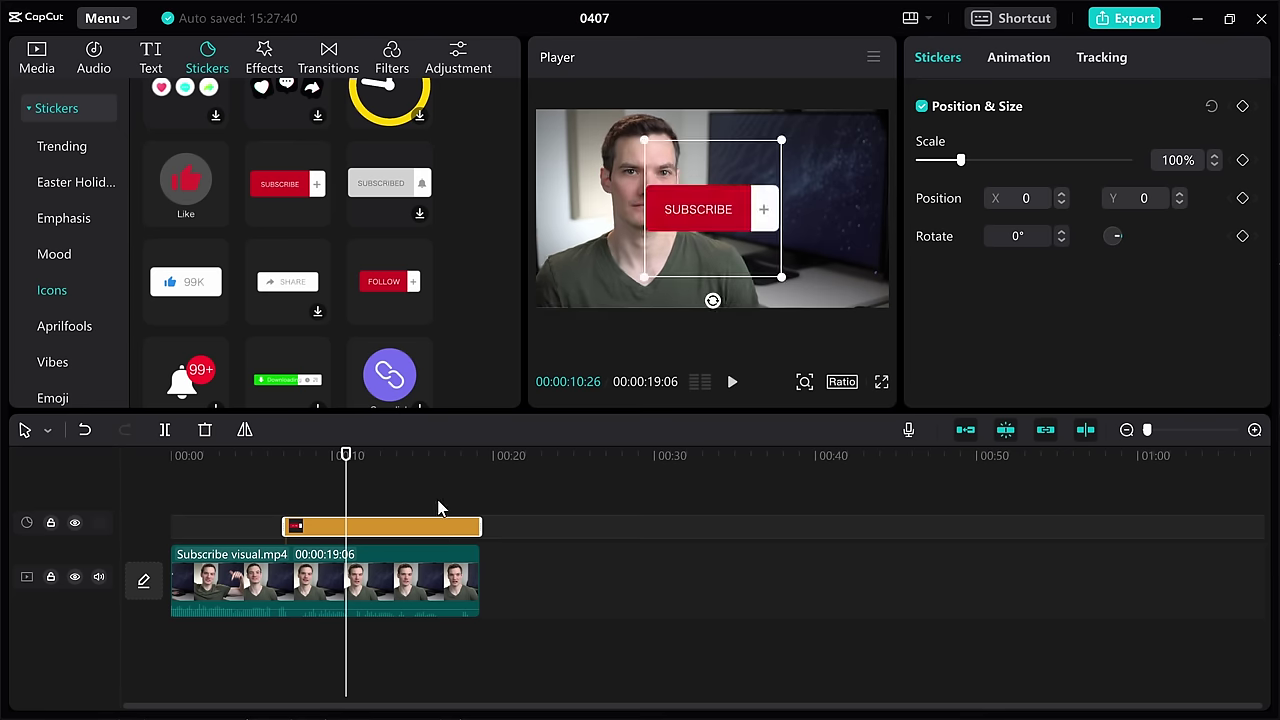
# - Move the SUBSCRIBE sticker down to about X 0, Y -768 and play the video from 00:00:06:02
pyautogui.moveTo(712, 222); pyautogui.dragTo(712, 293)
pyautogui.click(270, 458)
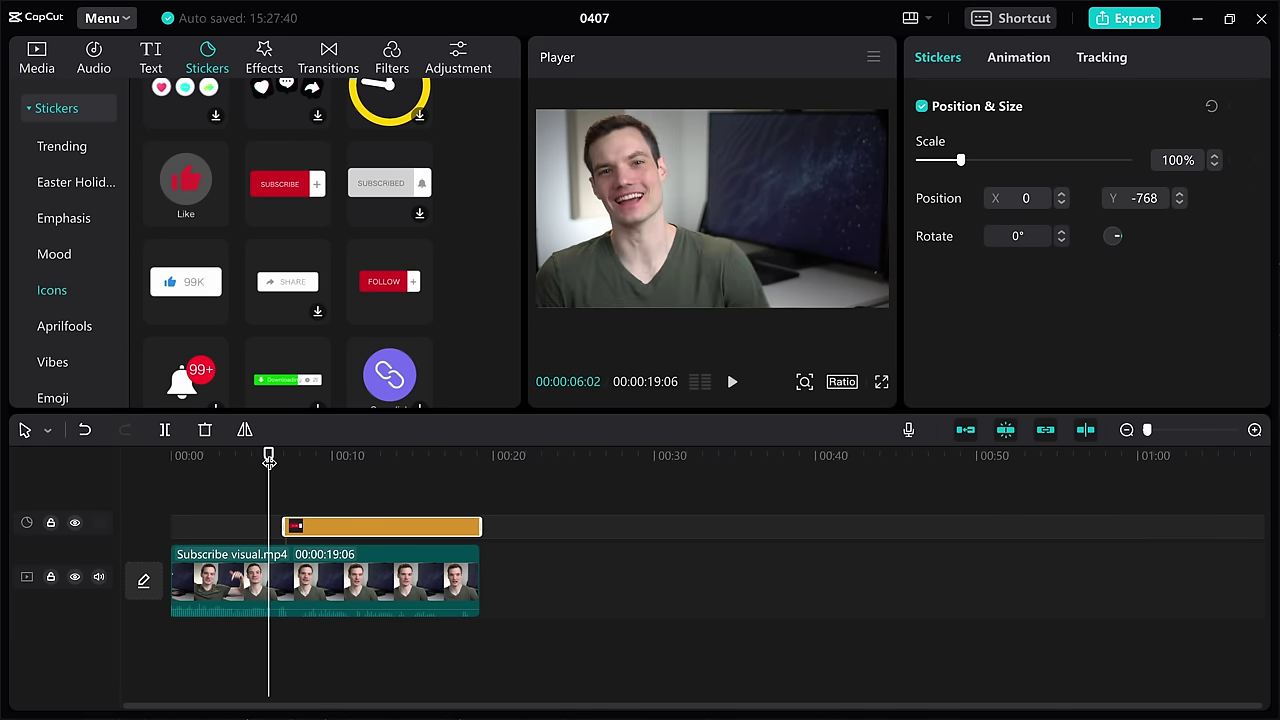
pyautogui.press('space')
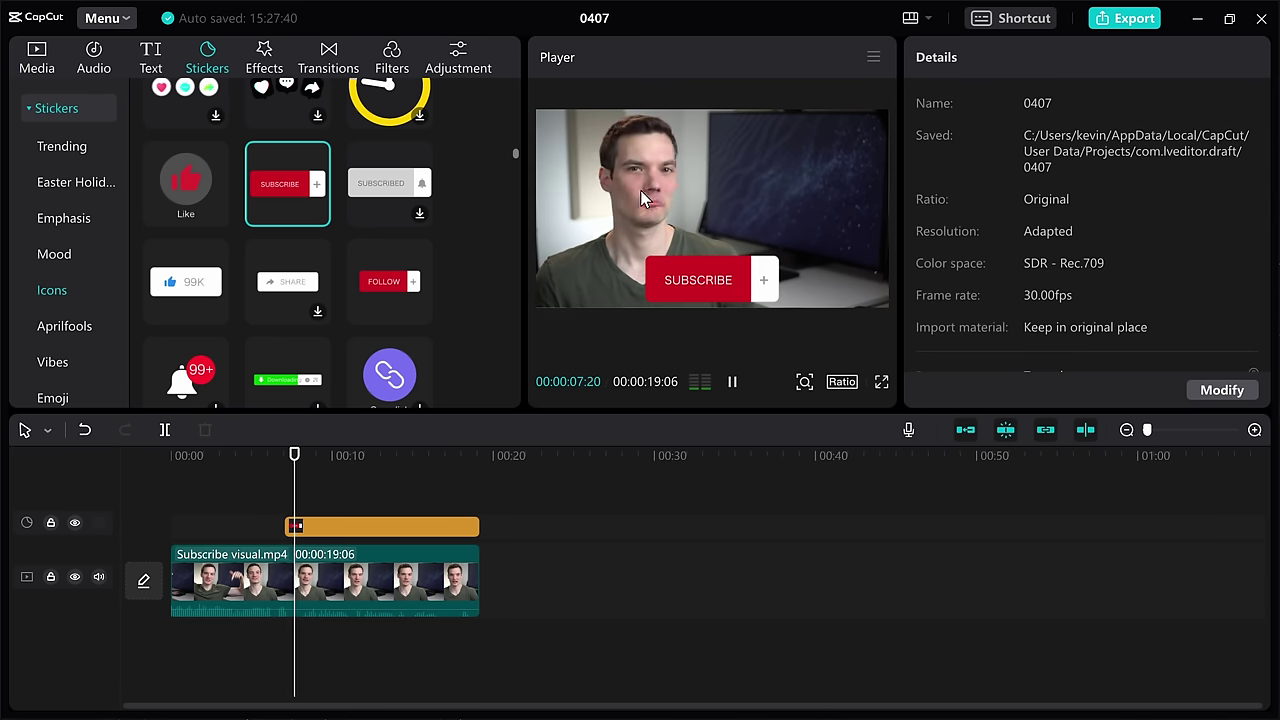